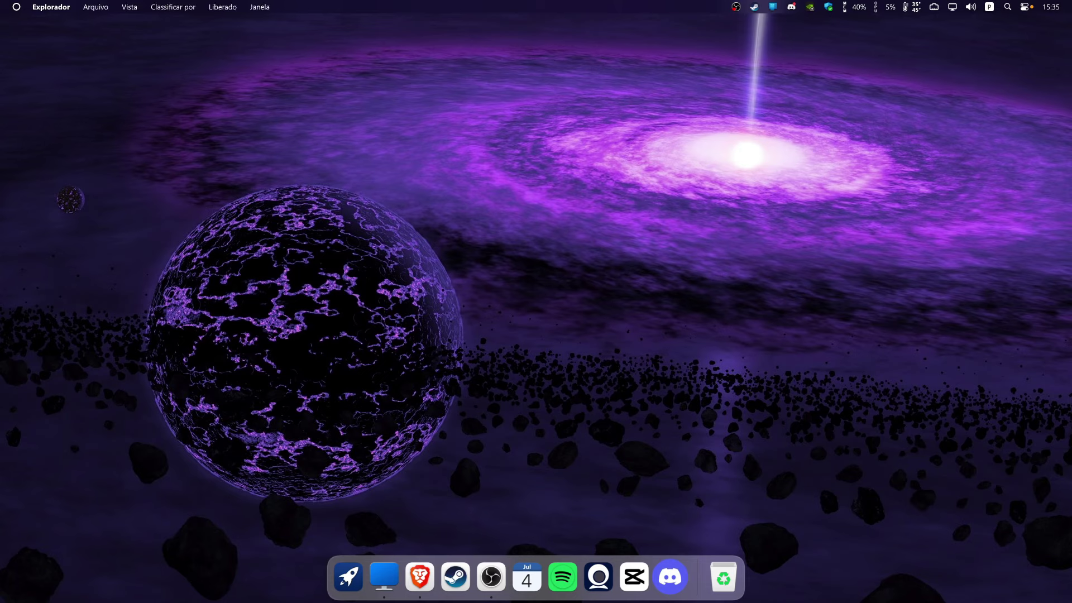
{"action": "key", "text": "super"}
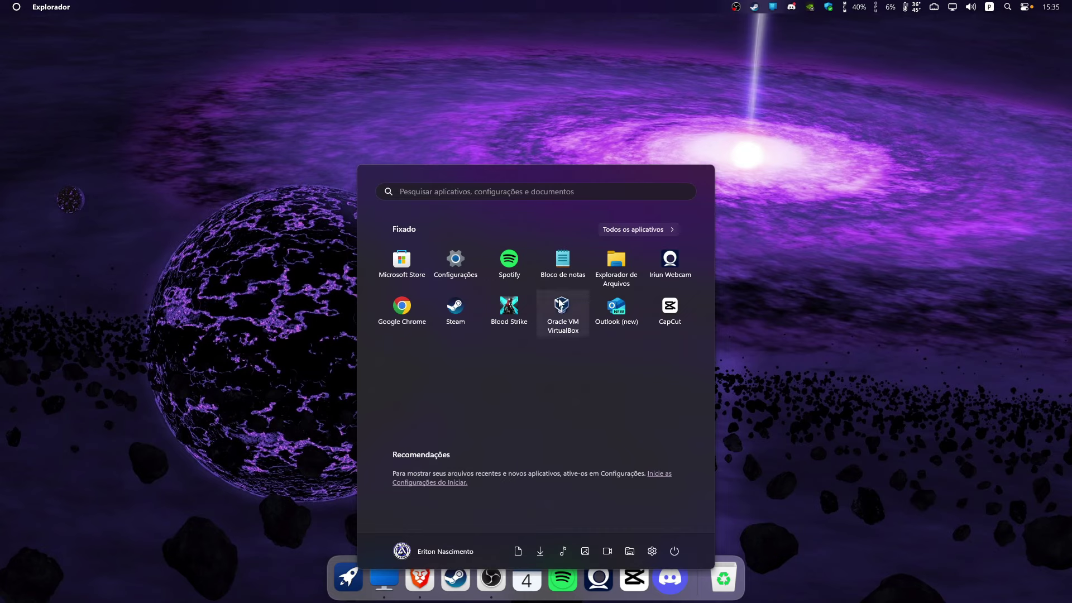
{"action": "key", "text": "super"}
{"action": "key", "text": "super"}
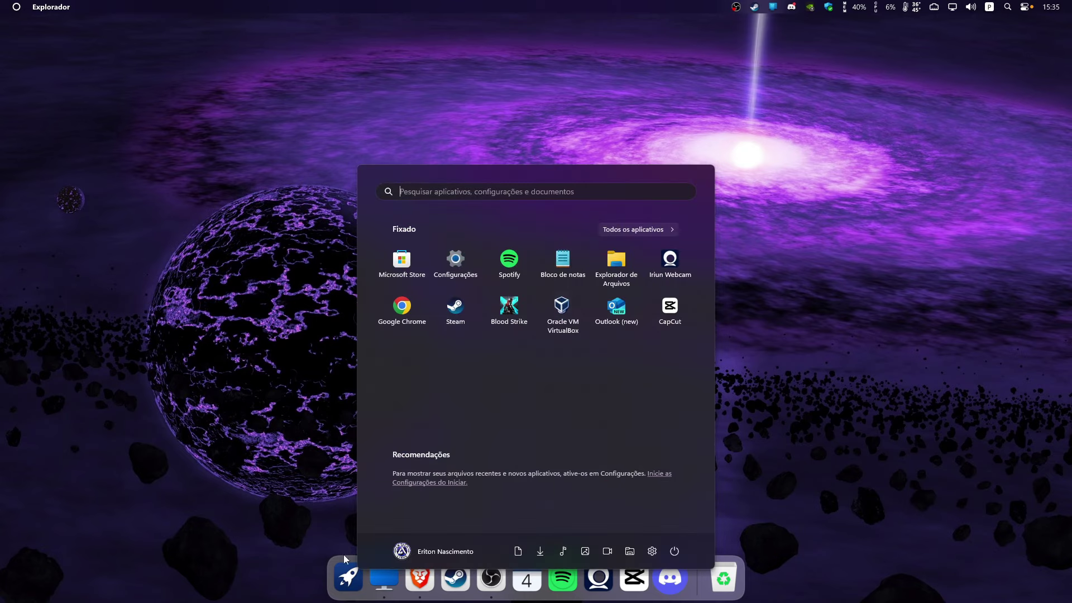
{"action": "left_click", "coordinate": [207, 266]}
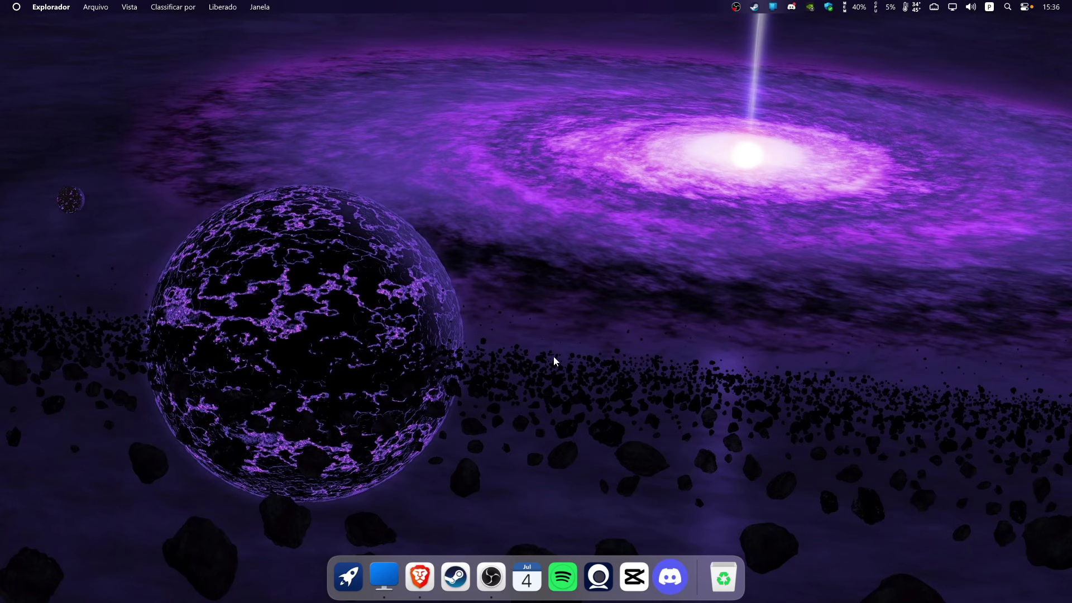
Open Steam from the dock and look through the recent games and the full game list in the library.
{"action": "left_click", "coordinate": [455, 575]}
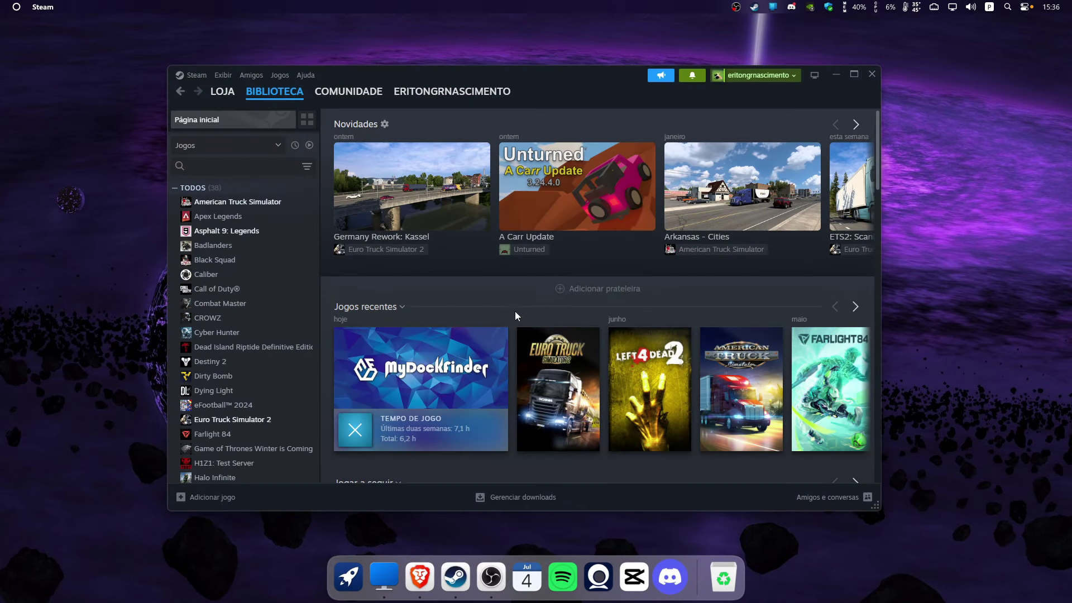
{"action": "scroll", "coordinate": [417, 268], "scroll_direction": "down", "scroll_amount": 2}
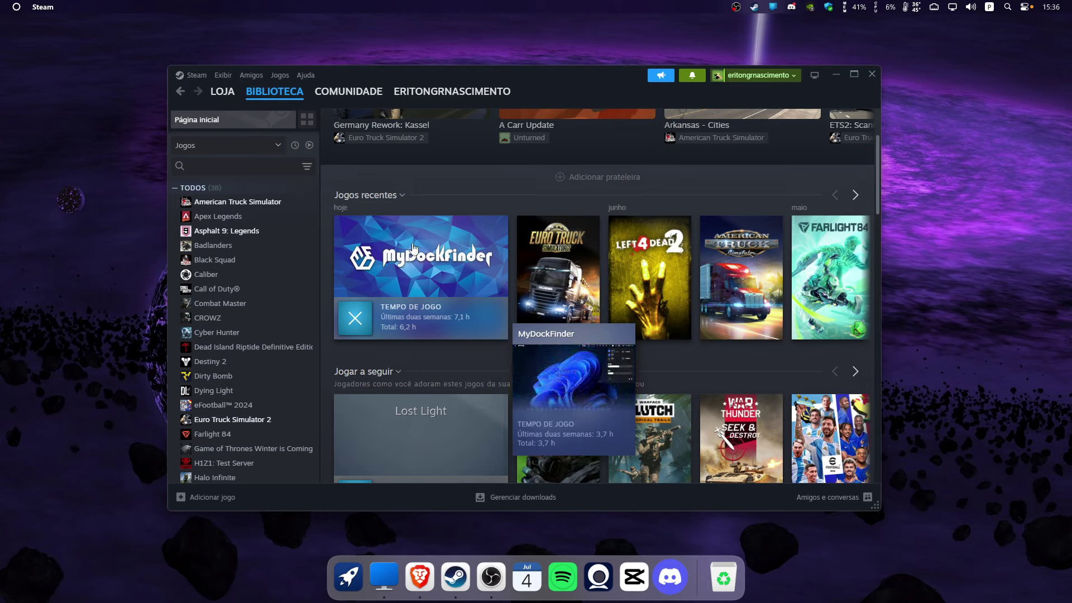
{"action": "scroll", "coordinate": [241, 390], "scroll_direction": "down", "scroll_amount": 2}
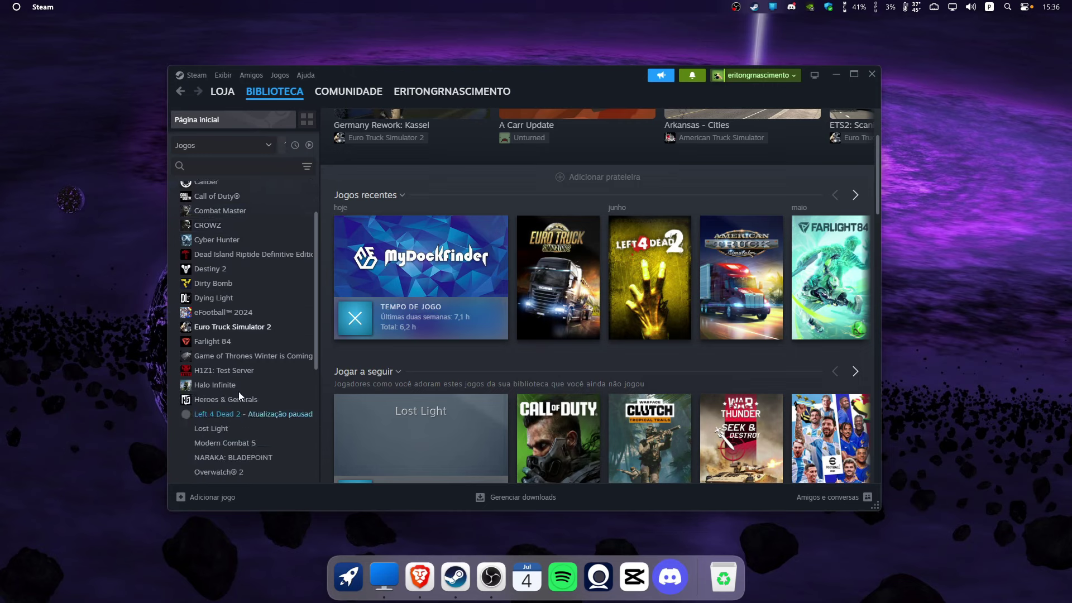
{"action": "scroll", "coordinate": [223, 380], "scroll_direction": "down", "scroll_amount": 4}
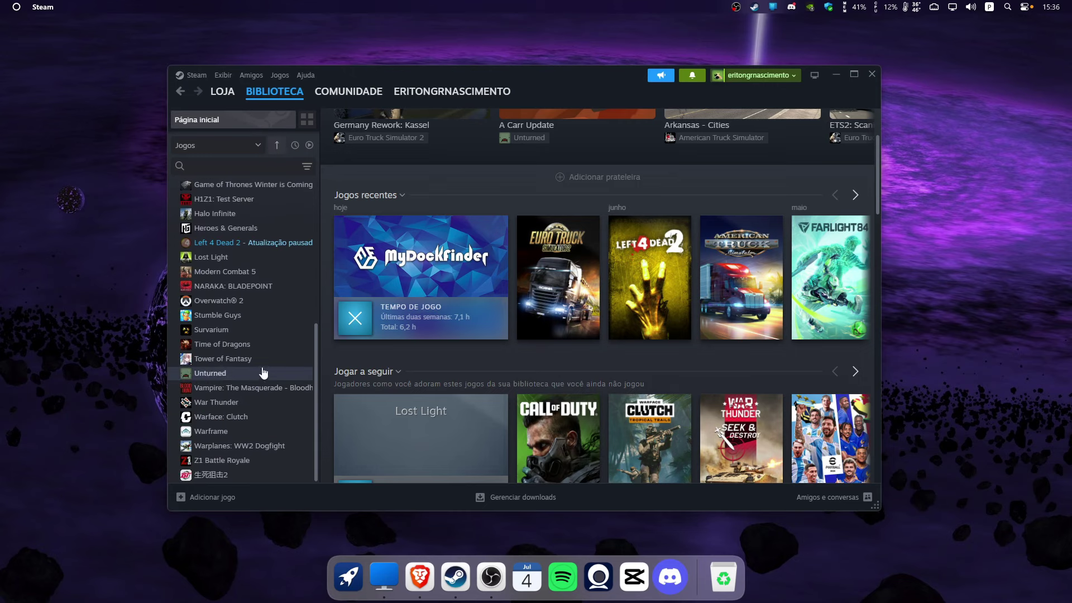
{"action": "scroll", "coordinate": [240, 386], "scroll_direction": "up", "scroll_amount": 6}
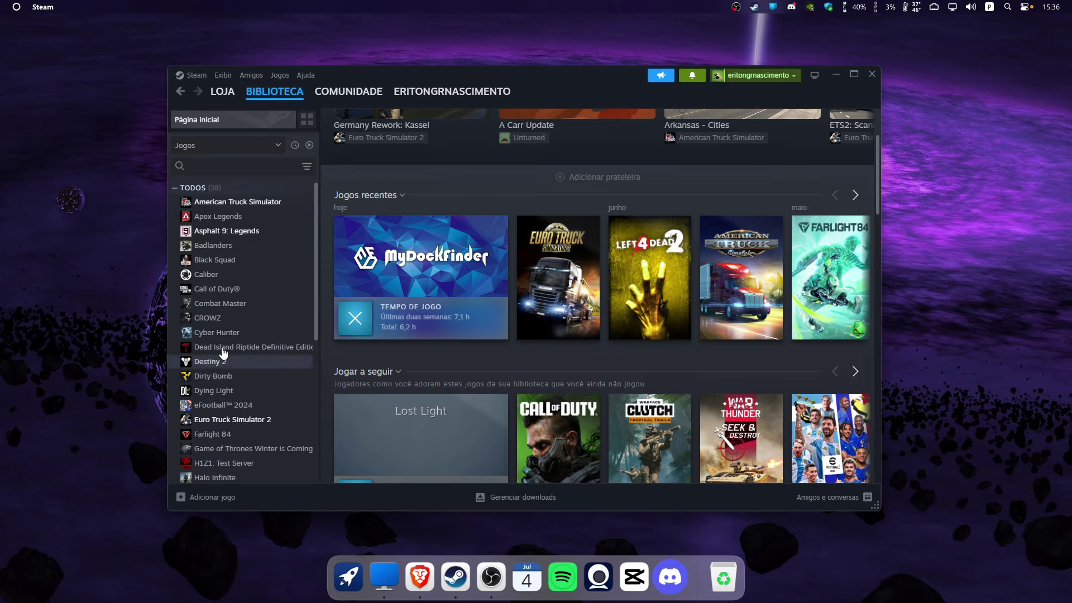
{"action": "scroll", "coordinate": [236, 400], "scroll_direction": "down", "scroll_amount": 5}
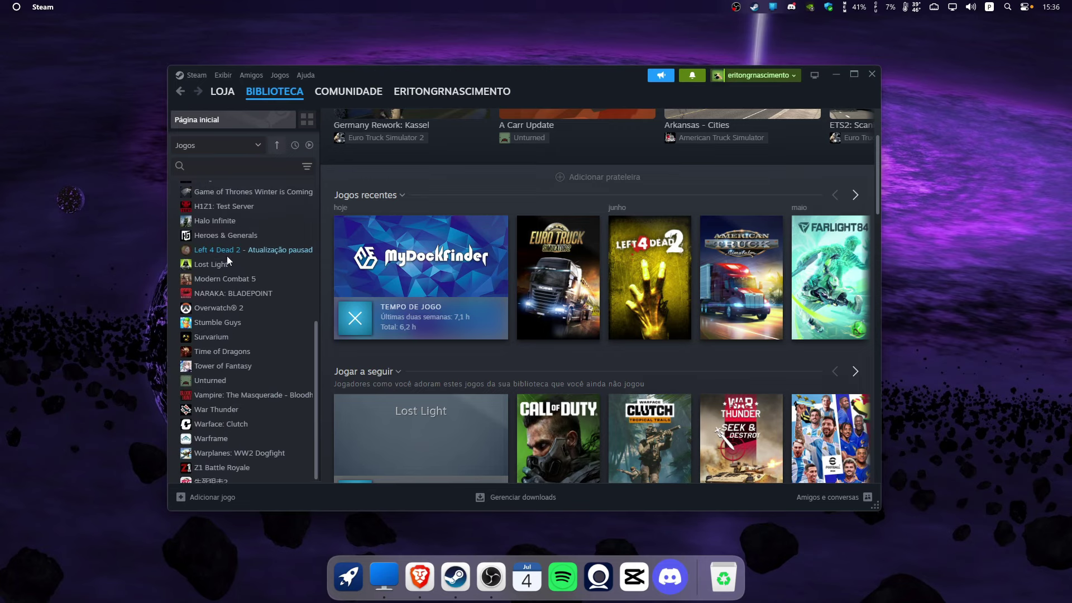
{"action": "scroll", "coordinate": [227, 256], "scroll_direction": "up", "scroll_amount": 5}
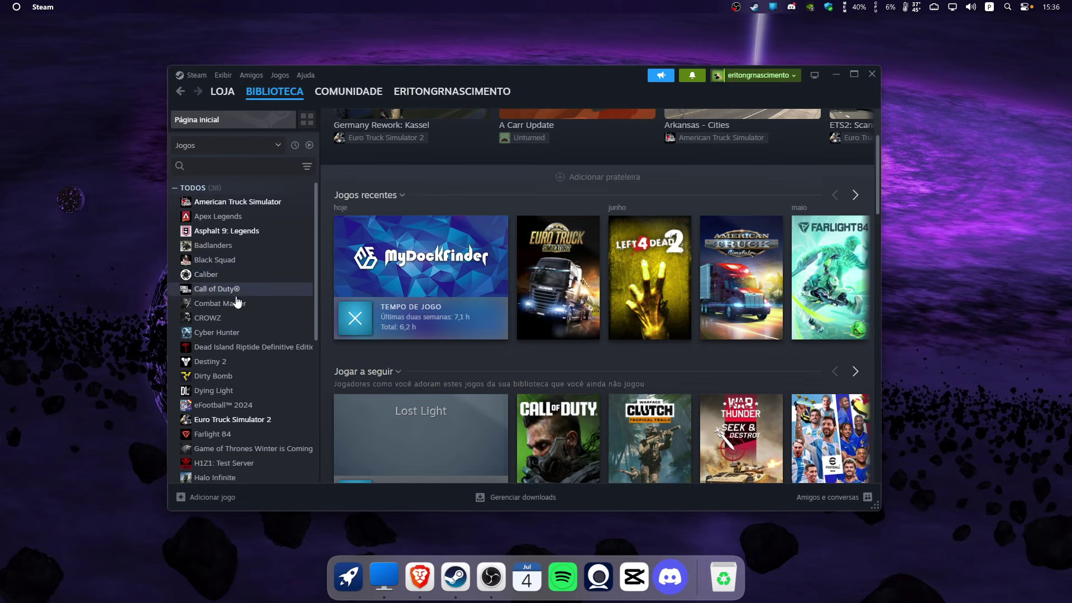
Quit MyDockFinder through the dock's own options.
{"action": "right_click", "coordinate": [697, 570]}
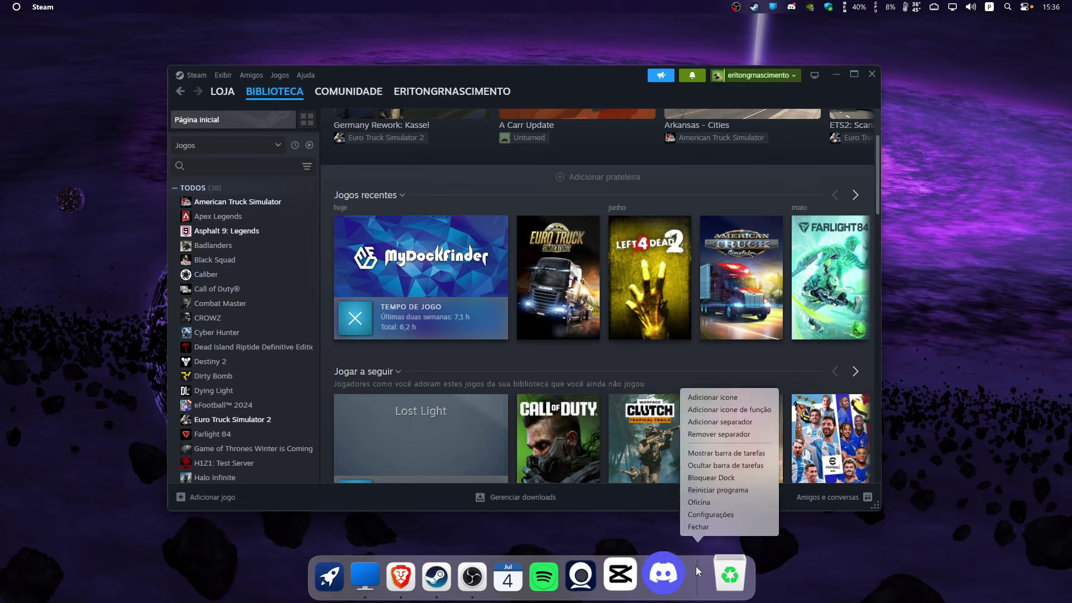
{"action": "left_click", "coordinate": [698, 526]}
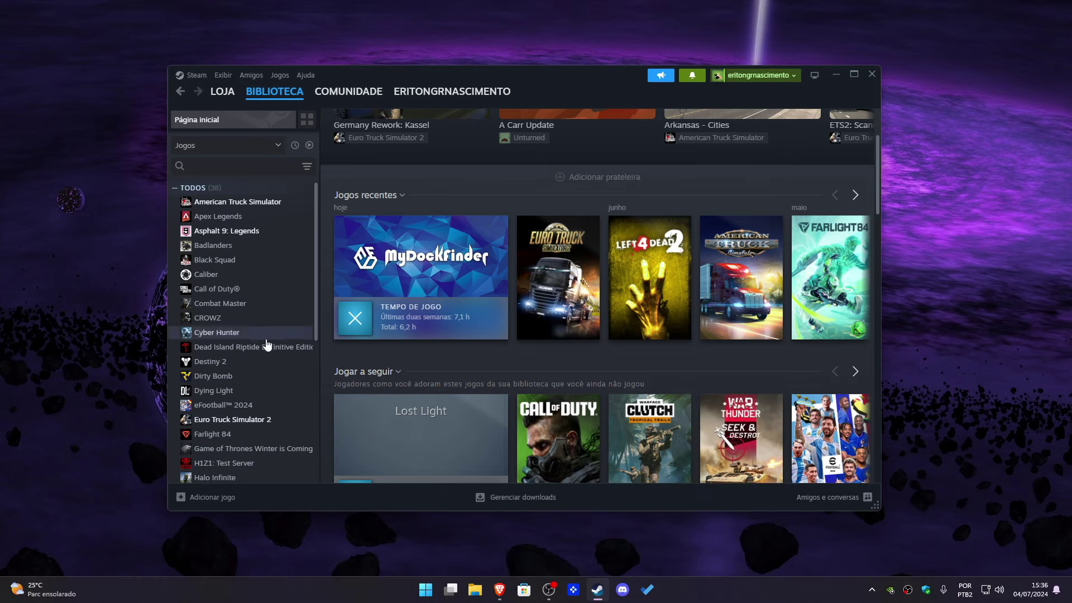
Check MyDockFinder's launch options from its Steam library page, cancel the launch and close Steam.
{"action": "left_click", "coordinate": [408, 263]}
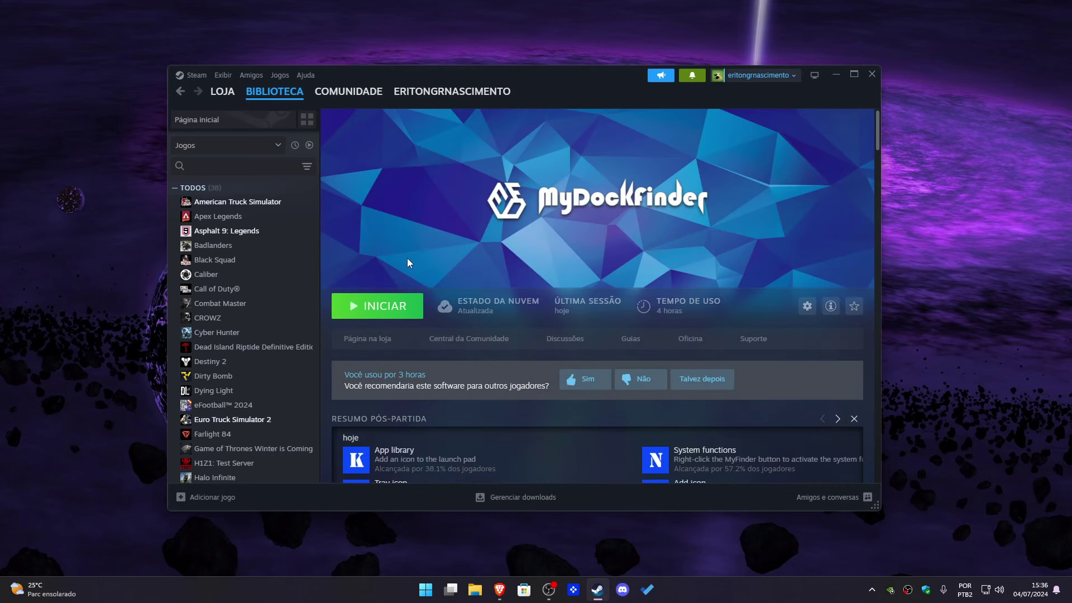
{"action": "left_click", "coordinate": [388, 310]}
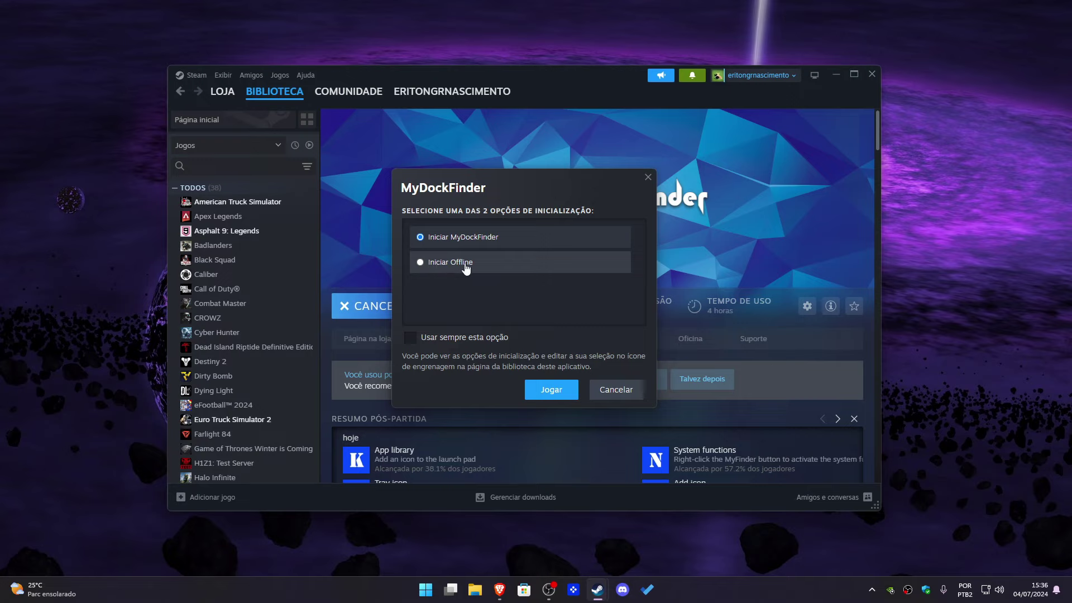
{"action": "left_click", "coordinate": [618, 391]}
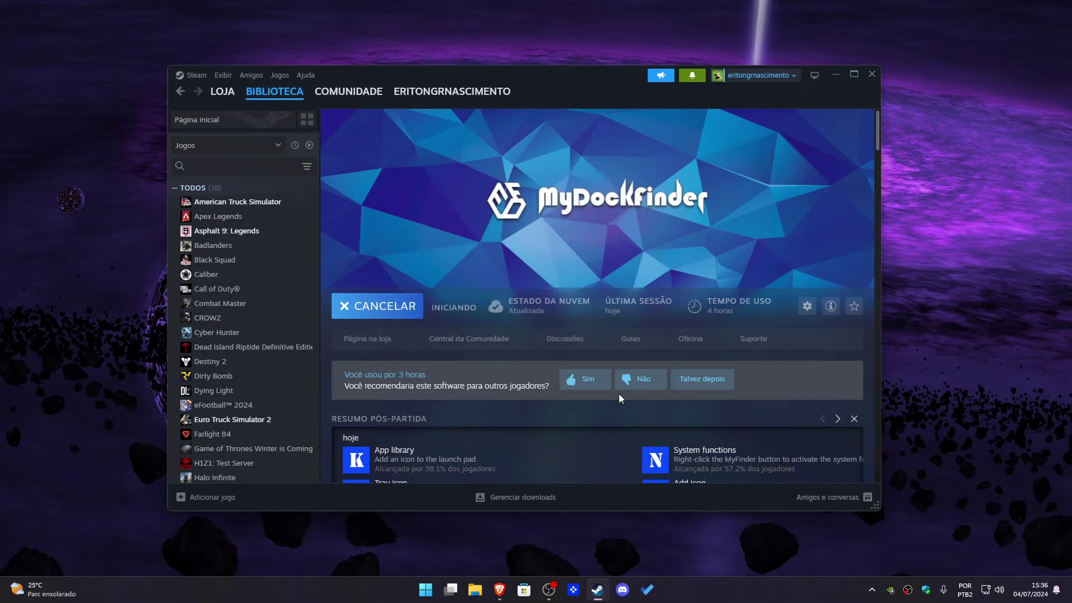
{"action": "left_click", "coordinate": [870, 75]}
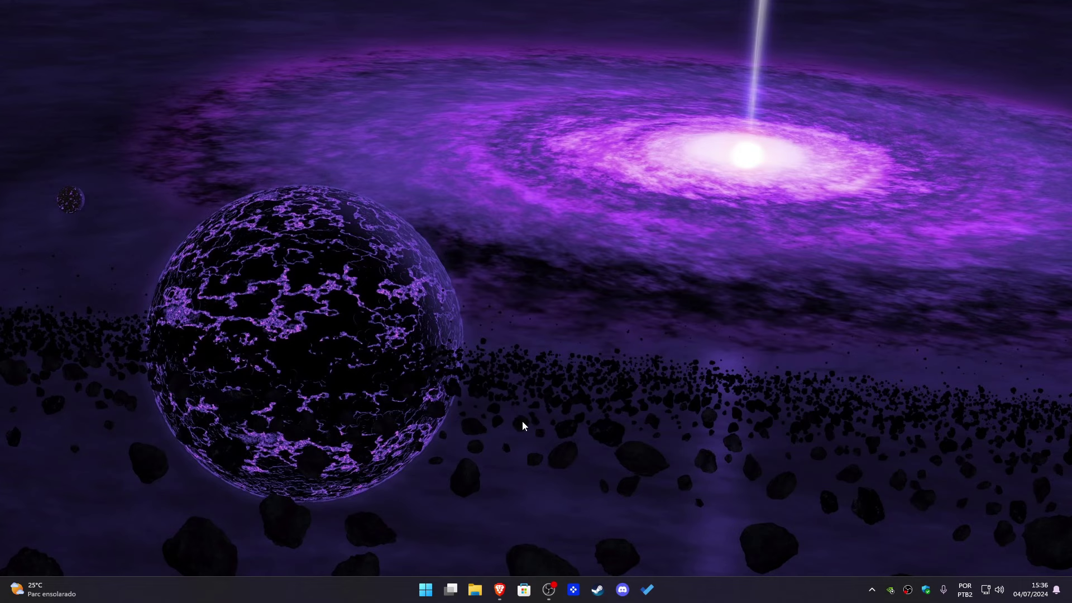
Search Windows for "my" and launch MyDockFinder.
{"action": "left_click", "coordinate": [425, 596]}
{"action": "left_click", "coordinate": [424, 597]}
{"action": "left_click", "coordinate": [428, 591]}
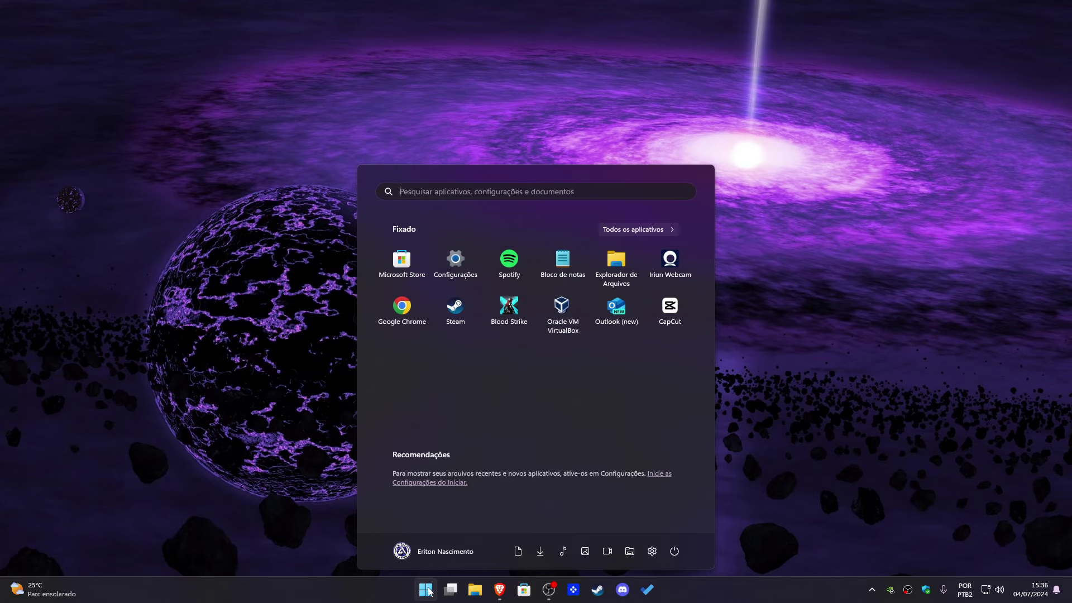
{"action": "type", "text": "doc"}
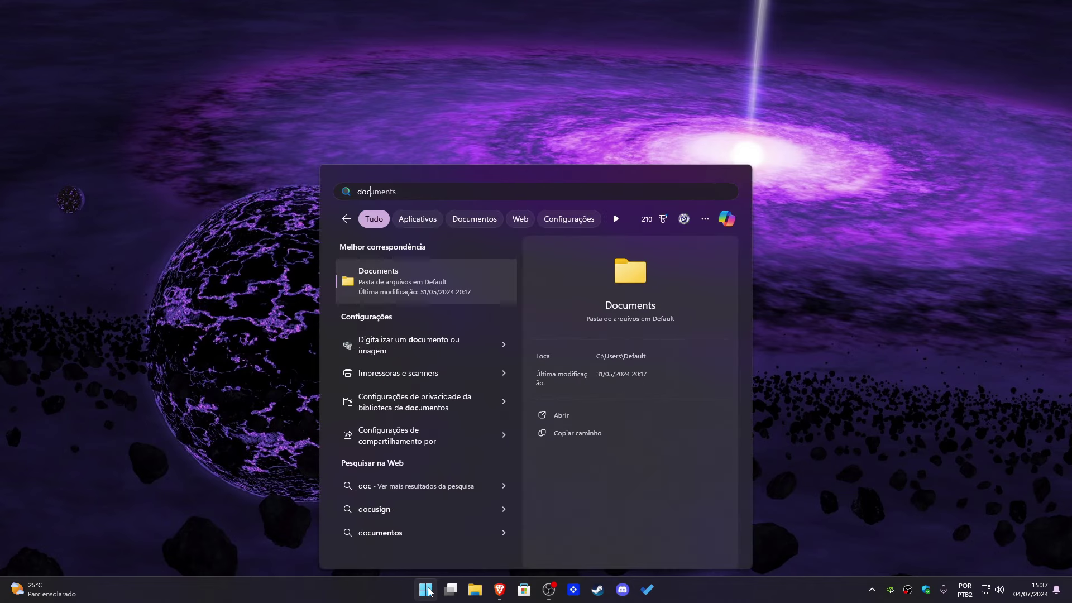
{"action": "key", "text": "BackSpace"}
{"action": "key", "text": "BackSpace"}
{"action": "key", "text": "BackSpace"}
{"action": "type", "text": "my"}
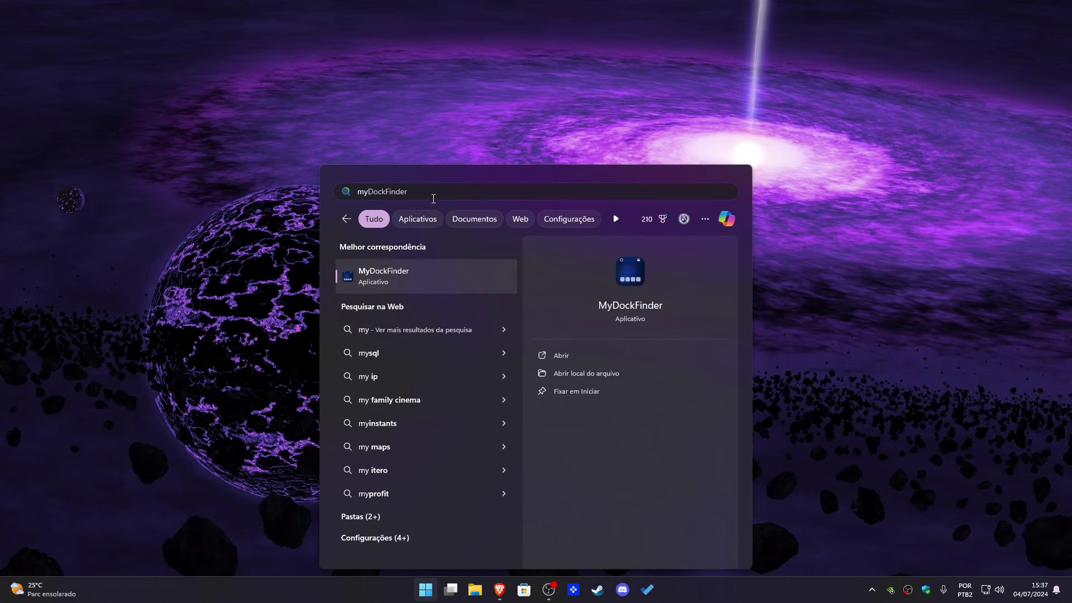
{"action": "left_click", "coordinate": [405, 281]}
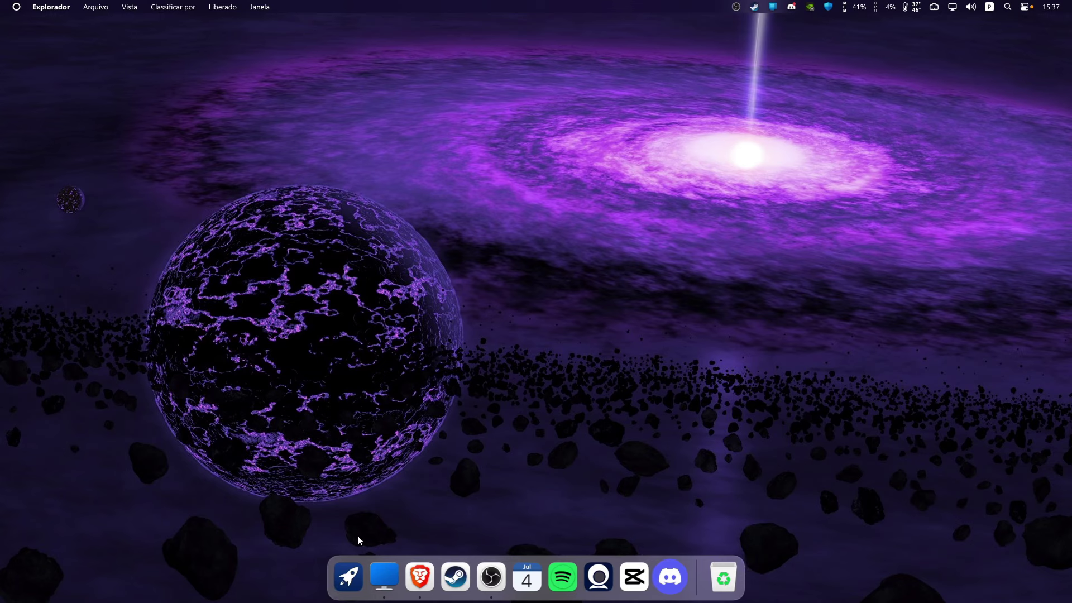
Show the dock's application library to view its apps, and close it again.
{"action": "left_click", "coordinate": [348, 579]}
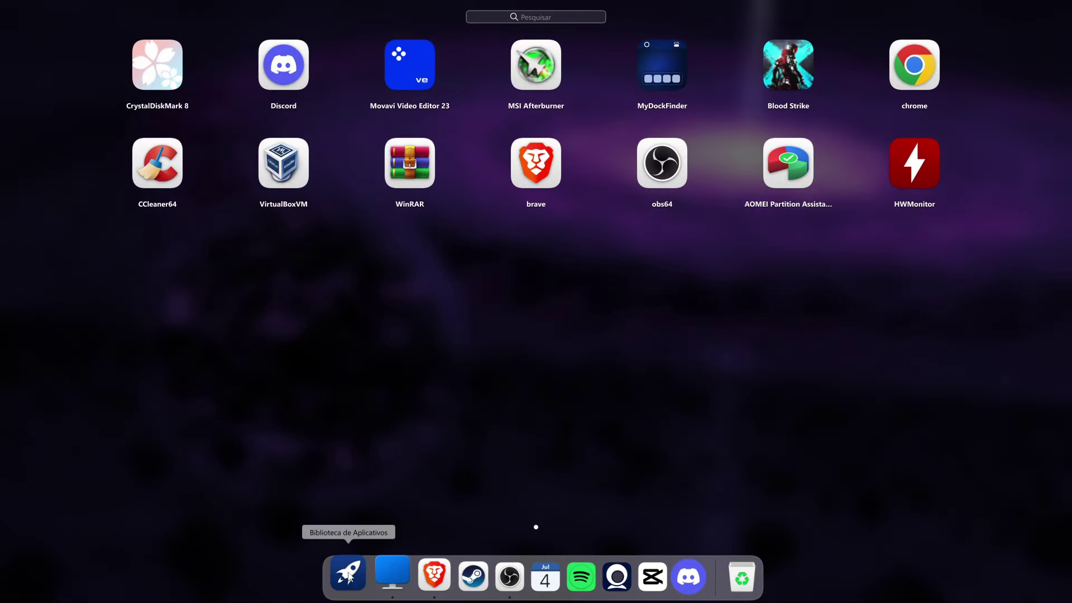
{"action": "left_click", "coordinate": [348, 578]}
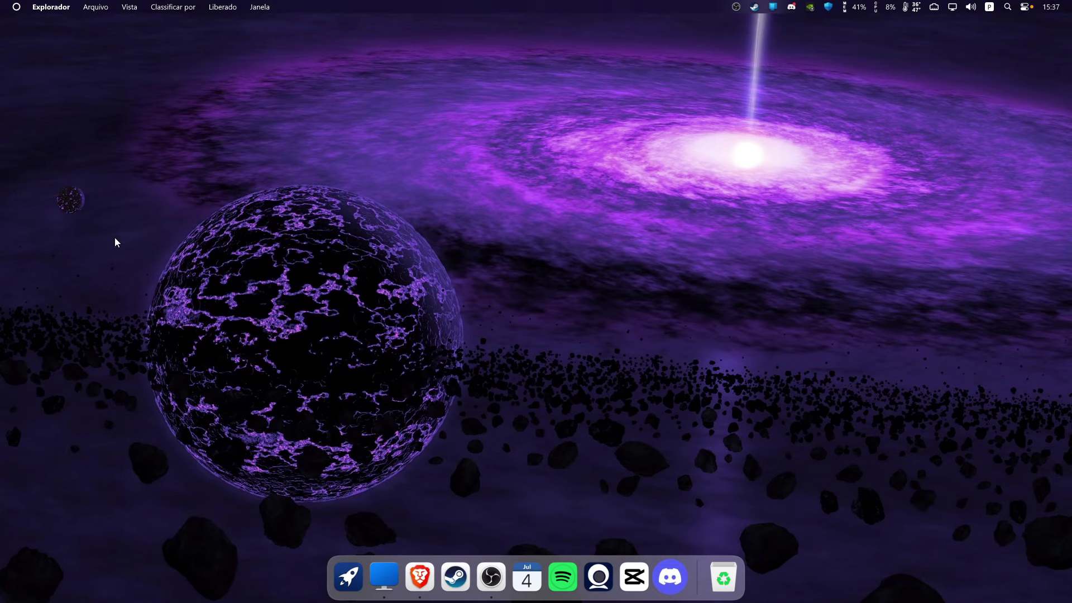
Open the add-icon window for the application library, move it aside and show the Área de Trabalho folder in File Explorer.
{"action": "left_click", "coordinate": [351, 569]}
{"action": "right_click", "coordinate": [353, 569]}
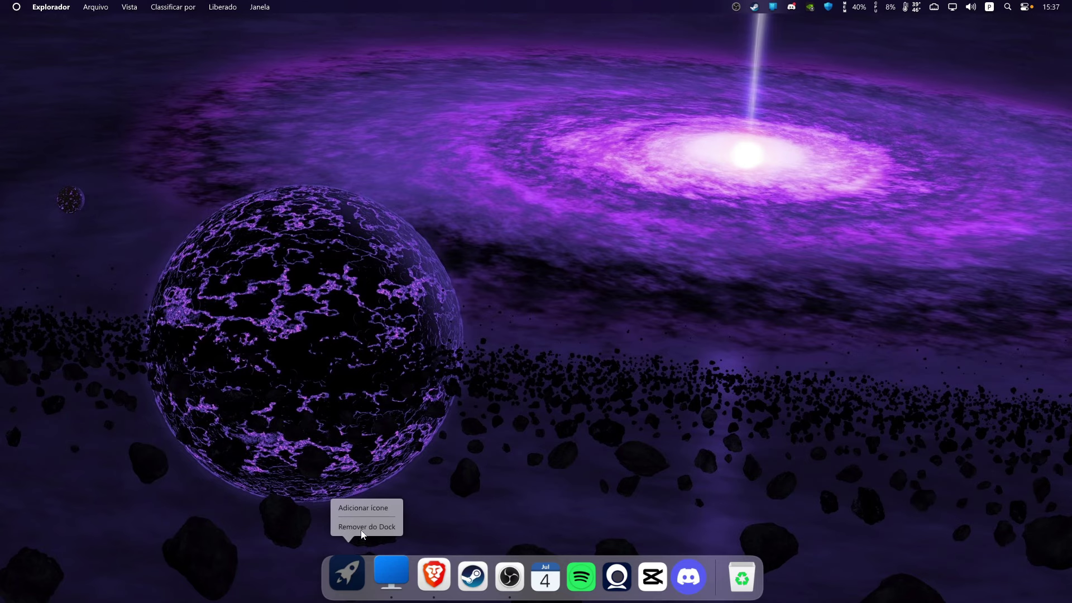
{"action": "left_click", "coordinate": [357, 511]}
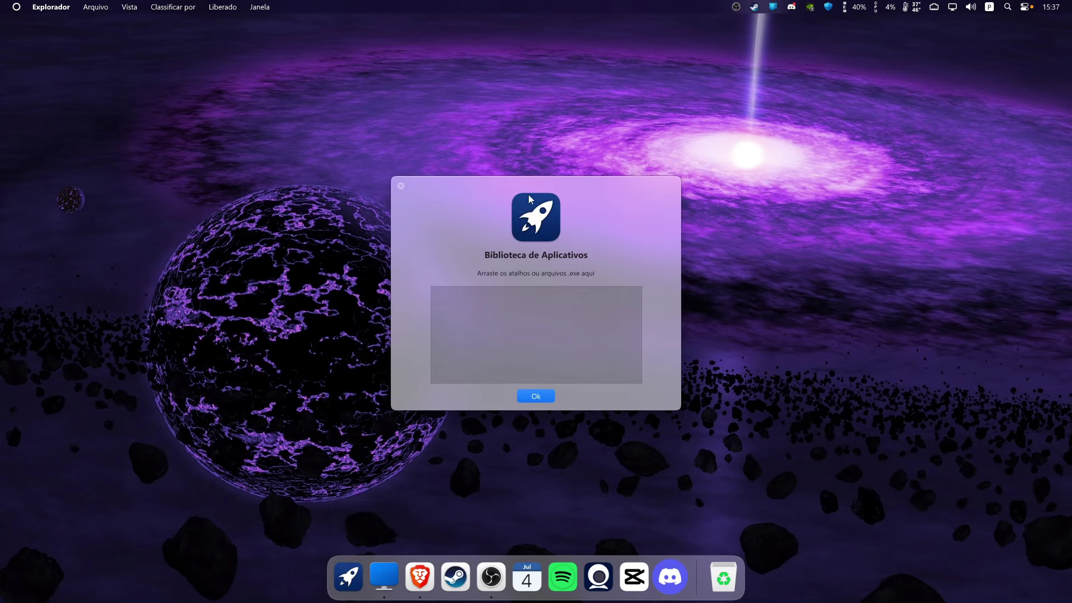
{"action": "left_click_drag", "start_coordinate": [528, 194], "coordinate": [853, 301]}
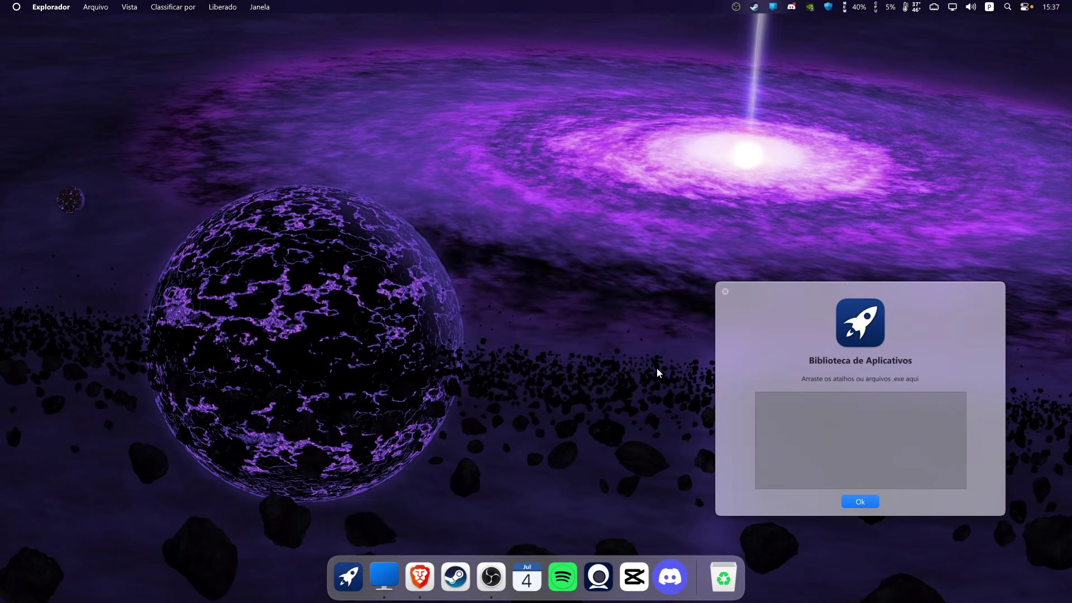
{"action": "left_click", "coordinate": [383, 569]}
{"action": "left_click", "coordinate": [266, 255]}
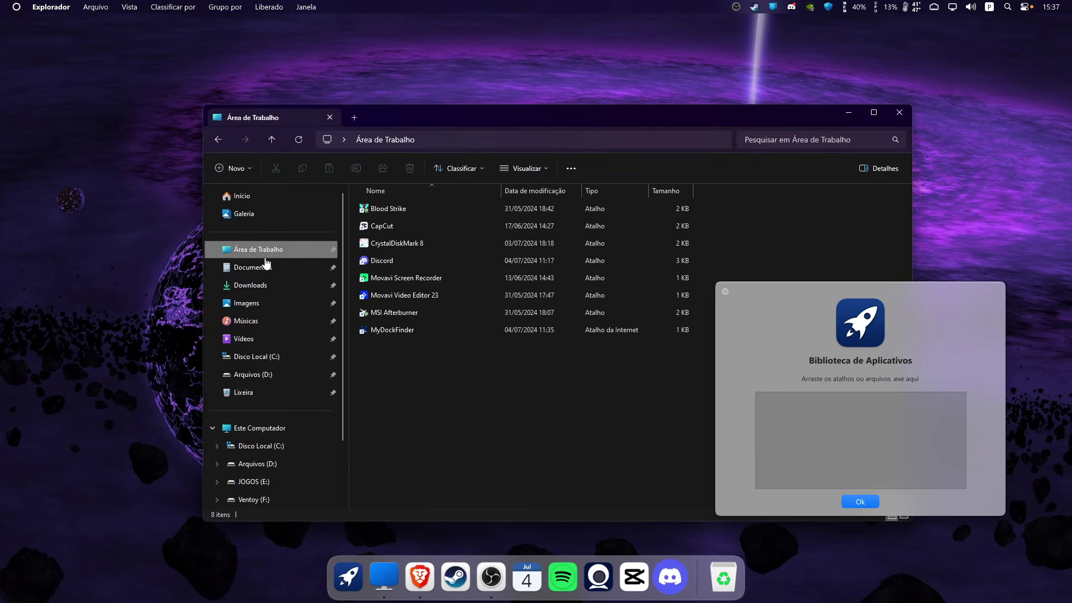
Select the shortcuts from CapCut to MyDockFinder in the desktop folder, and close the folder and the add-icon window.
{"action": "left_click_drag", "start_coordinate": [387, 391], "coordinate": [418, 207]}
{"action": "left_click", "coordinate": [493, 395]}
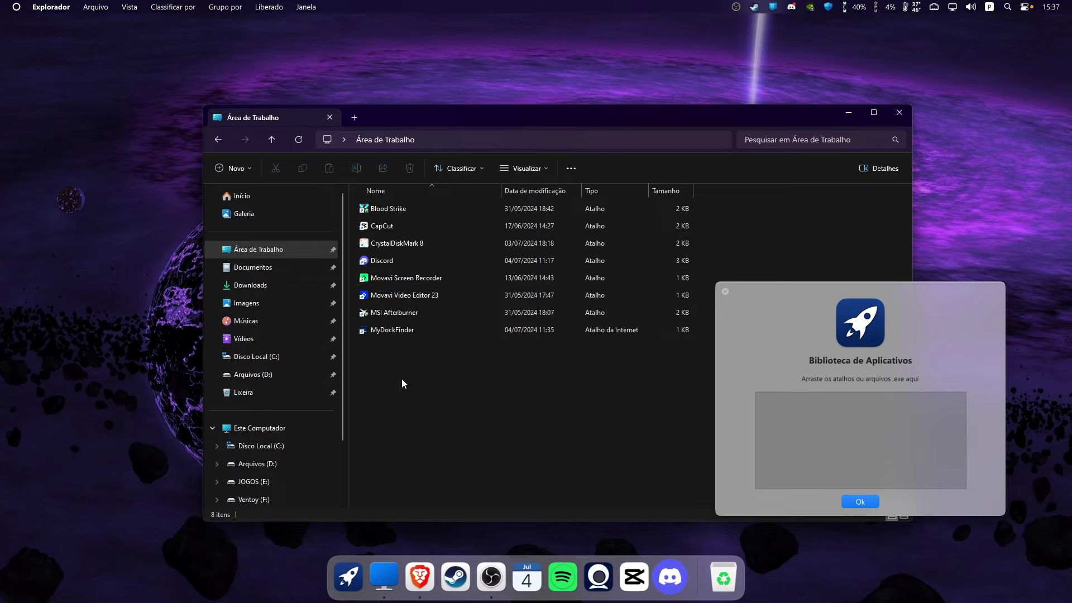
{"action": "left_click_drag", "start_coordinate": [401, 383], "coordinate": [408, 226]}
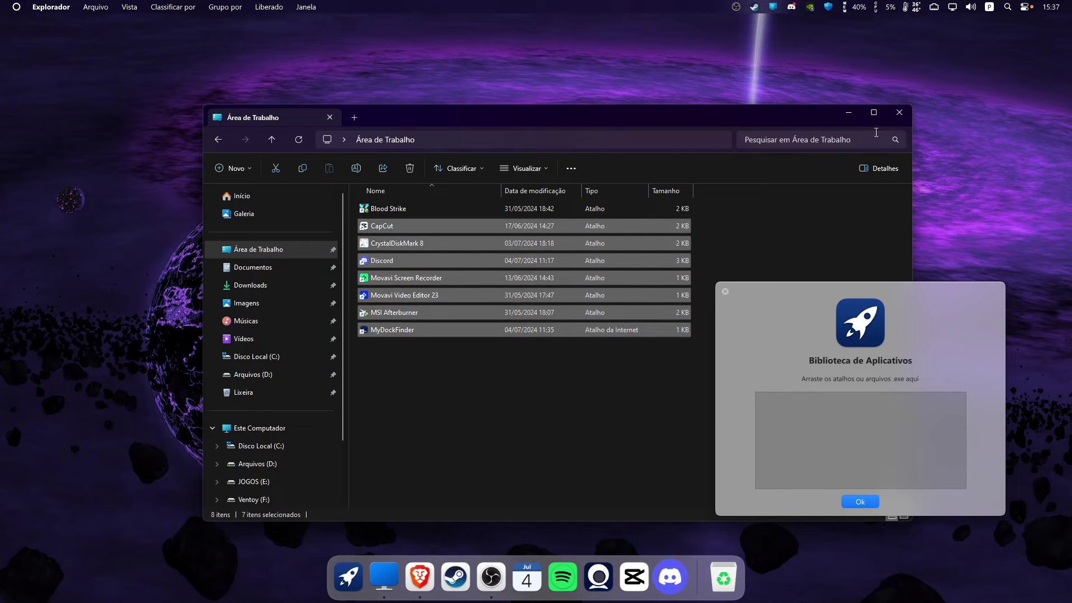
{"action": "left_click", "coordinate": [899, 112]}
{"action": "left_click", "coordinate": [852, 499]}
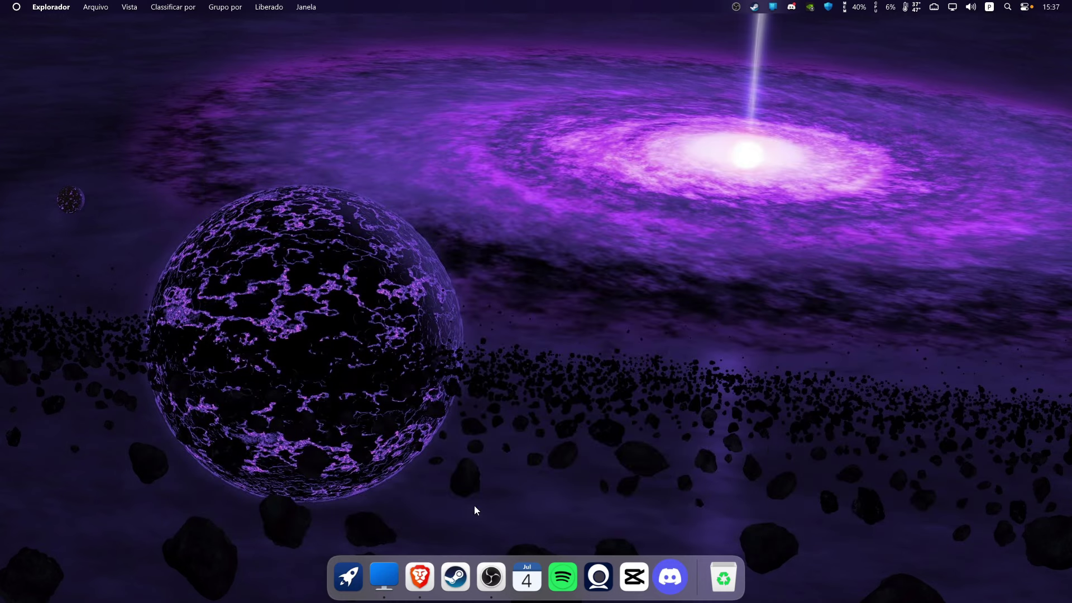
Reopen the application library to review the apps it holds, and leave it.
{"action": "left_click", "coordinate": [348, 576]}
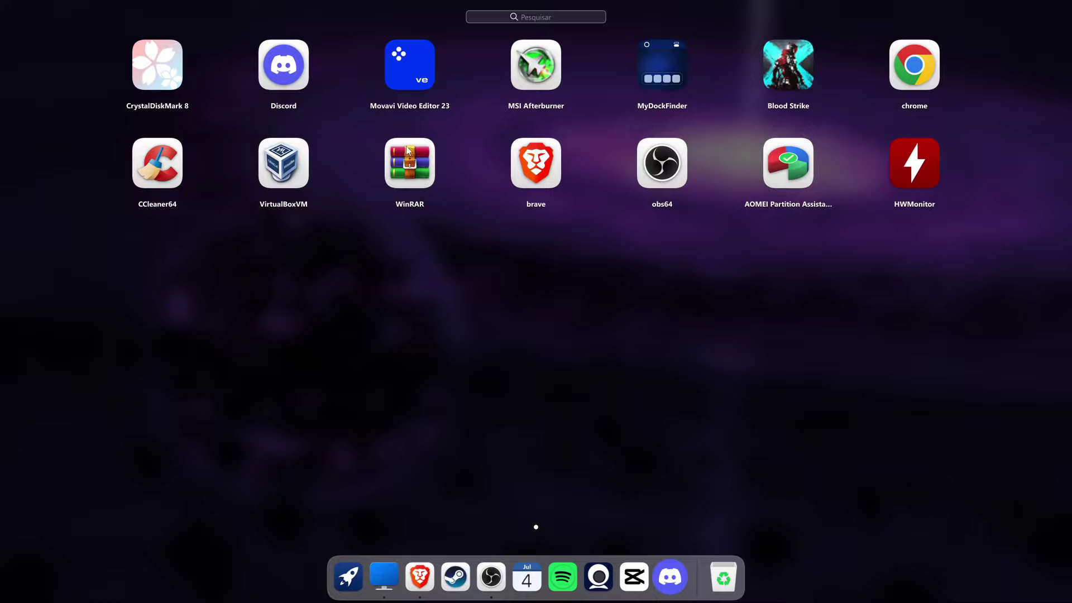
{"action": "left_click", "coordinate": [436, 110]}
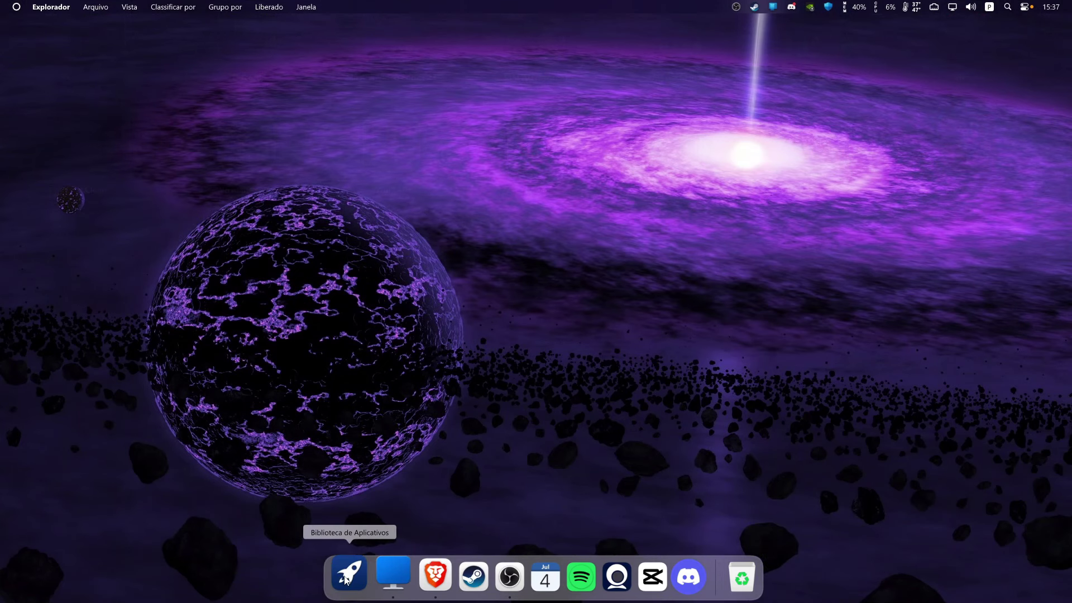
Open the file location of CCleaner from the recent apps in Windows search.
{"action": "key", "text": "super"}
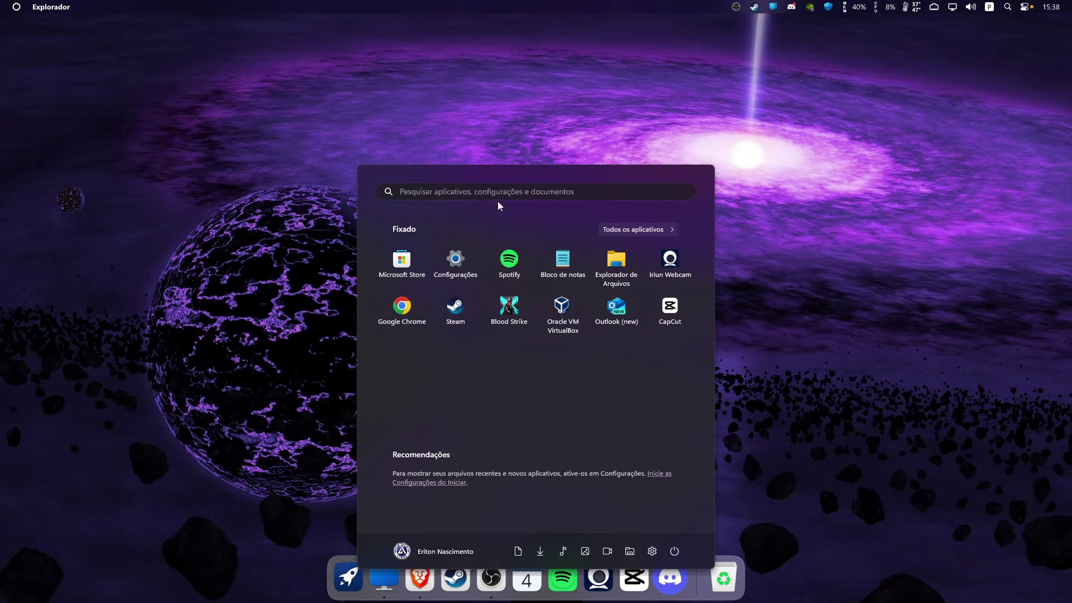
{"action": "key", "text": "super"}
{"action": "key", "text": "super"}
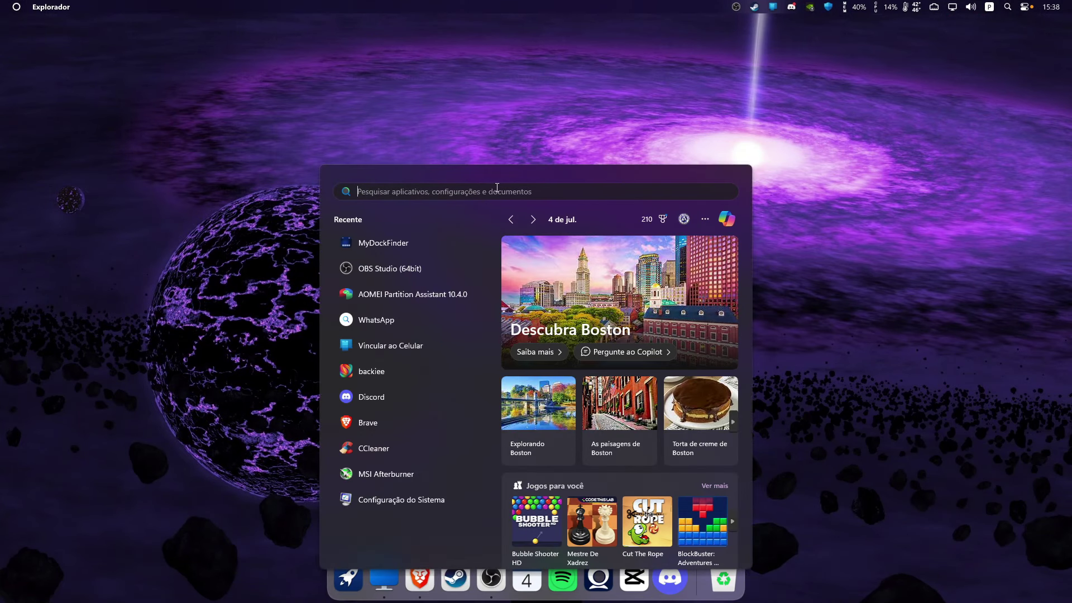
{"action": "right_click", "coordinate": [381, 449]}
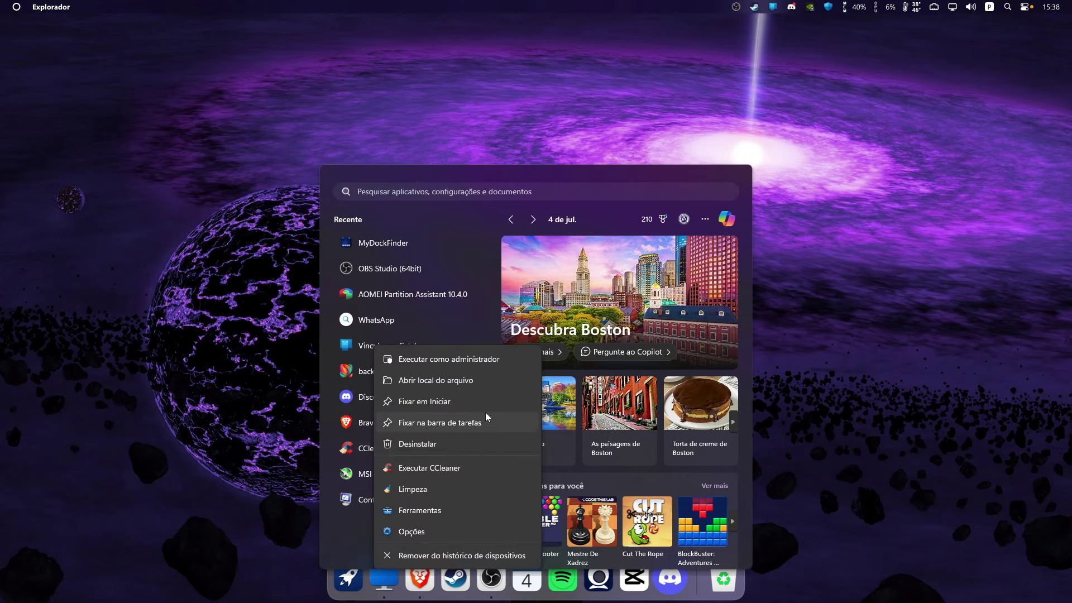
{"action": "left_click", "coordinate": [447, 382]}
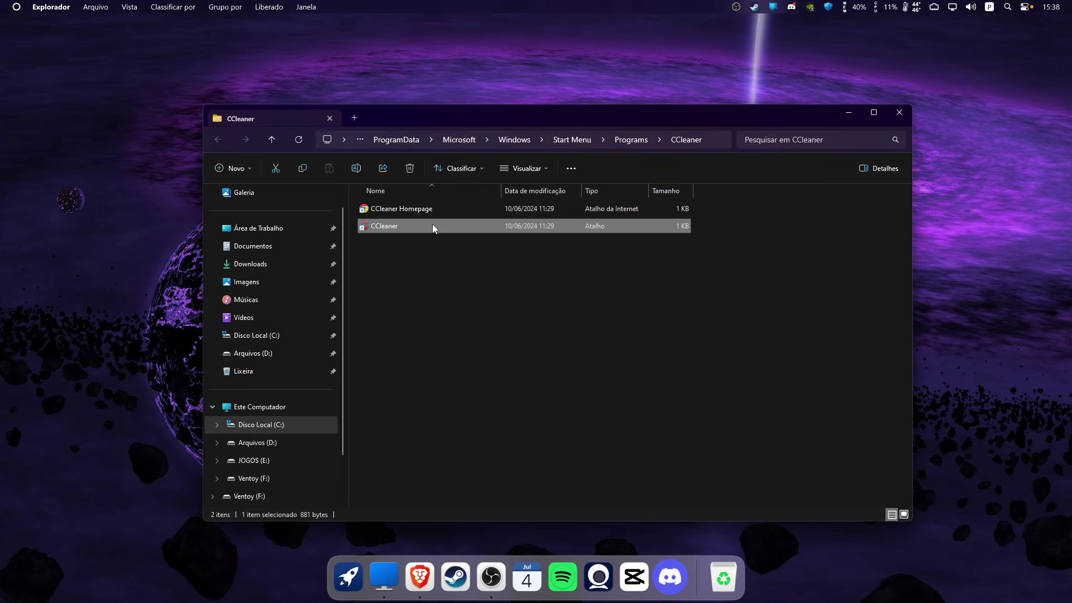
Close the CCleaner folder, and bring up the application library's add-icon window and dismiss it without adding a shortcut.
{"action": "left_click", "coordinate": [899, 113]}
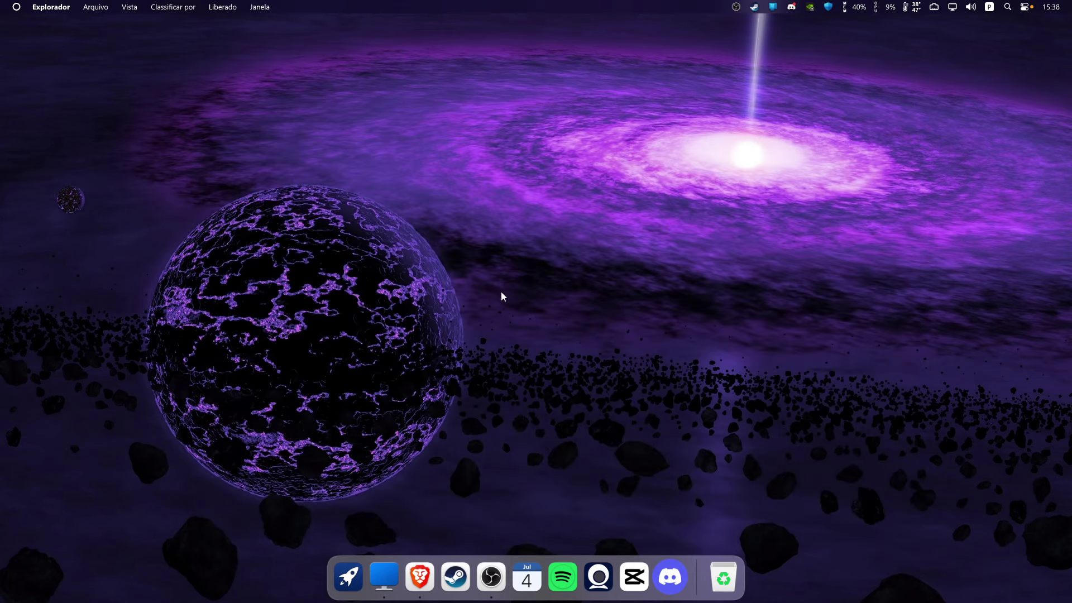
{"action": "right_click", "coordinate": [351, 572]}
{"action": "left_click", "coordinate": [368, 508]}
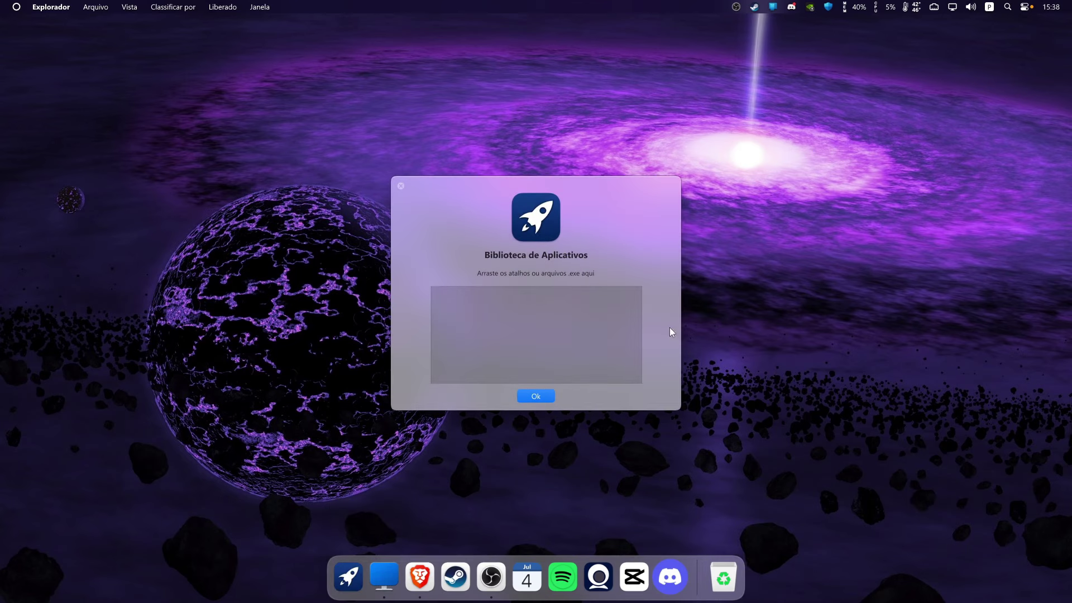
{"action": "left_click", "coordinate": [536, 395]}
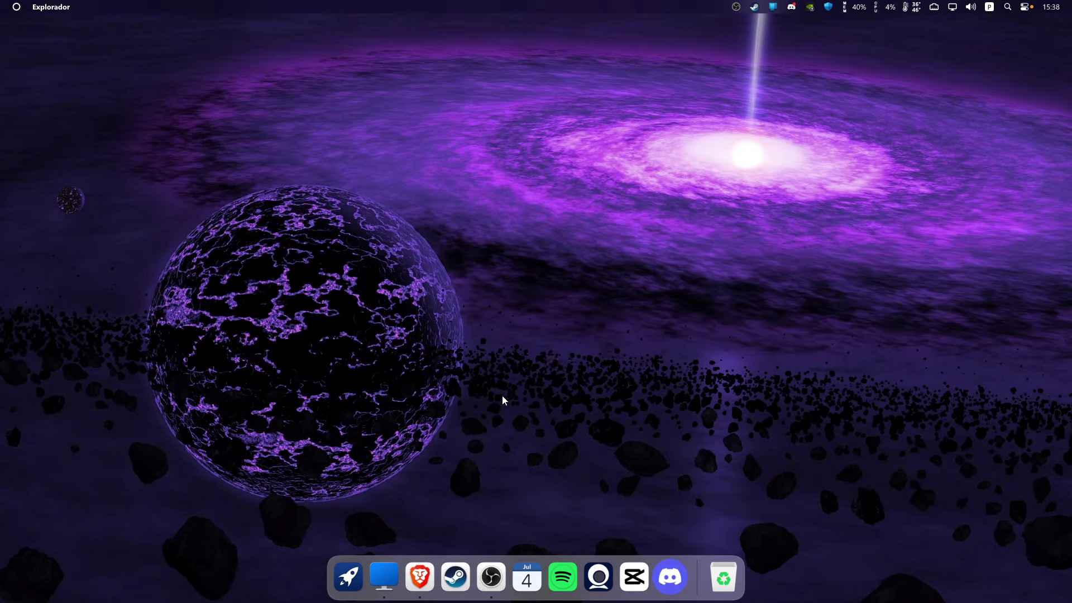
Restore and minimize the Brave window from the dock, and open the Minimizar janela page of the MyDockFinder settings.
{"action": "left_click", "coordinate": [419, 577]}
{"action": "left_click", "coordinate": [419, 578]}
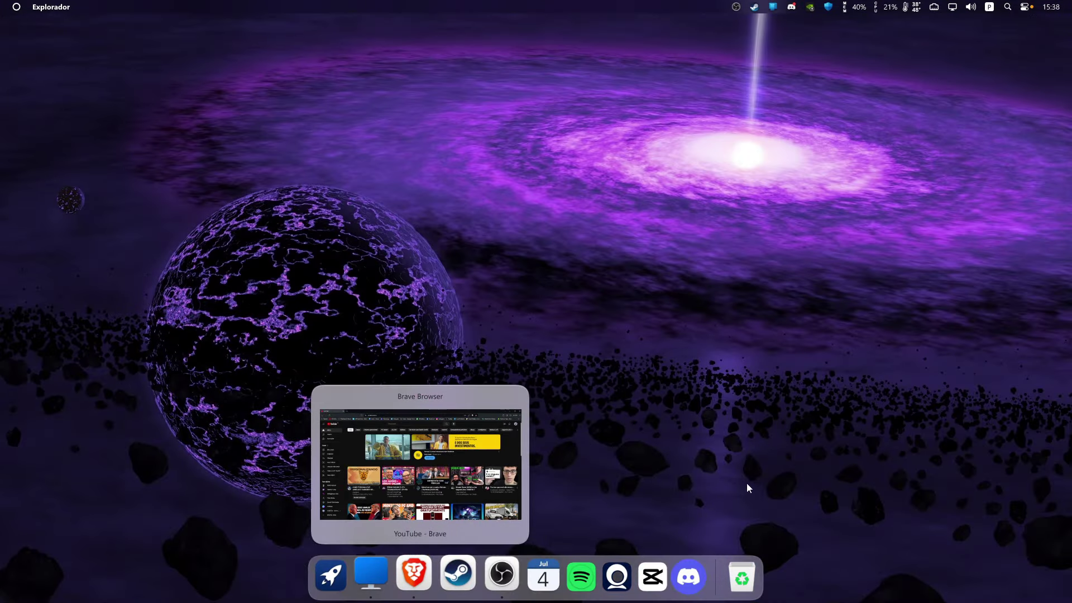
{"action": "right_click", "coordinate": [695, 578]}
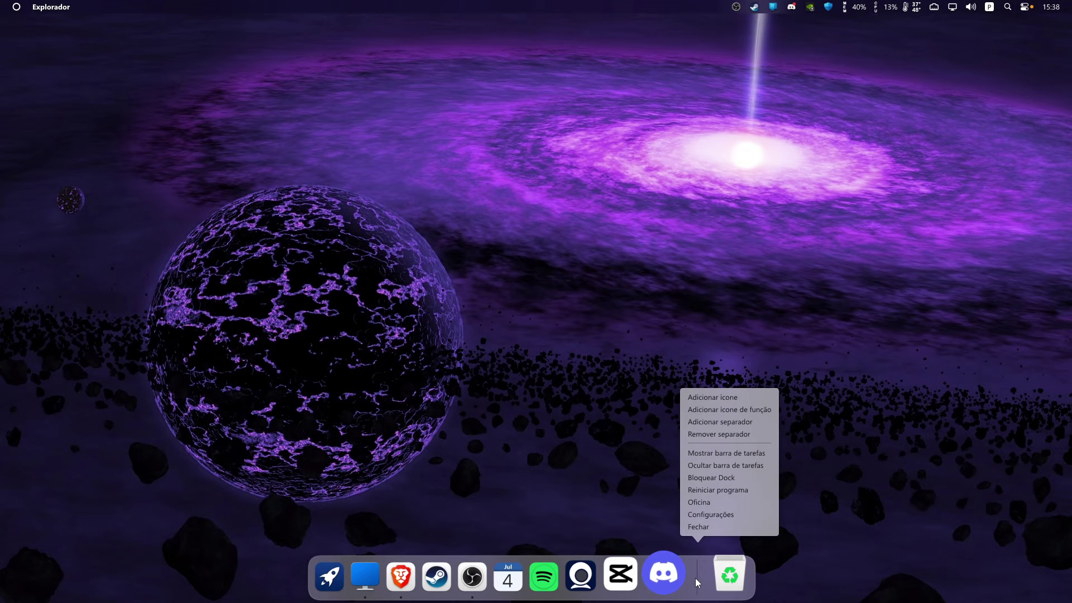
{"action": "left_click", "coordinate": [716, 514]}
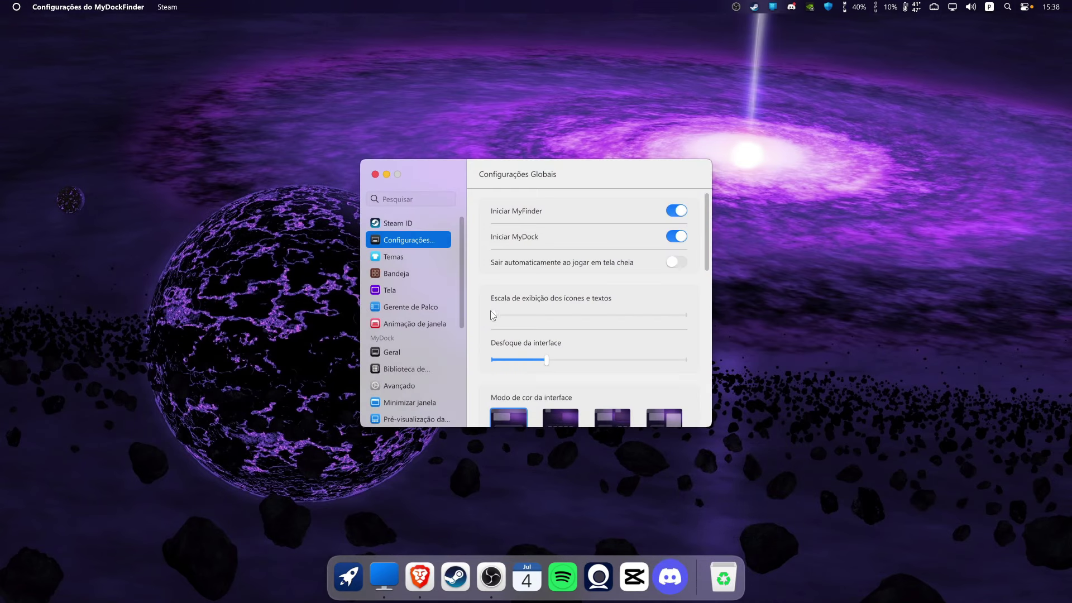
{"action": "scroll", "coordinate": [406, 353], "scroll_direction": "down", "scroll_amount": 2}
{"action": "scroll", "coordinate": [407, 352], "scroll_direction": "down", "scroll_amount": 1}
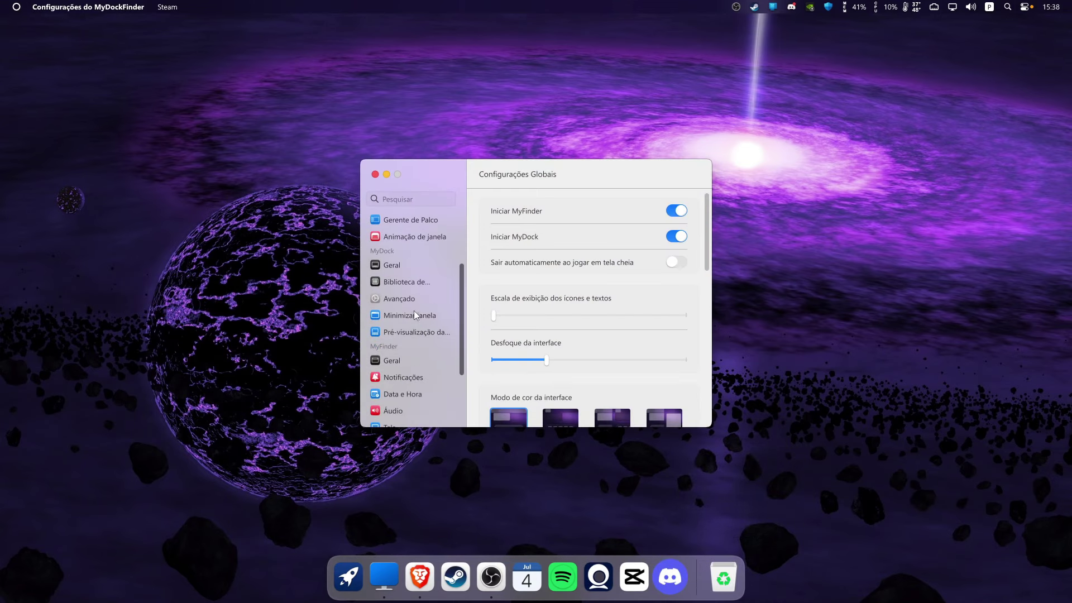
{"action": "left_click", "coordinate": [414, 310]}
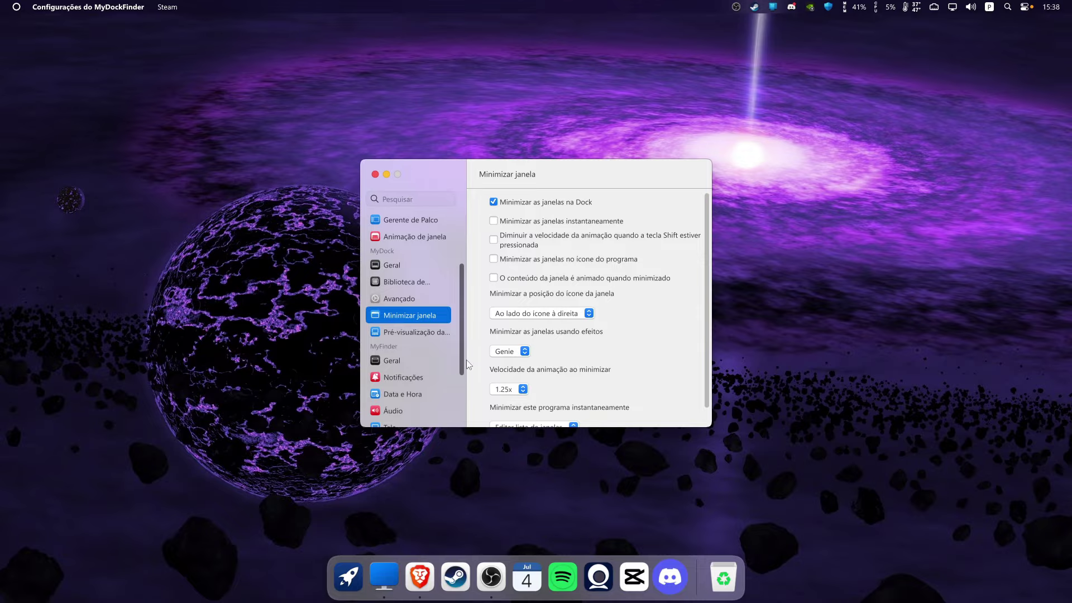
Test the Genie minimize effect by restoring the Brave window and minimizing it to the dock.
{"action": "left_click", "coordinate": [419, 575]}
{"action": "left_click", "coordinate": [424, 572]}
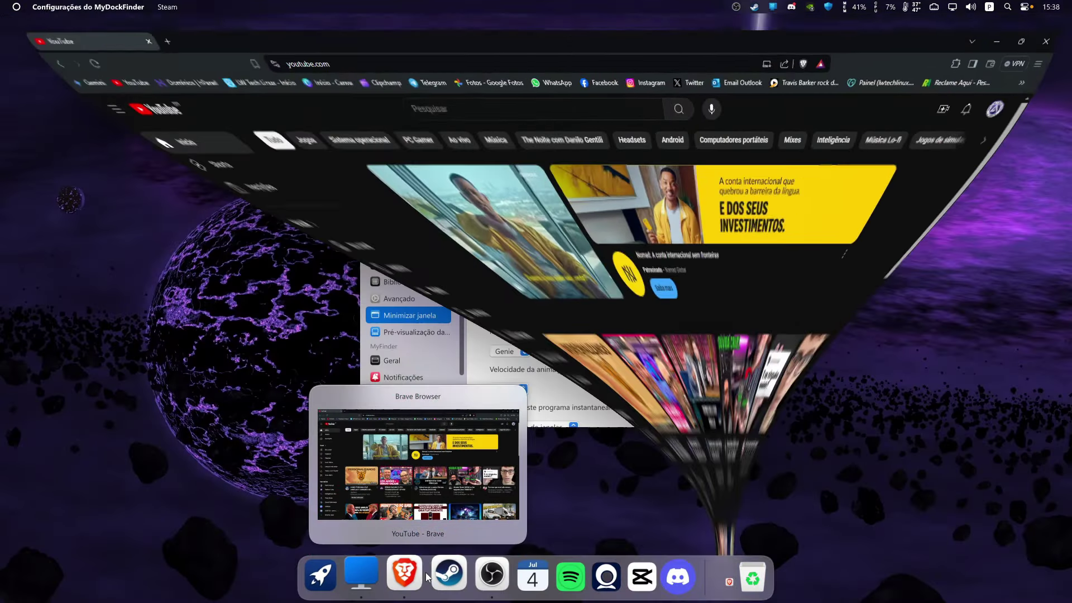
{"action": "mouse_move", "coordinate": [692, 547]}
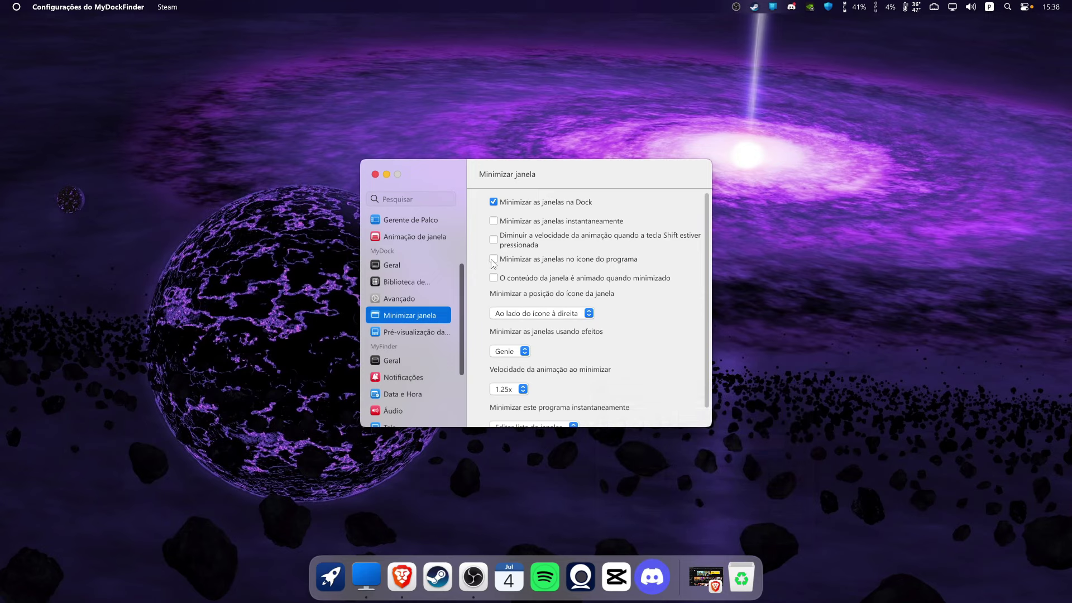
Enable Minimizar as janelas no ícone do programa, and test it by restoring and minimizing the Brave and Este Computador windows.
{"action": "left_click", "coordinate": [401, 575]}
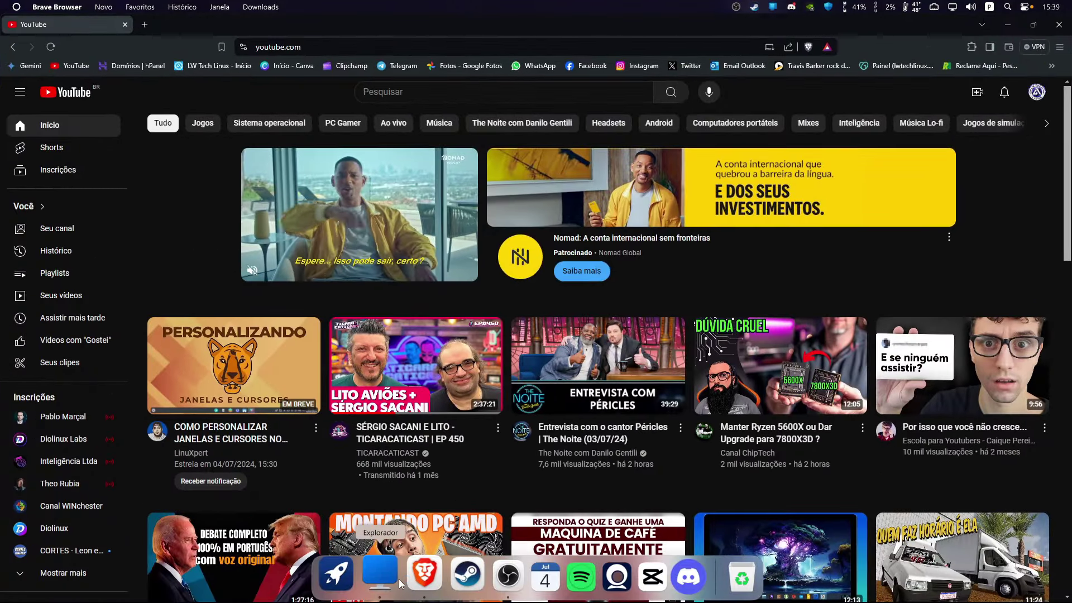
{"action": "left_click", "coordinate": [399, 578]}
{"action": "left_click", "coordinate": [416, 574]}
{"action": "left_click", "coordinate": [417, 574]}
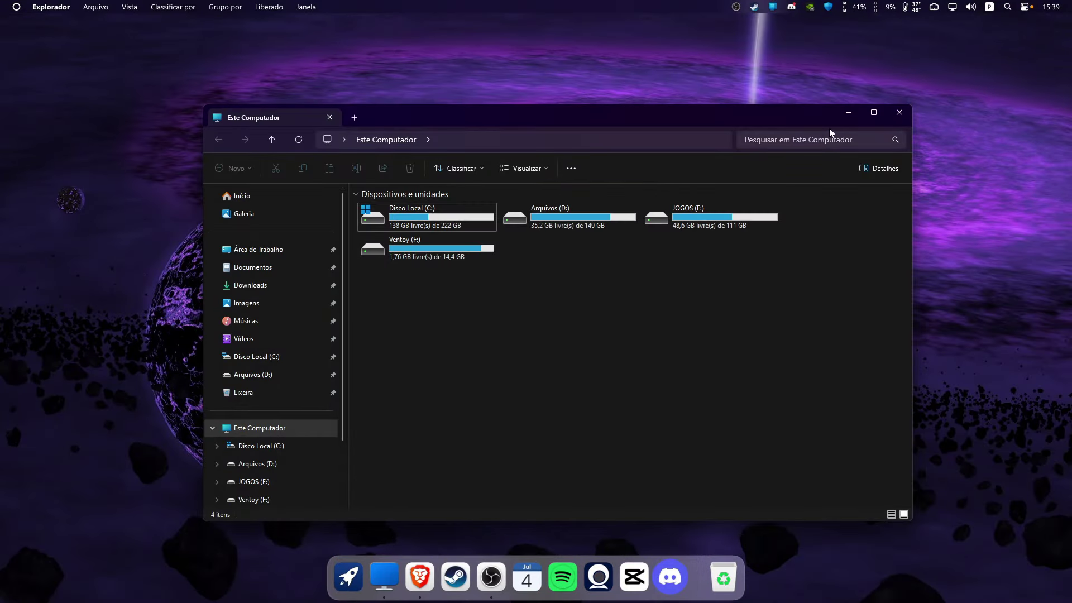
{"action": "left_click", "coordinate": [848, 113]}
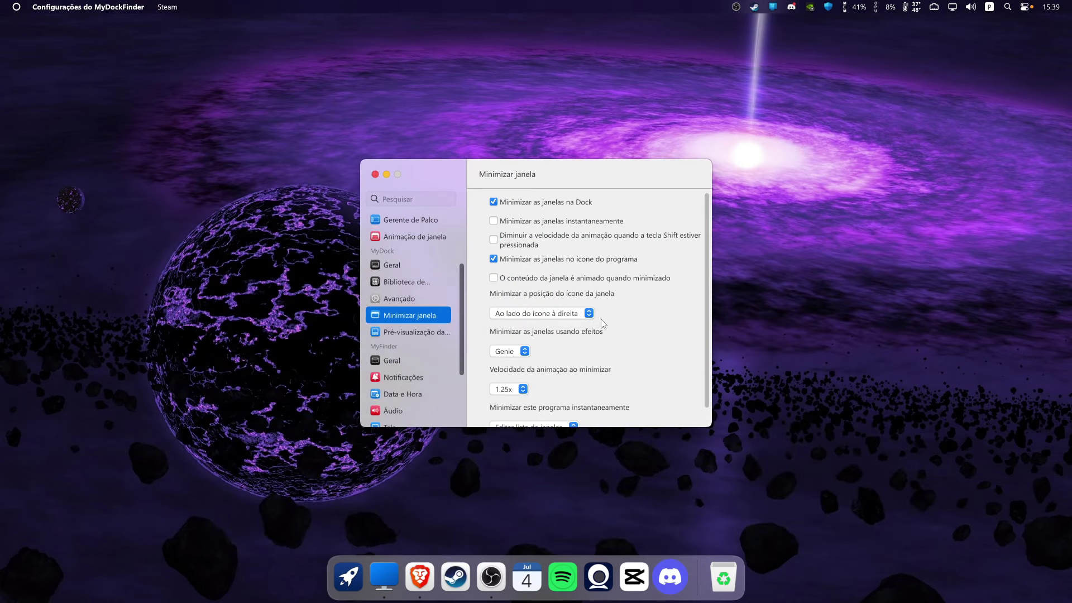
Enable Ativar o Stage Manager on the Gerente de Palco settings page, and bring up the Este Computador window to try it.
{"action": "scroll", "coordinate": [693, 280], "scroll_direction": "down", "scroll_amount": 1}
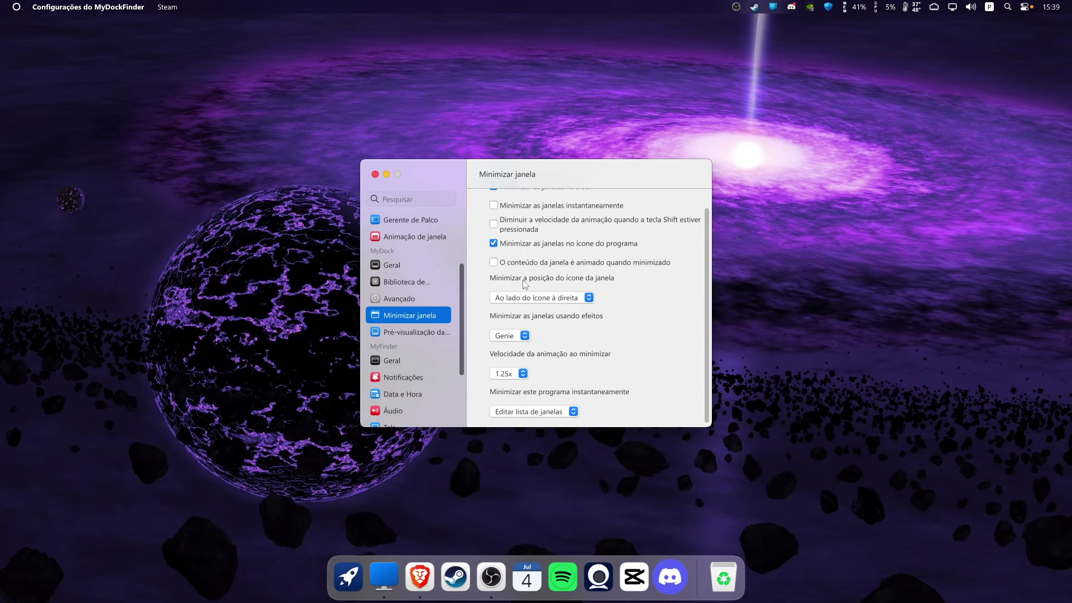
{"action": "scroll", "coordinate": [411, 358], "scroll_direction": "down", "scroll_amount": 3}
{"action": "scroll", "coordinate": [411, 357], "scroll_direction": "up", "scroll_amount": 6}
{"action": "left_click", "coordinate": [401, 305]}
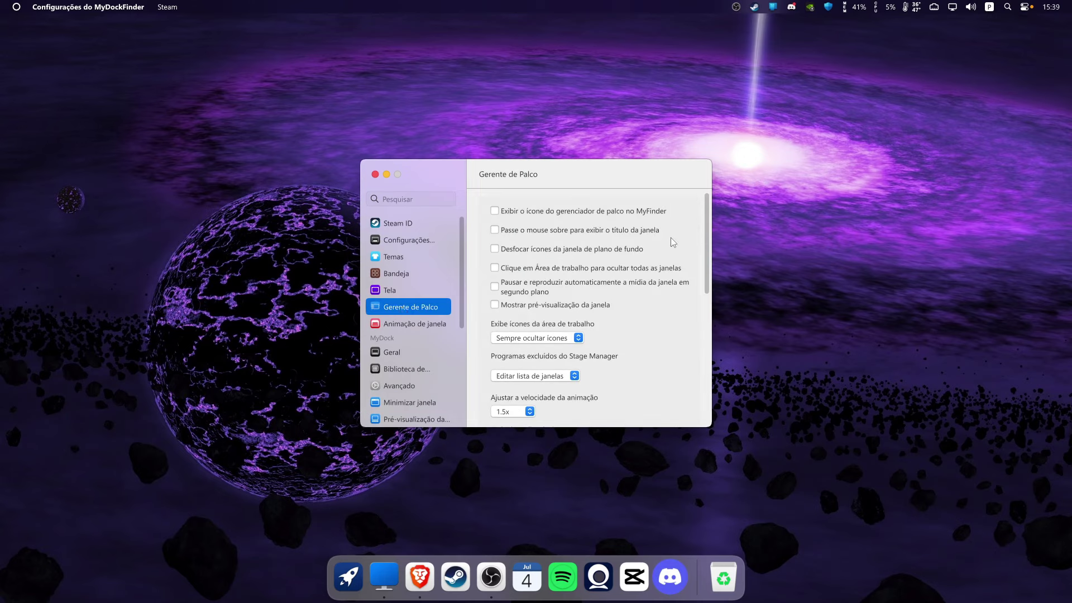
{"action": "scroll", "coordinate": [699, 339], "scroll_direction": "down", "scroll_amount": 5}
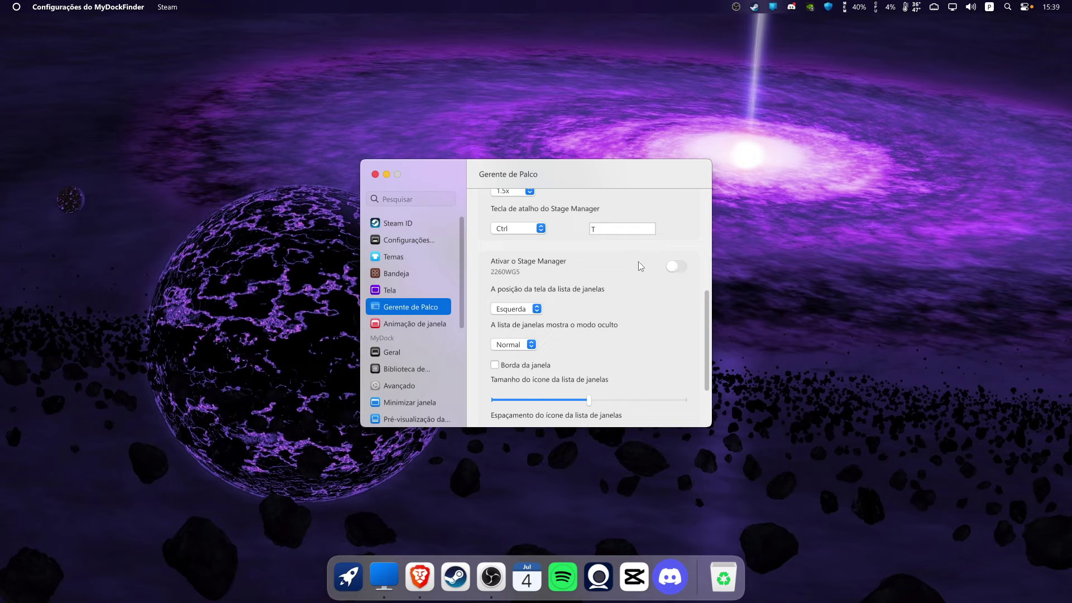
{"action": "left_click", "coordinate": [673, 267]}
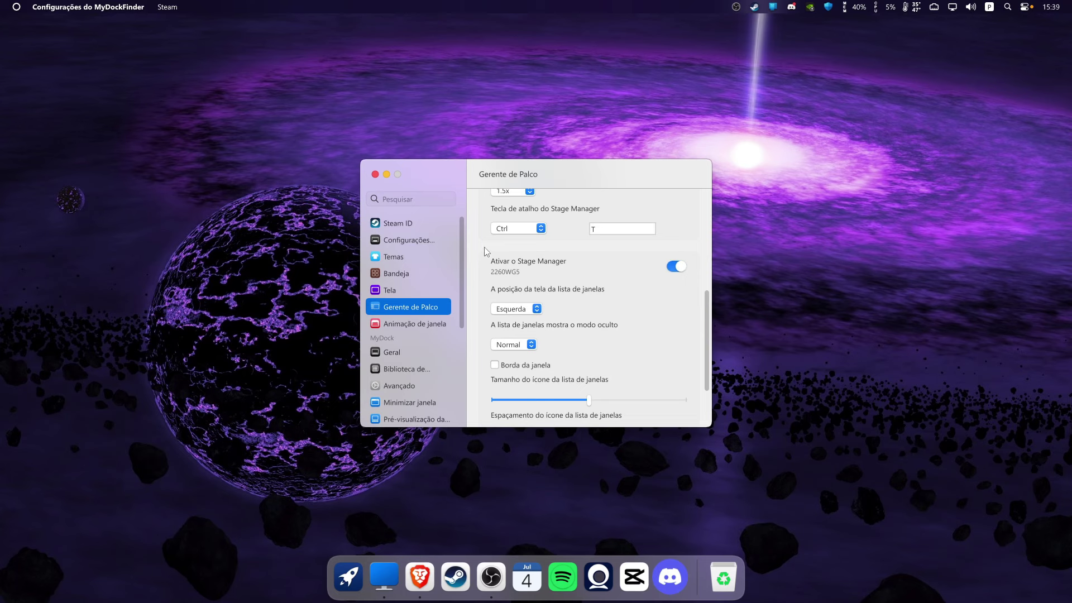
{"action": "left_click", "coordinate": [384, 573]}
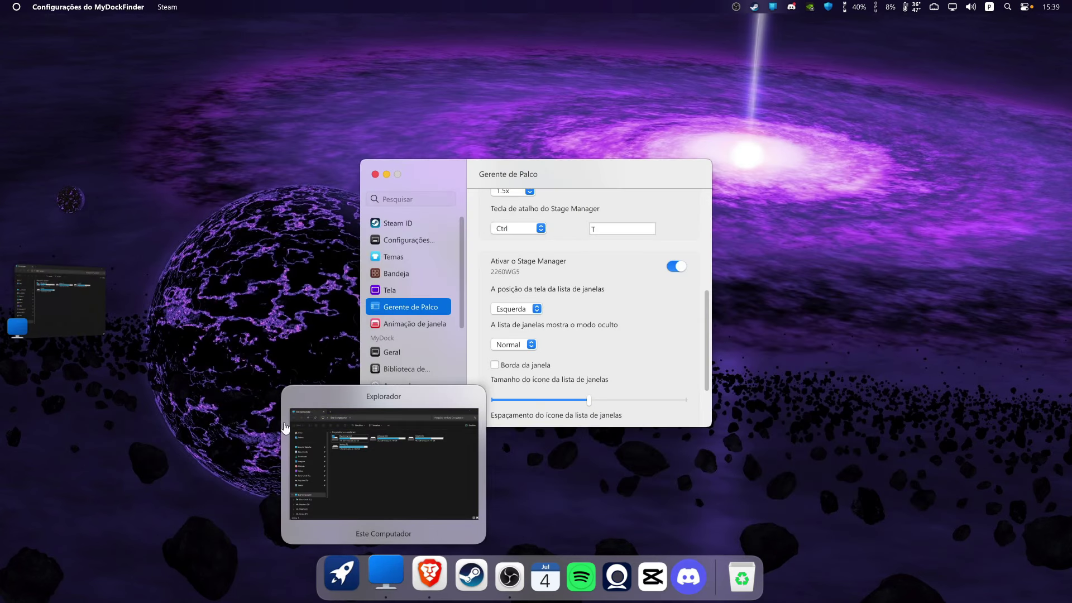
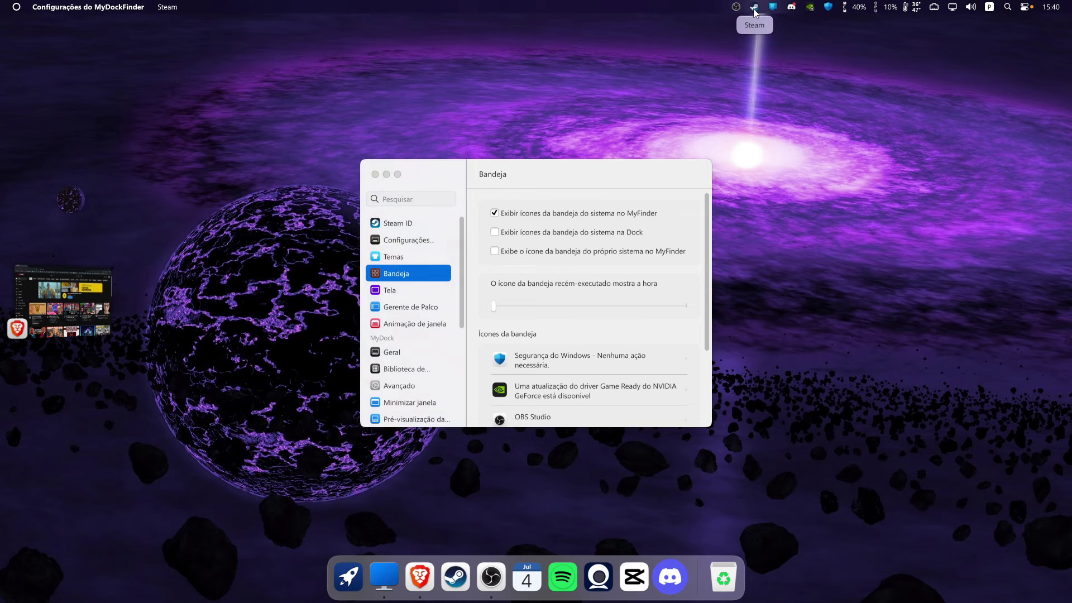
Review the options of the Steam tray icon and exit Steam.
{"action": "right_click", "coordinate": [753, 10]}
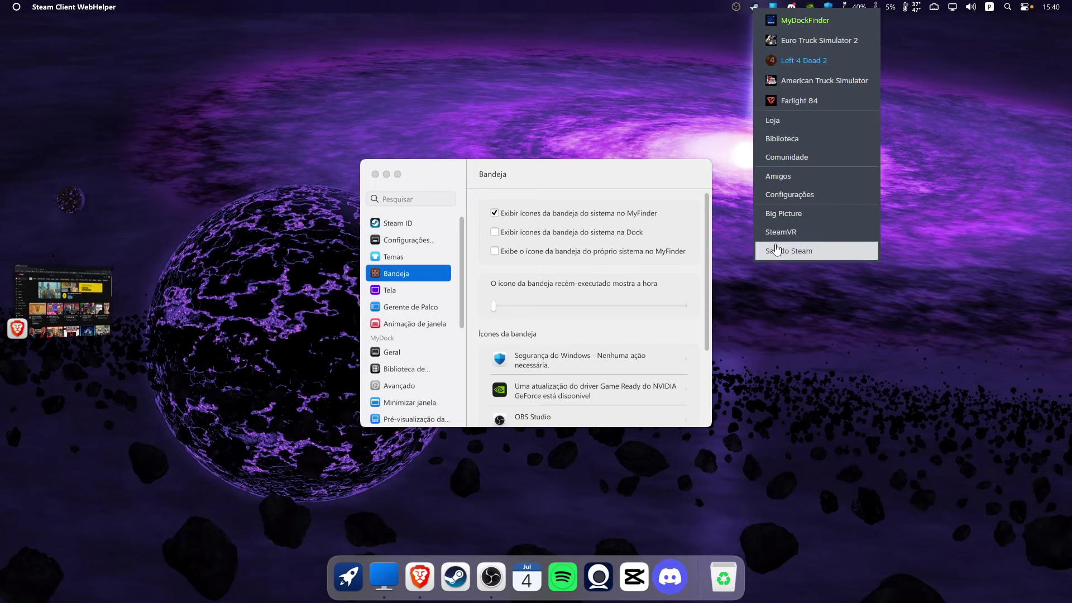
{"action": "left_click", "coordinate": [651, 84]}
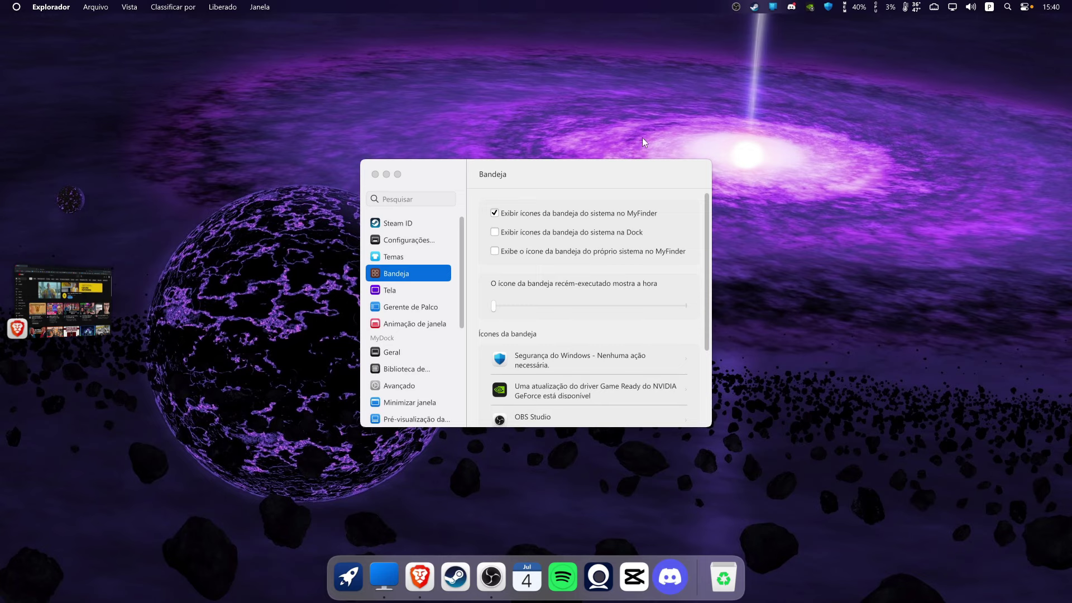
{"action": "left_click", "coordinate": [755, 9]}
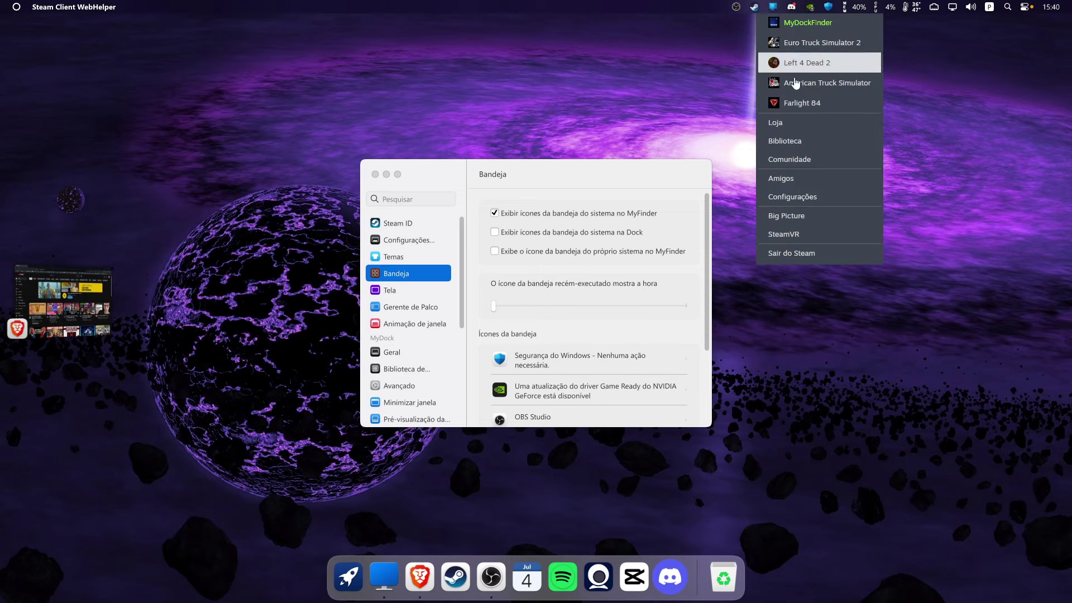
{"action": "left_click", "coordinate": [786, 256]}
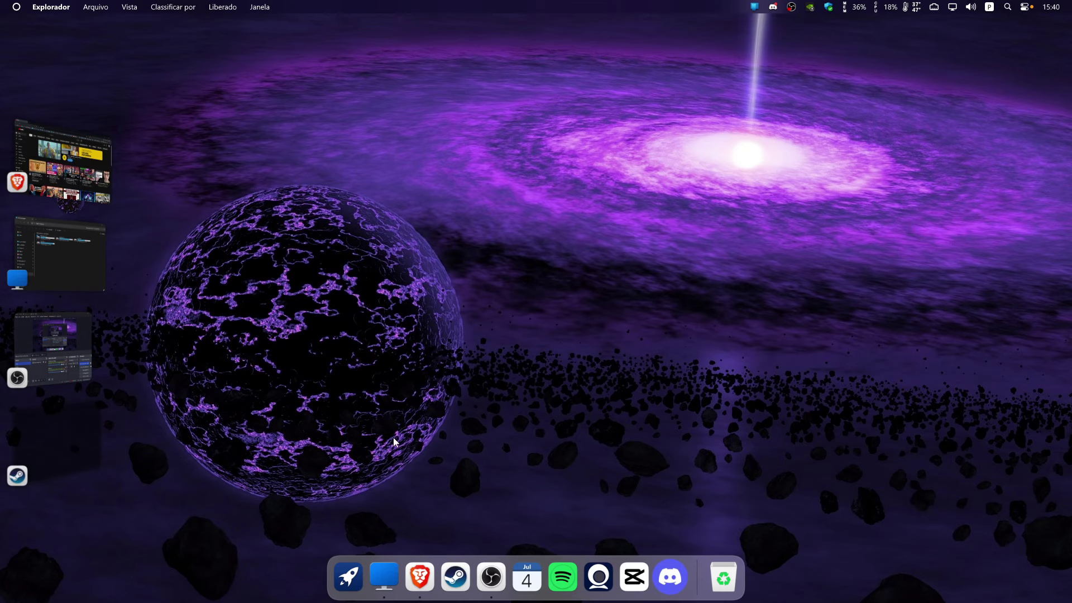
{"action": "key", "text": "super"}
{"action": "left_click", "coordinate": [511, 134]}
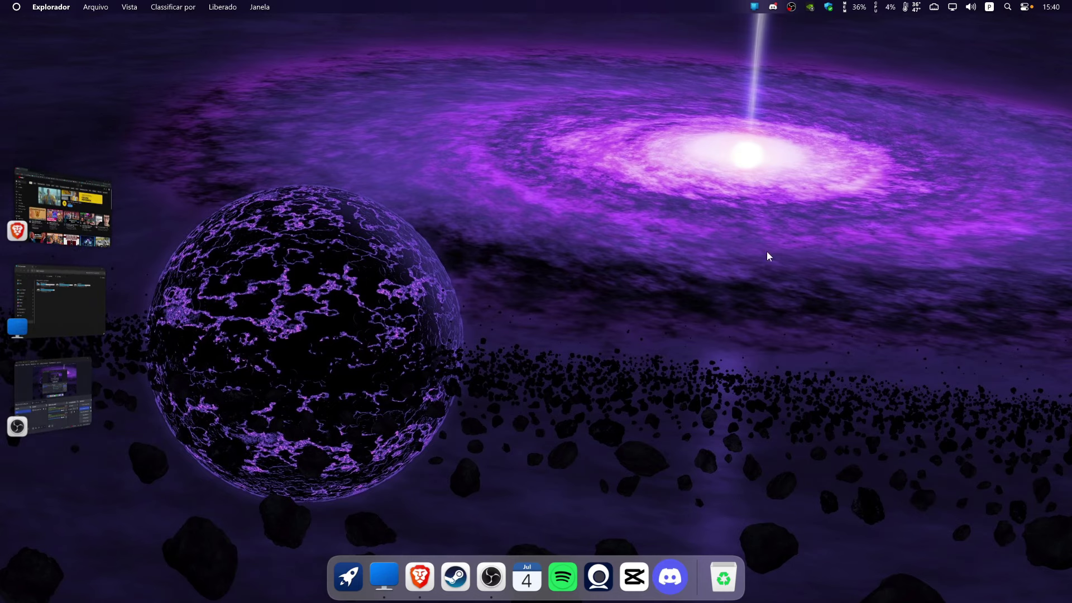
Try to raise the Brilho level in the control center, and acknowledge the monitor brightness warning.
{"action": "left_click", "coordinate": [1051, 7]}
{"action": "left_click", "coordinate": [1025, 8]}
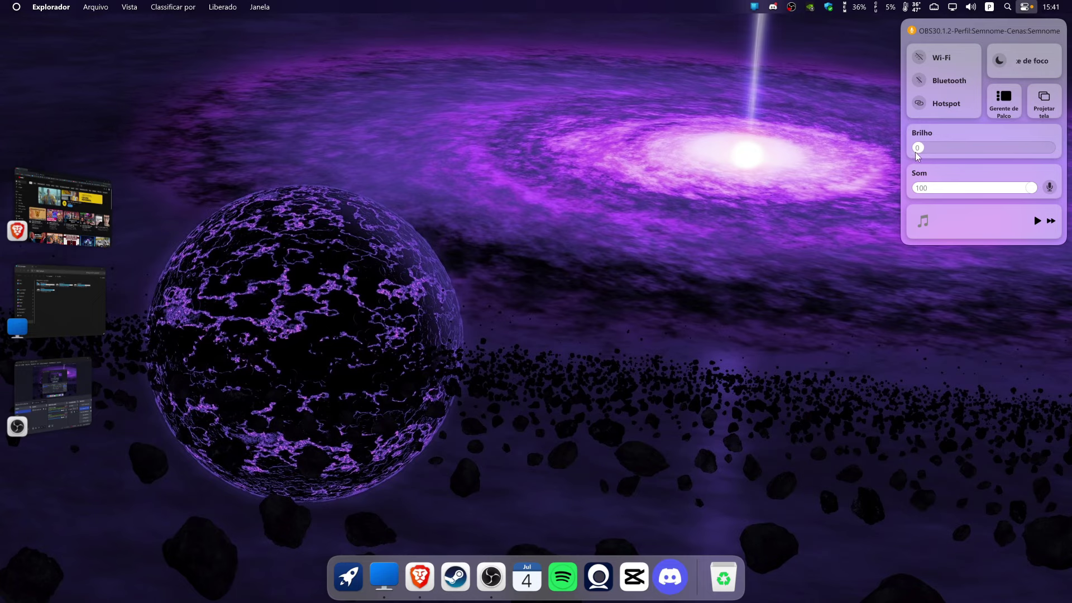
{"action": "left_click_drag", "start_coordinate": [918, 149], "coordinate": [959, 152]}
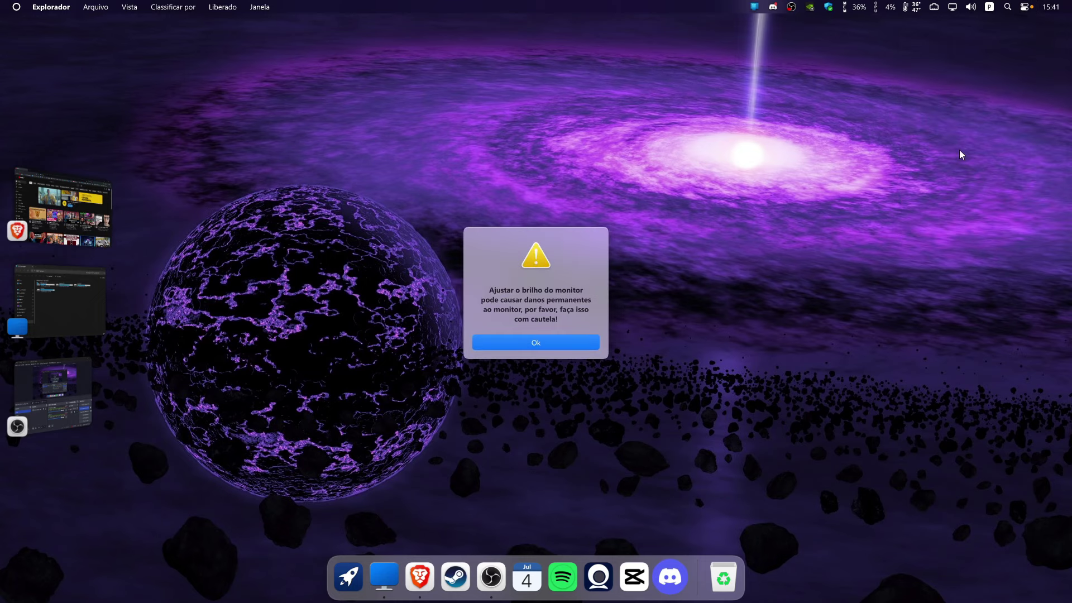
{"action": "left_click", "coordinate": [571, 343]}
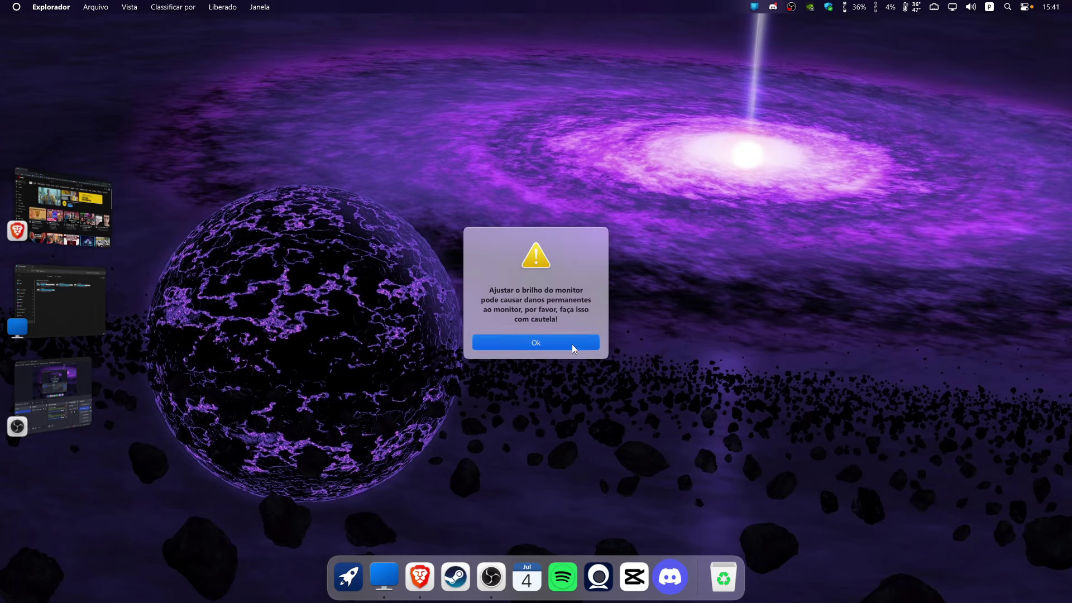
{"action": "left_click", "coordinate": [1007, 9]}
{"action": "left_click", "coordinate": [968, 106]}
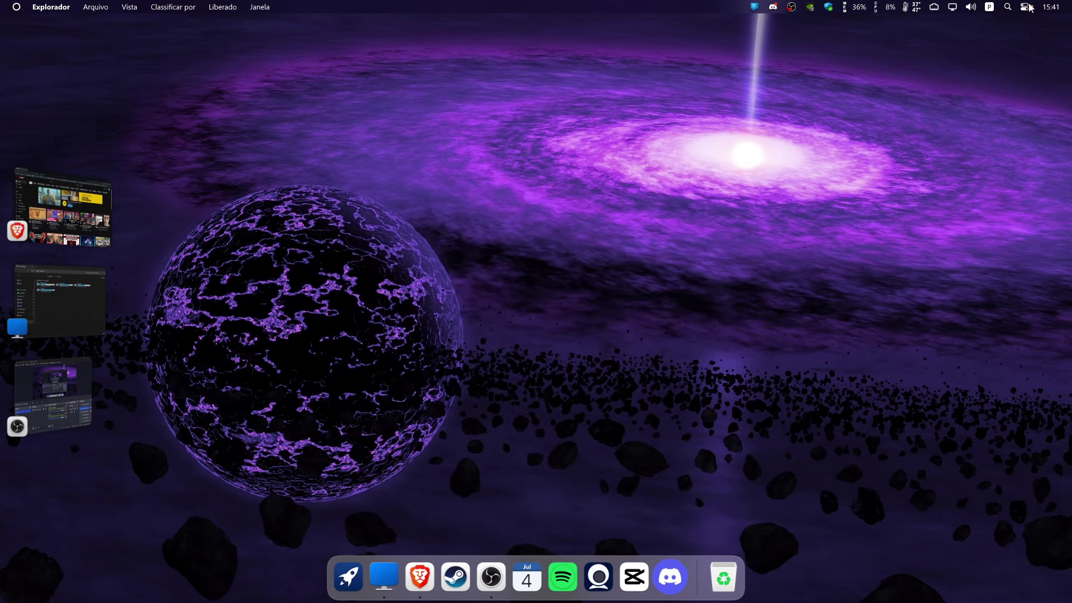
Show the sound options of the control center, review the Windows Som settings opened from Configurações de áudio, and close them.
{"action": "left_click", "coordinate": [1027, 8]}
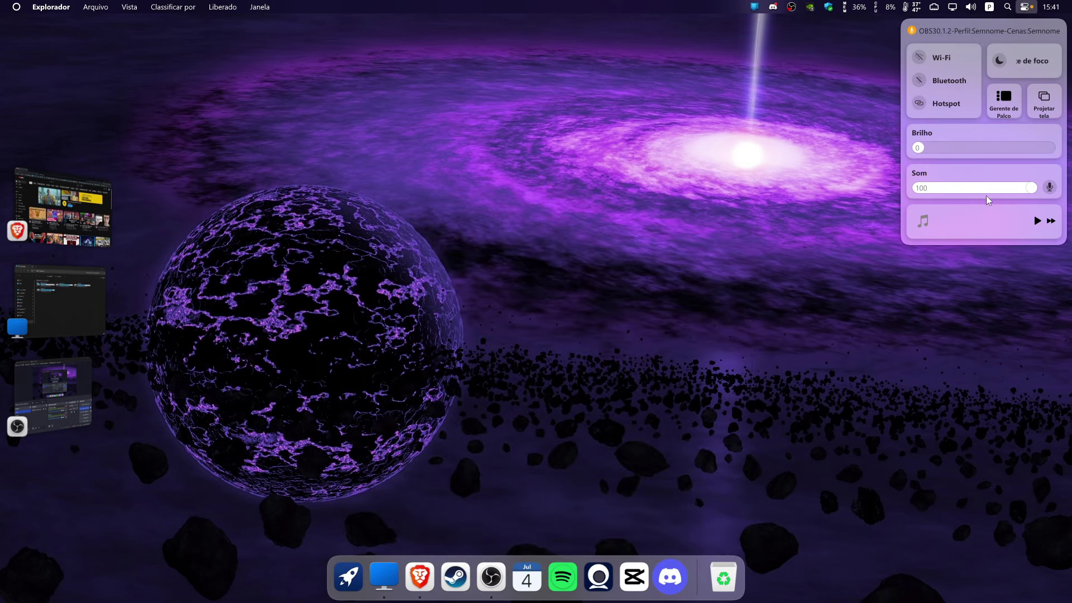
{"action": "left_click", "coordinate": [1050, 189]}
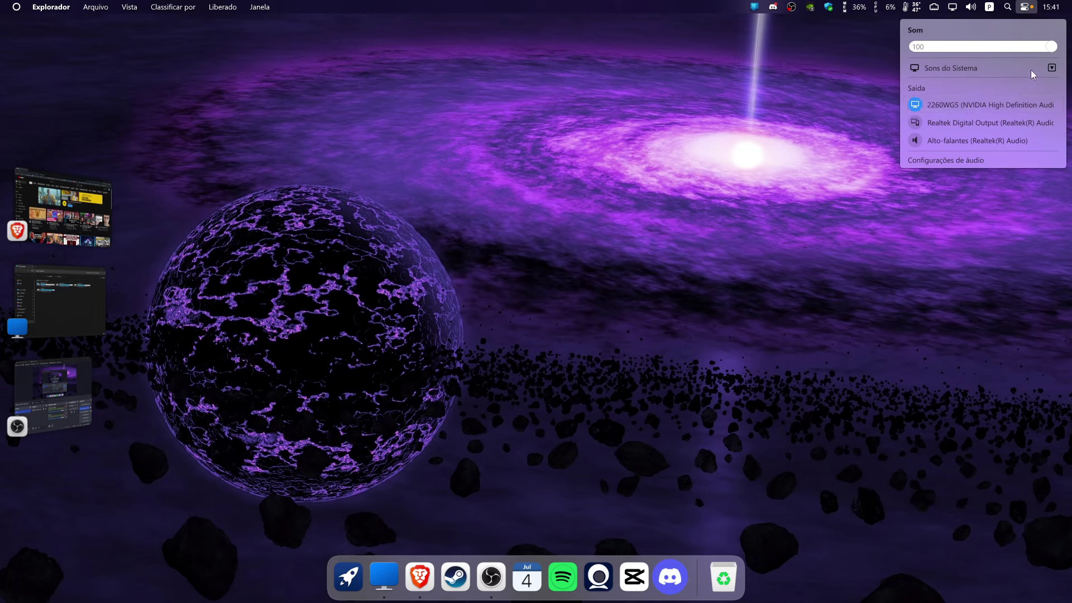
{"action": "left_click", "coordinate": [945, 160]}
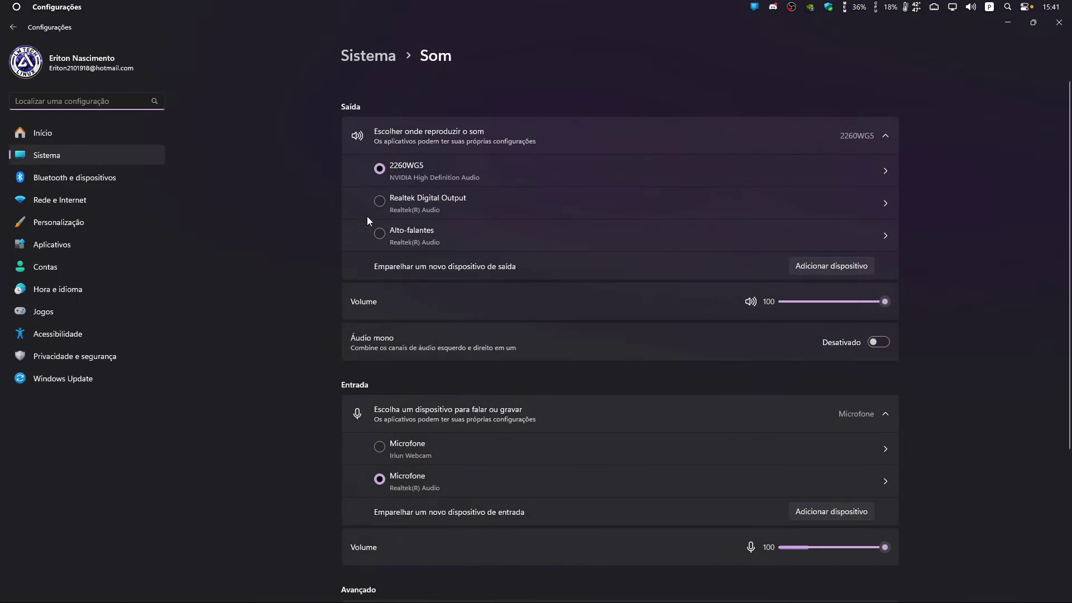
{"action": "scroll", "coordinate": [253, 527], "scroll_direction": "down", "scroll_amount": 4}
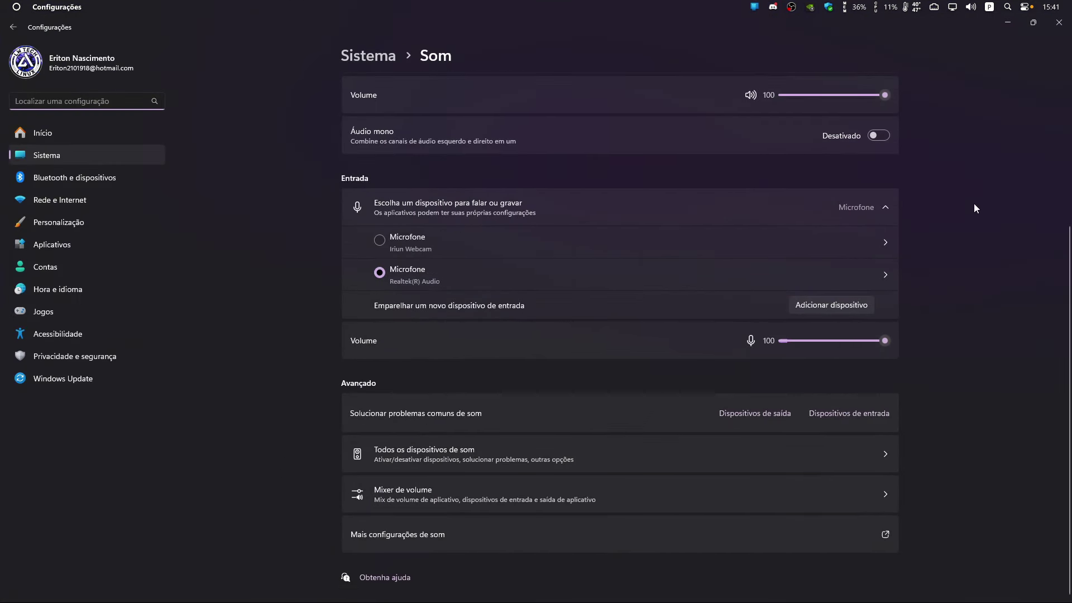
{"action": "left_click", "coordinate": [1060, 22]}
Reopen and dismiss the control center, and show the CPU usage, processes and cores.
{"action": "left_click", "coordinate": [1026, 7]}
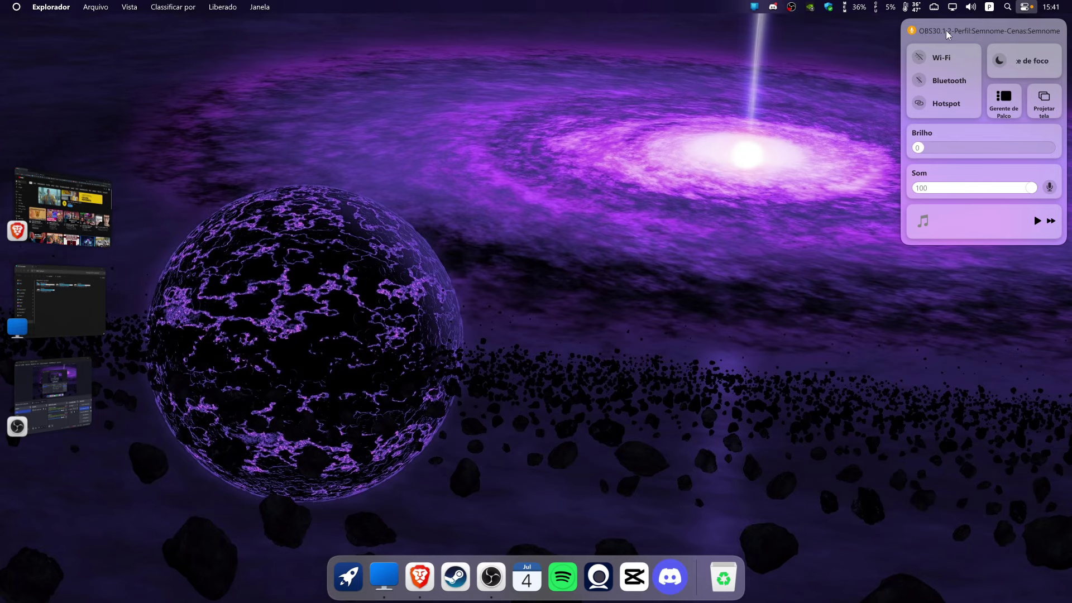
{"action": "left_click", "coordinate": [811, 102]}
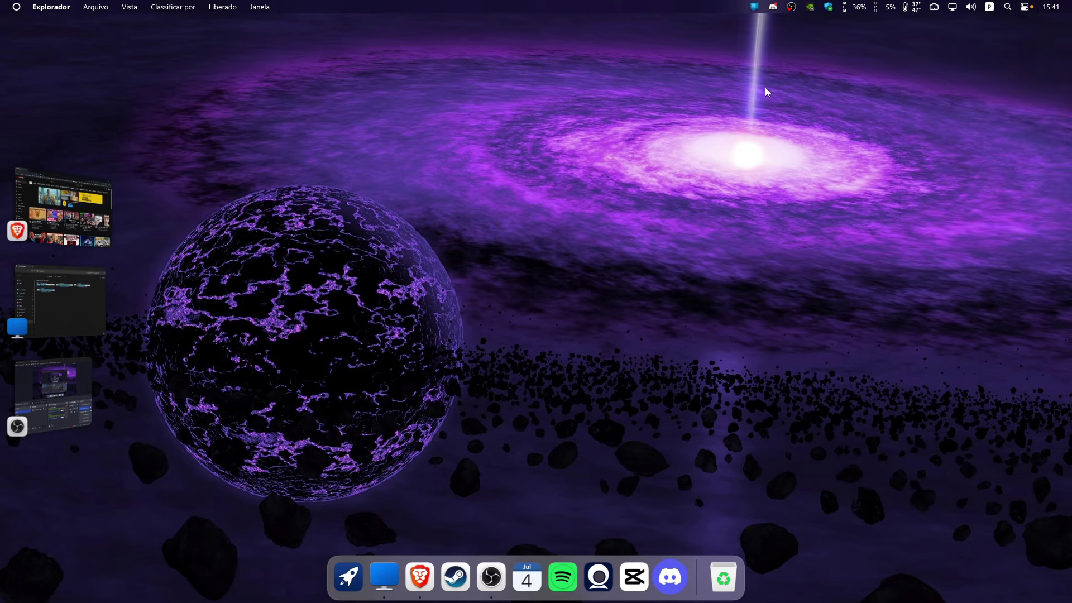
{"action": "left_click", "coordinate": [888, 9]}
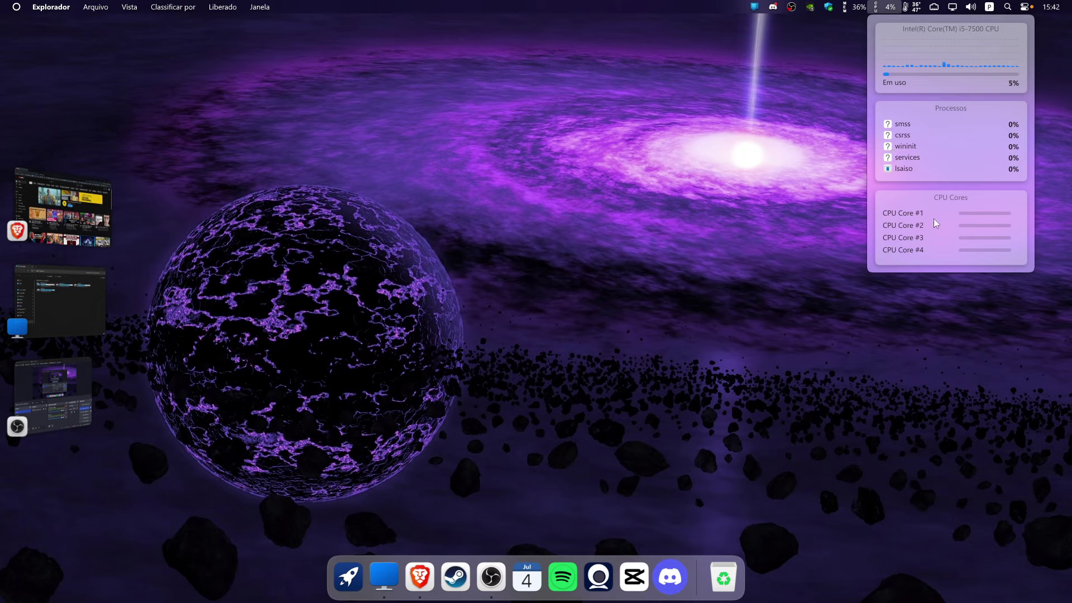
Dismiss the CPU usage details, show the CPU and GPU temperature readings, and dismiss them.
{"action": "left_click", "coordinate": [823, 146]}
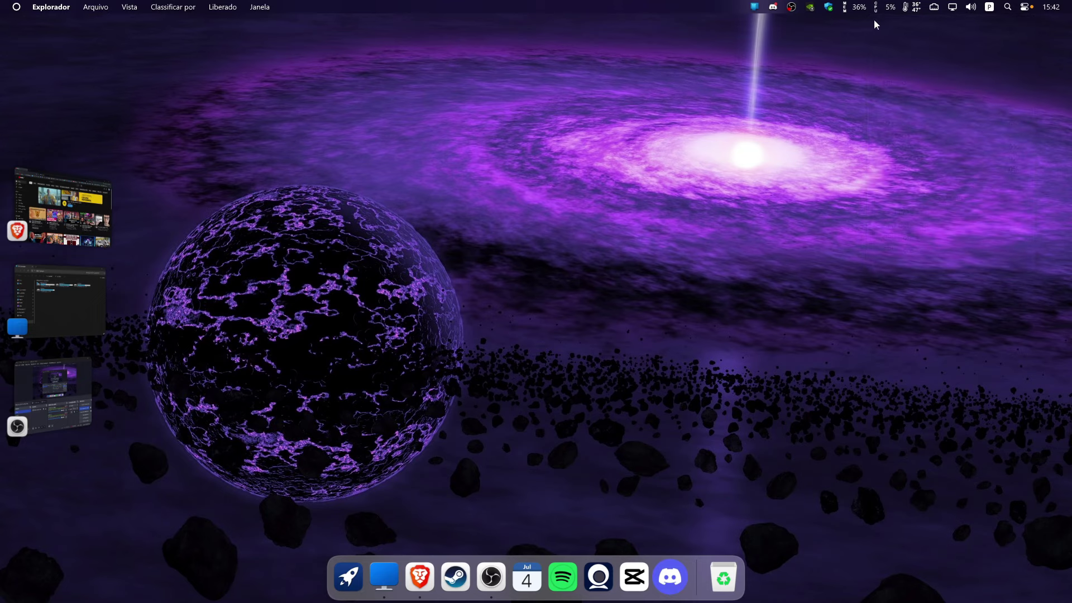
{"action": "left_click", "coordinate": [857, 11]}
{"action": "mouse_move", "coordinate": [911, 10]}
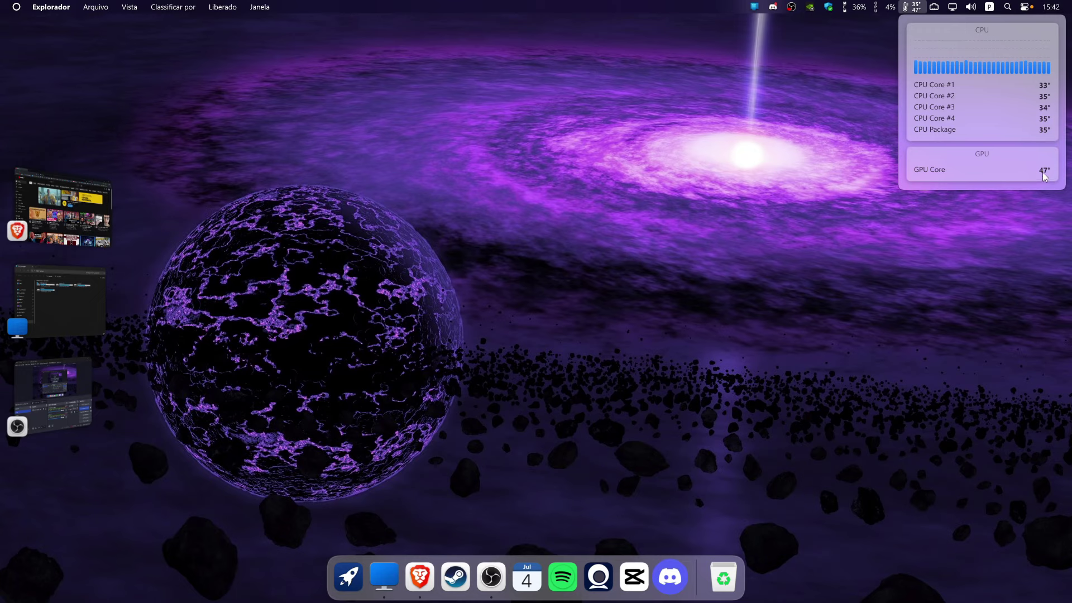
{"action": "left_click", "coordinate": [736, 246]}
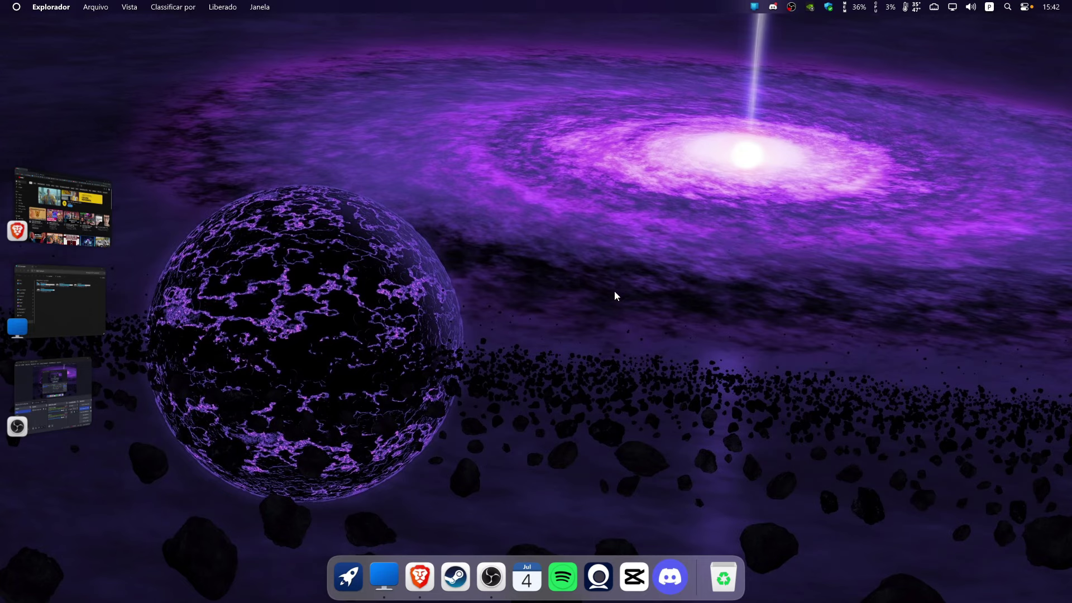
Show the NVIDIA performance overlay, compare it with the menu bar's temperature readings, and hide the overlay.
{"action": "key", "text": "alt+r"}
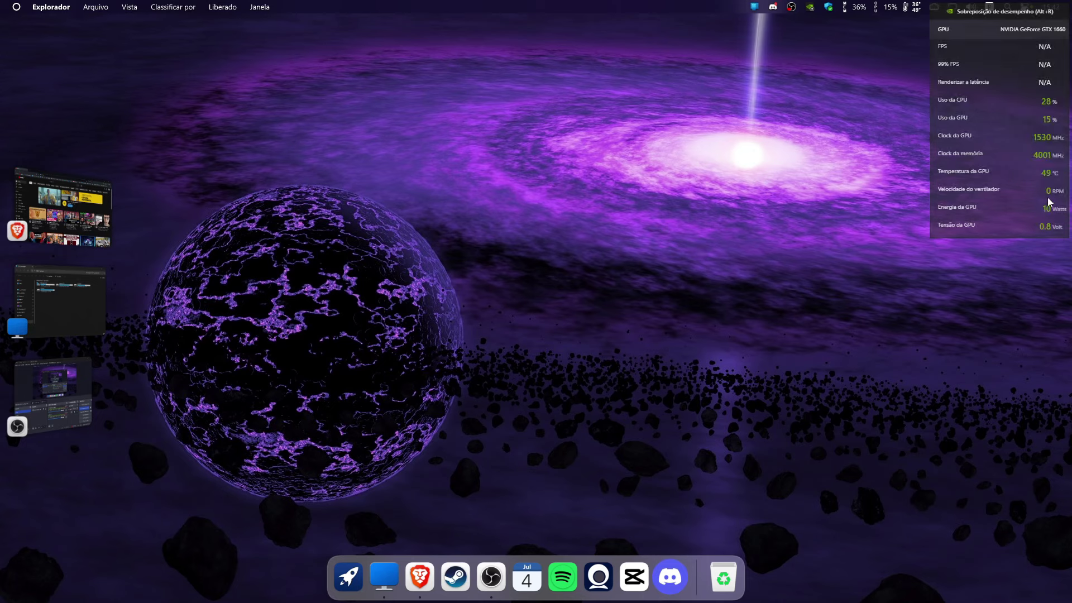
{"action": "left_click", "coordinate": [910, 6]}
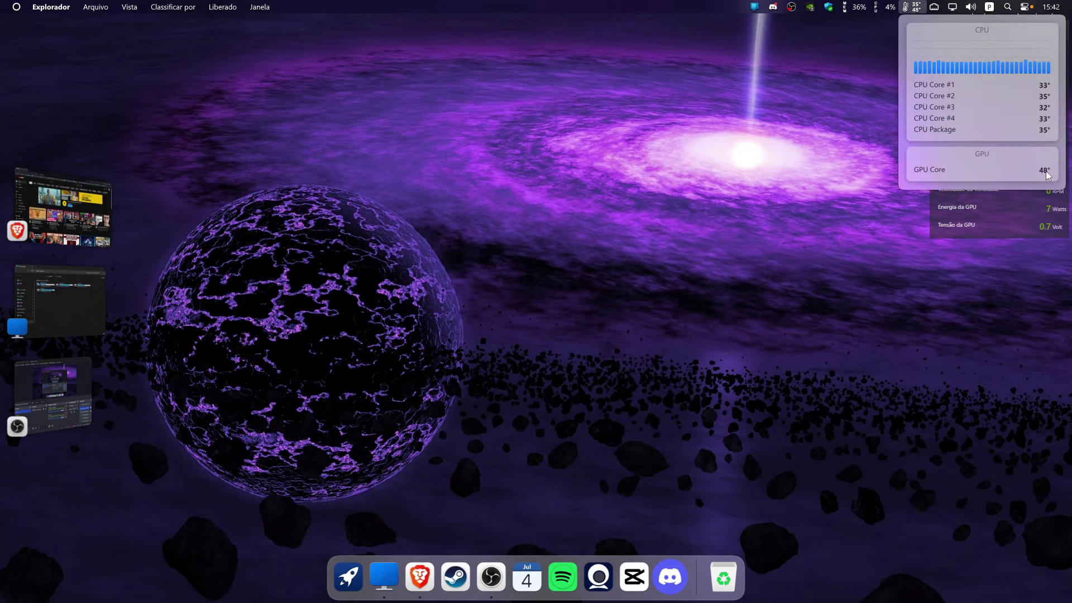
{"action": "left_click", "coordinate": [877, 330]}
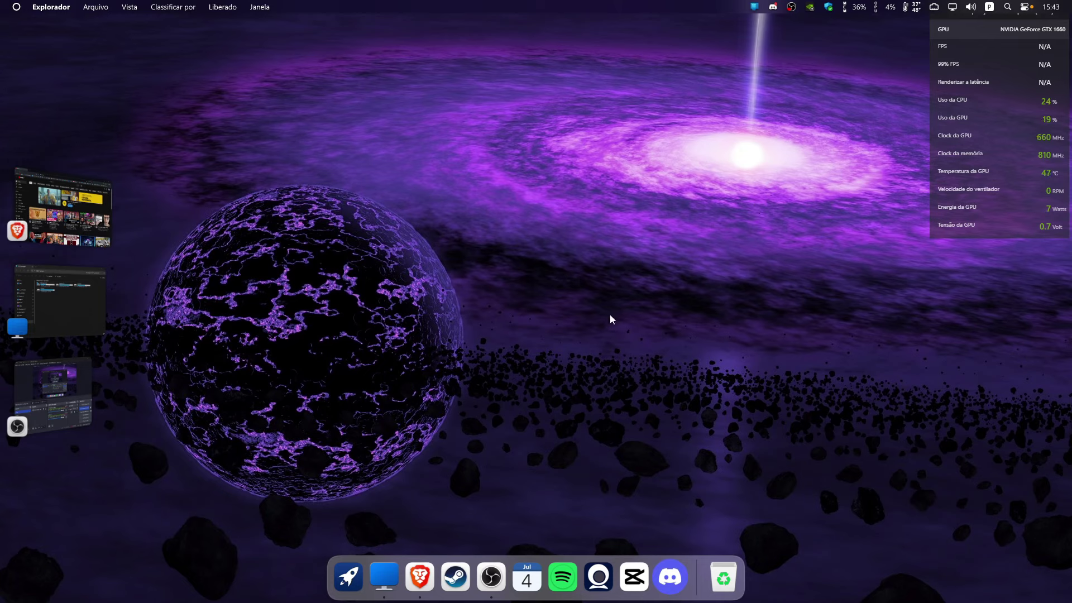
{"action": "key", "text": "alt+r"}
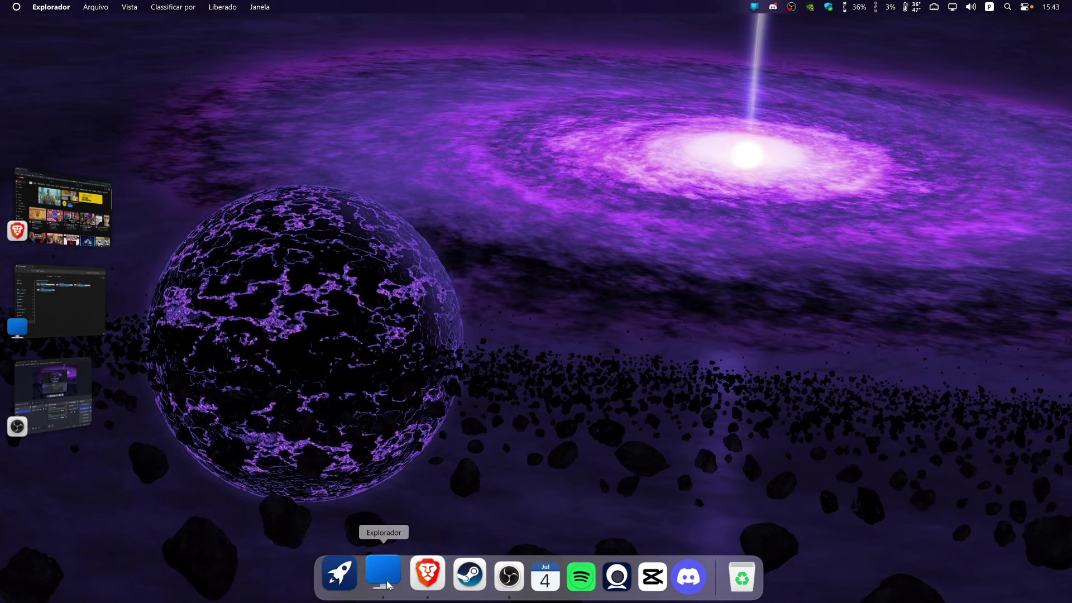
Restore and minimize the Este Computador window through its dock preview, and restore and minimize the Brave window twice from the dock.
{"action": "mouse_move", "coordinate": [387, 580]}
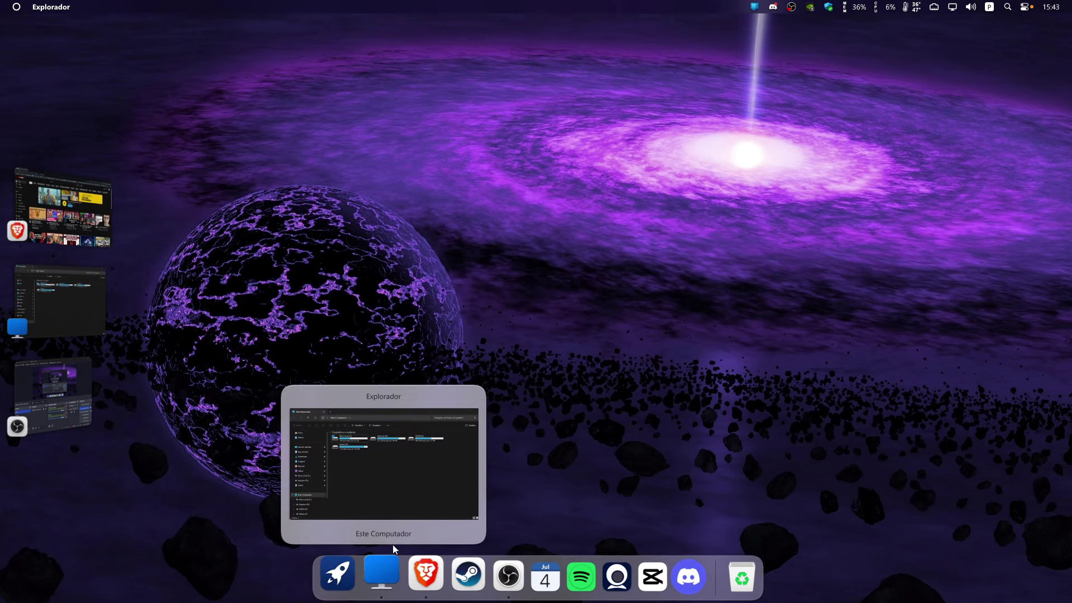
{"action": "left_click", "coordinate": [383, 490]}
{"action": "left_click", "coordinate": [848, 113]}
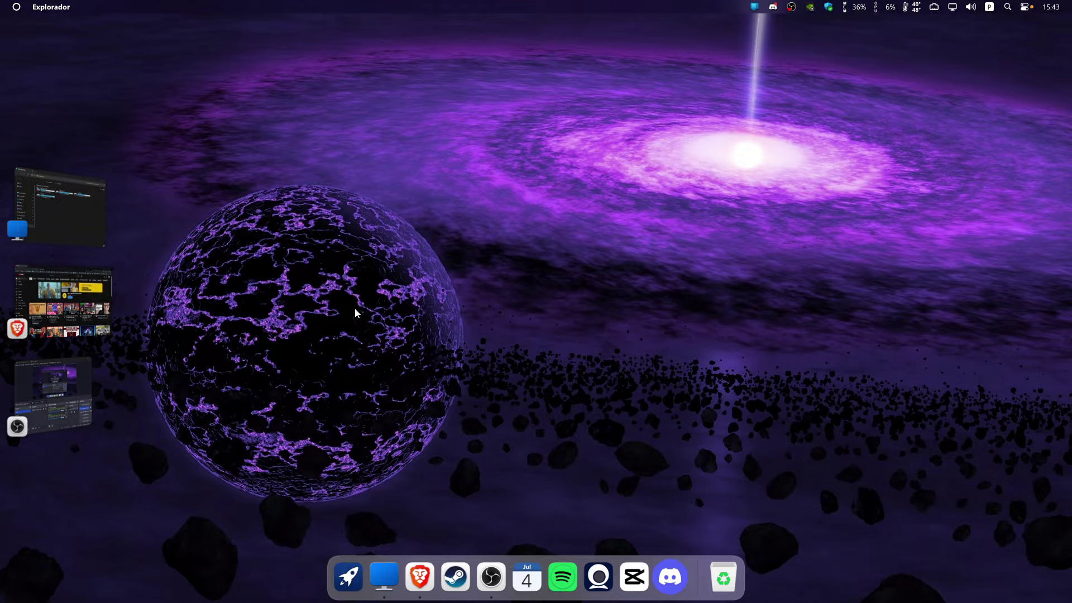
{"action": "left_click", "coordinate": [419, 578]}
{"action": "left_click", "coordinate": [417, 582]}
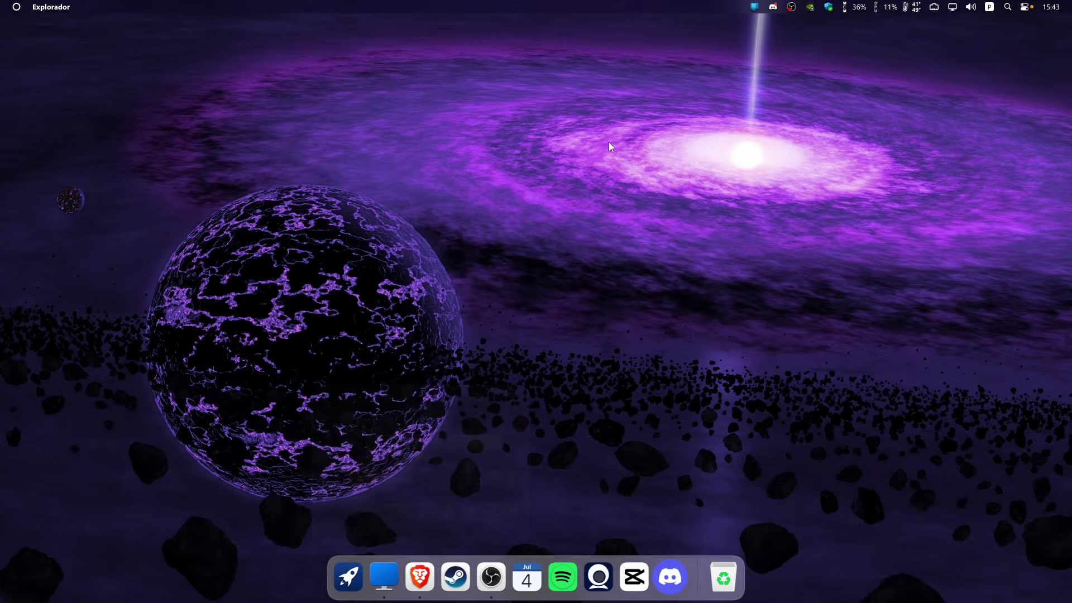
{"action": "left_click", "coordinate": [418, 582]}
{"action": "left_click", "coordinate": [417, 582]}
Restore and minimize the Explorador window and the Brave window from their dock icons.
{"action": "left_click", "coordinate": [385, 577]}
{"action": "left_click", "coordinate": [390, 580]}
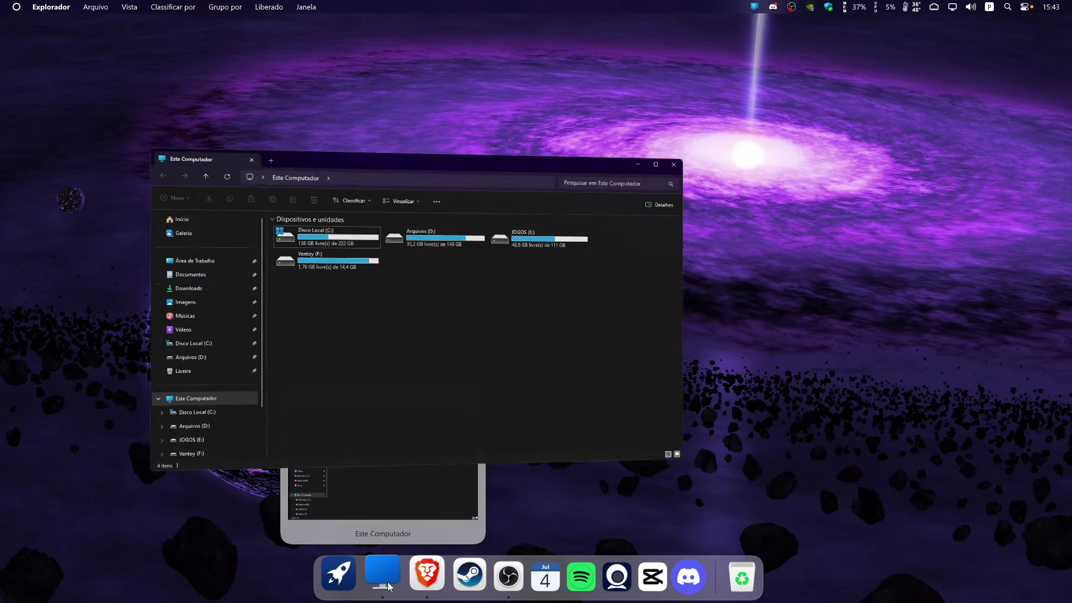
{"action": "left_click", "coordinate": [426, 575]}
{"action": "left_click", "coordinate": [426, 575]}
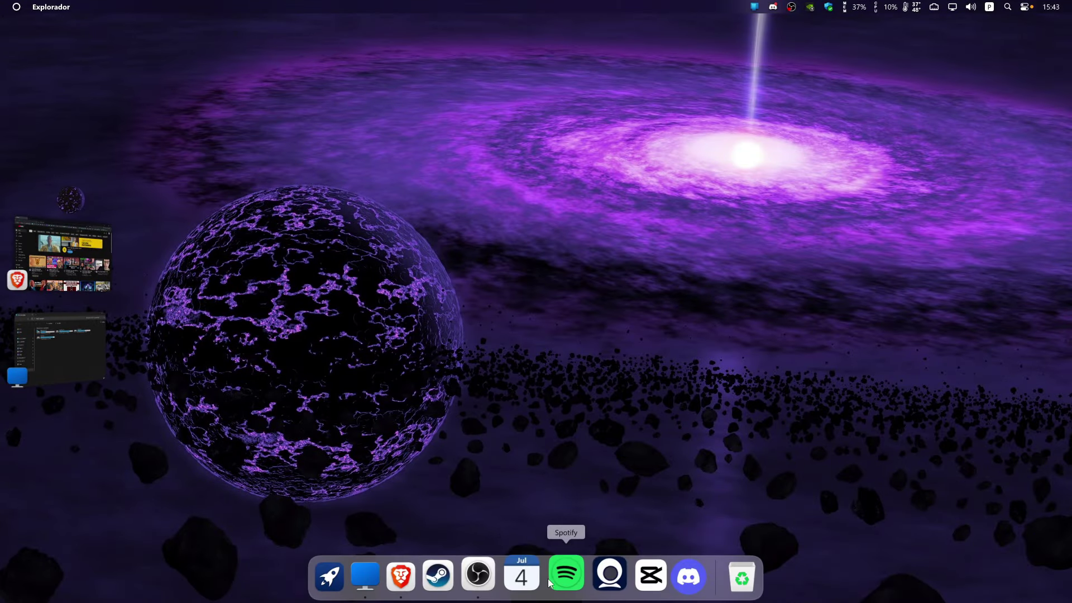
Restore and minimize OBS Studio from the dock, and the Este Computador window from its Stage Manager thumbnail.
{"action": "left_click", "coordinate": [500, 585]}
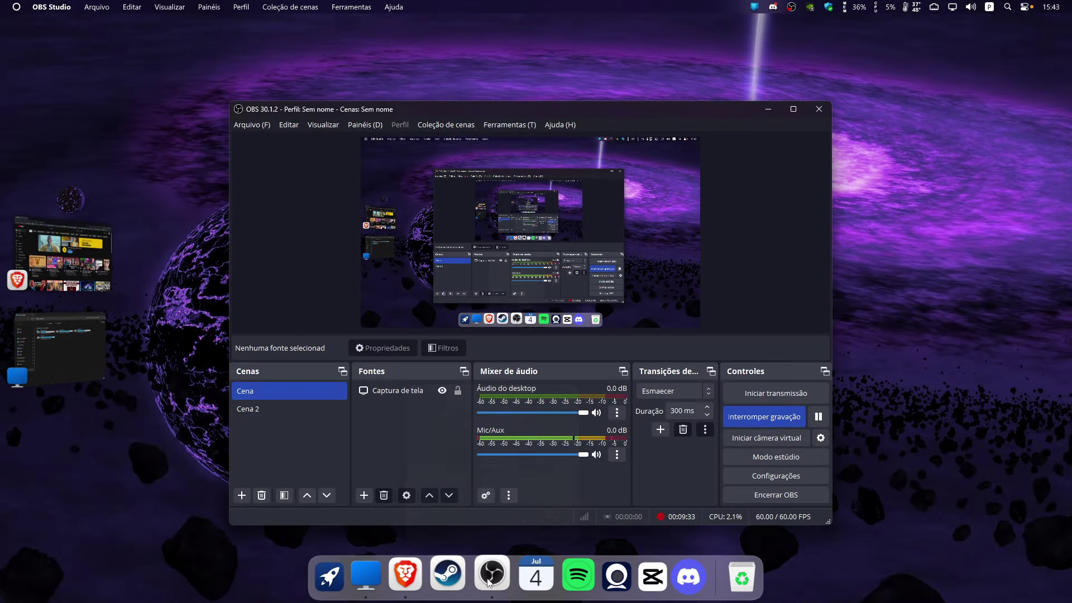
{"action": "left_click", "coordinate": [488, 582]}
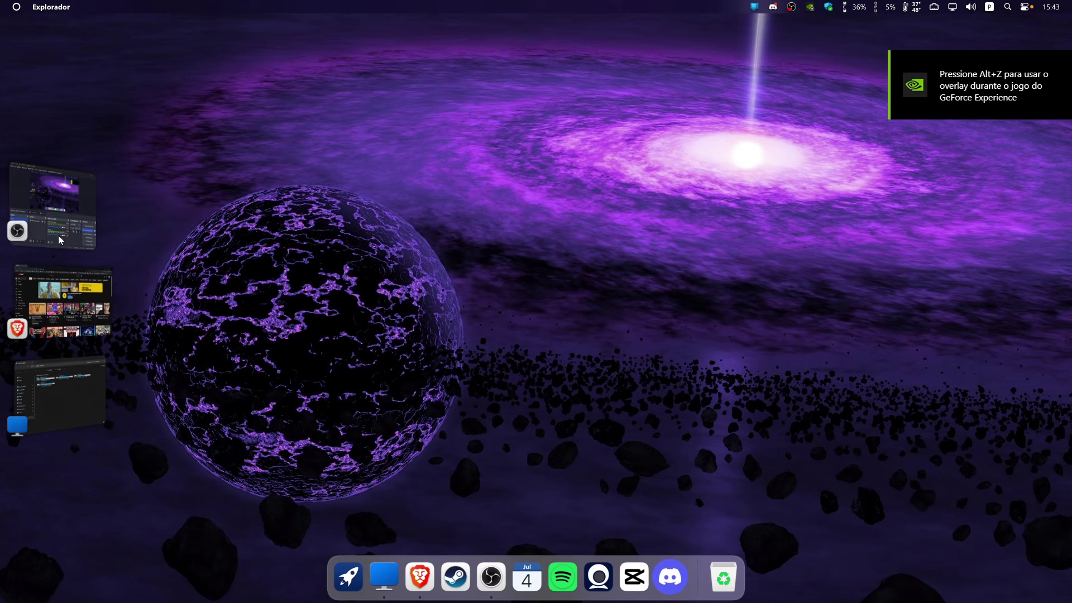
{"action": "left_click", "coordinate": [84, 394]}
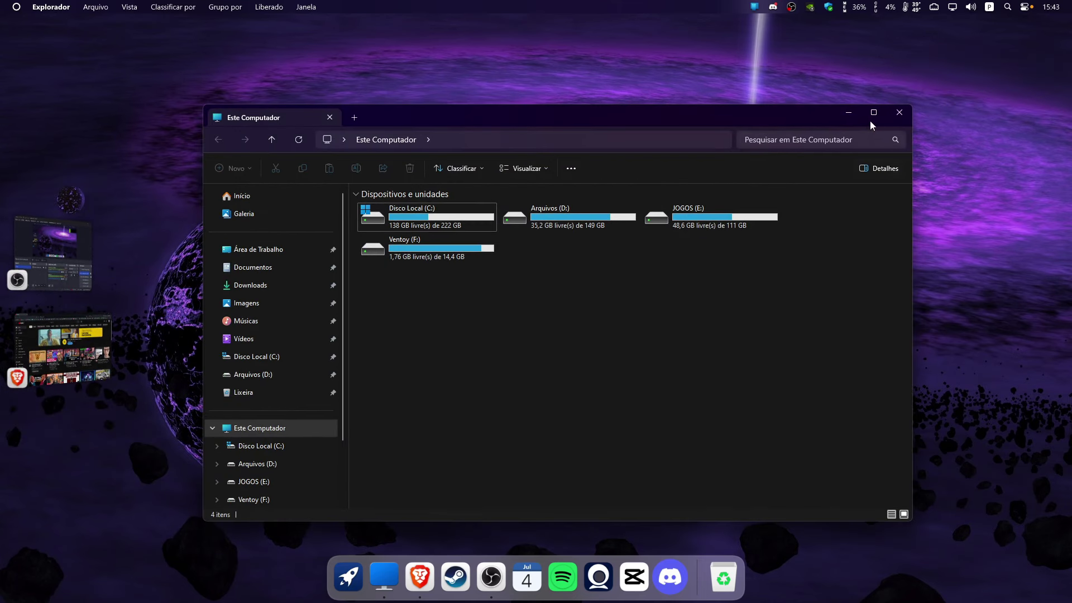
{"action": "left_click", "coordinate": [851, 113]}
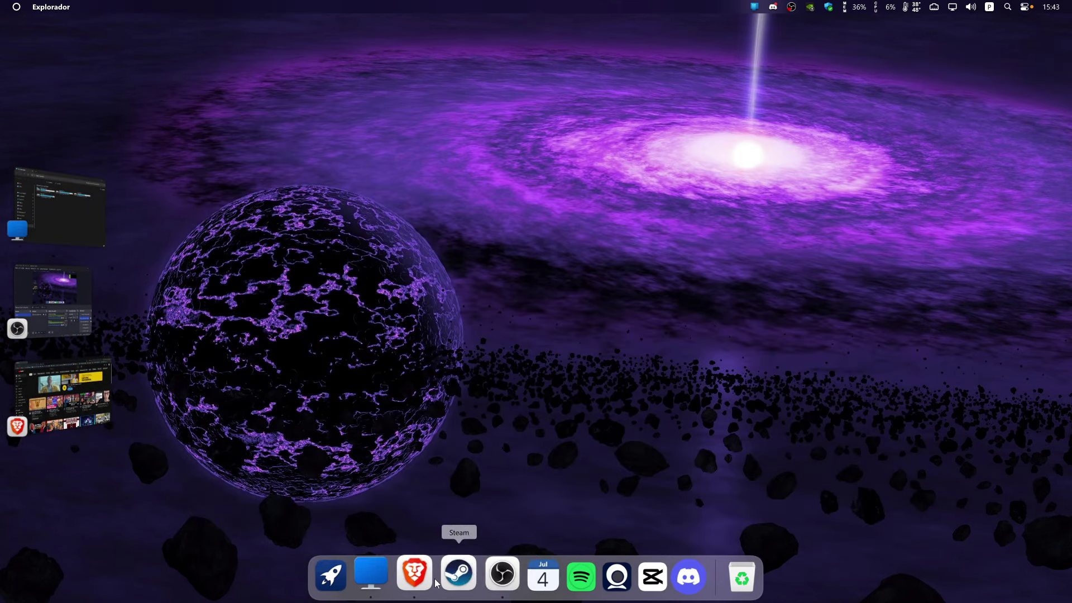
Launch HWMonitor from the application library and look through its sensor list down to the drives.
{"action": "left_click", "coordinate": [349, 575]}
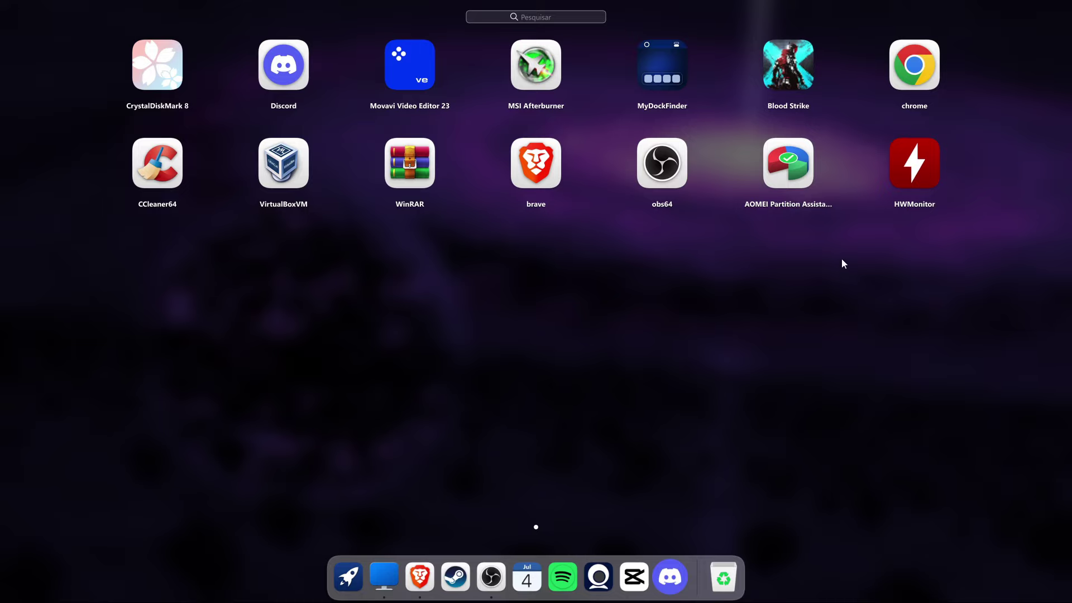
{"action": "left_click", "coordinate": [900, 182]}
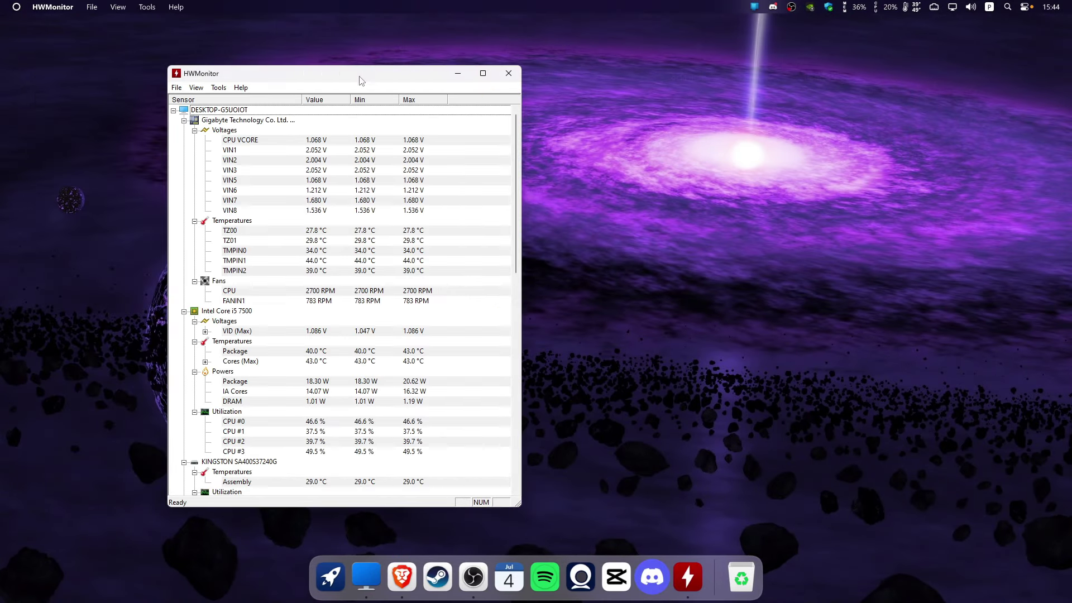
{"action": "scroll", "coordinate": [335, 252], "scroll_direction": "down", "scroll_amount": 10}
Move the HWMonitor window toward the Stage Manager thumbnail area and back to the middle of the desktop, and minimize it.
{"action": "left_click_drag", "start_coordinate": [335, 79], "coordinate": [249, 81]}
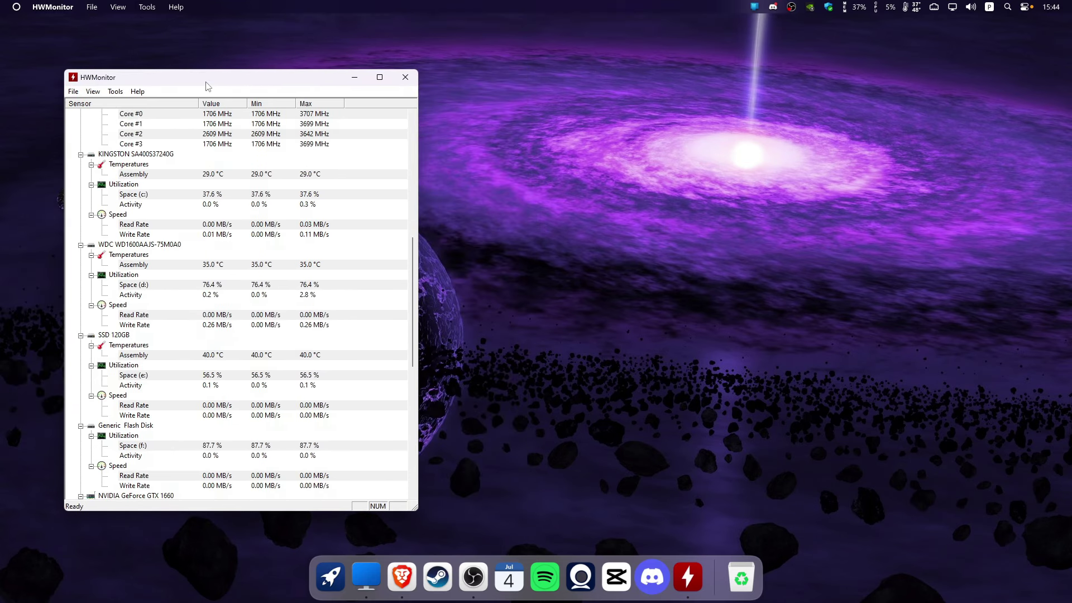
{"action": "left_click_drag", "start_coordinate": [207, 85], "coordinate": [495, 97]}
{"action": "mouse_move", "coordinate": [33, 288]}
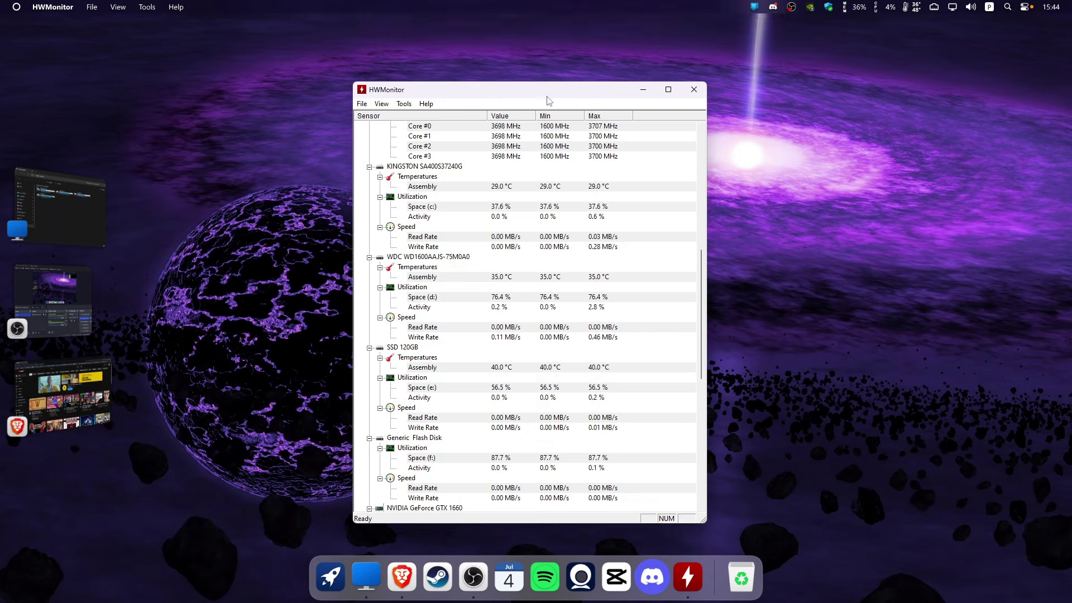
{"action": "mouse_move", "coordinate": [547, 98]}
{"action": "left_mouse_down"}
{"action": "mouse_move", "coordinate": [587, 88]}
{"action": "mouse_move", "coordinate": [588, 18]}
{"action": "mouse_move", "coordinate": [425, 42]}
{"action": "mouse_move", "coordinate": [732, 46]}
{"action": "mouse_move", "coordinate": [403, 46]}
{"action": "mouse_move", "coordinate": [647, 58]}
{"action": "mouse_move", "coordinate": [539, 77]}
{"action": "mouse_move", "coordinate": [570, 113]}
{"action": "mouse_move", "coordinate": [561, 111]}
{"action": "left_mouse_up"}
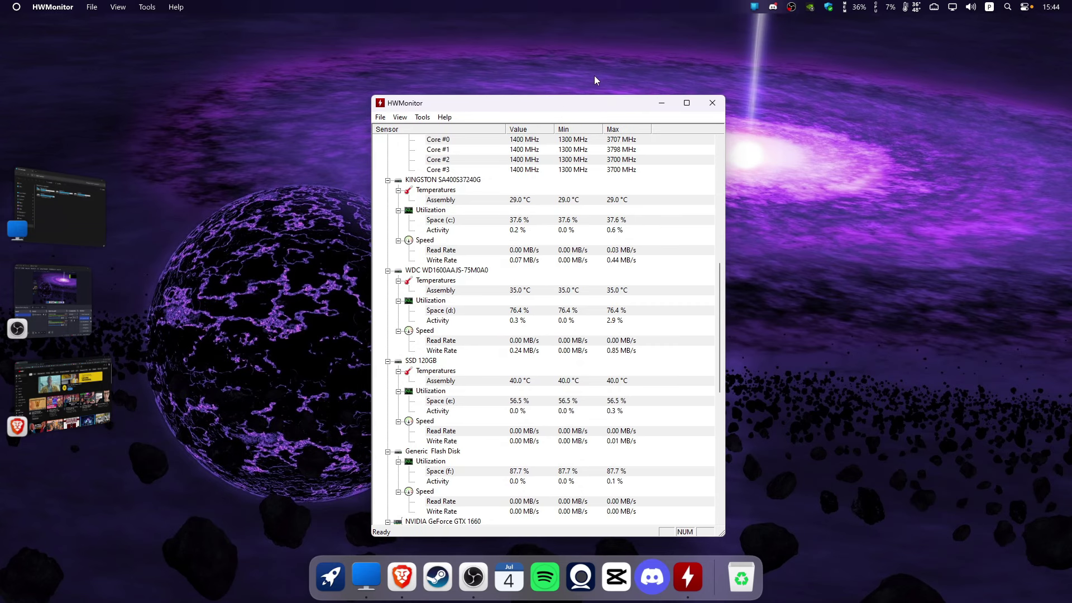
{"action": "left_click", "coordinate": [635, 94]}
{"action": "left_click", "coordinate": [661, 103]}
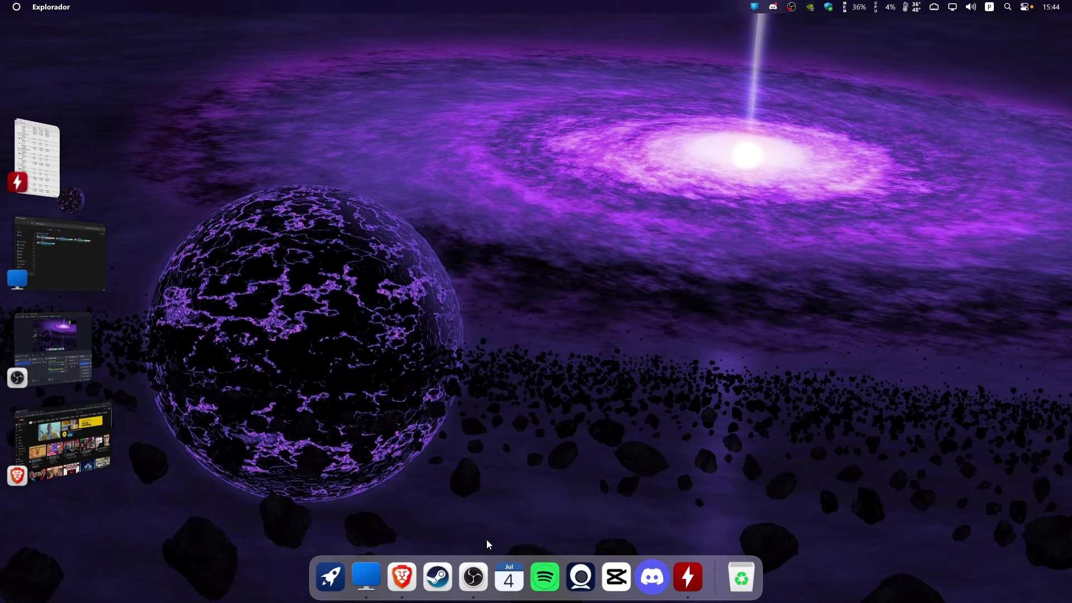
Restore the Este Computador window from the dock, maximize it, and return it to its windowed size.
{"action": "left_click", "coordinate": [362, 579]}
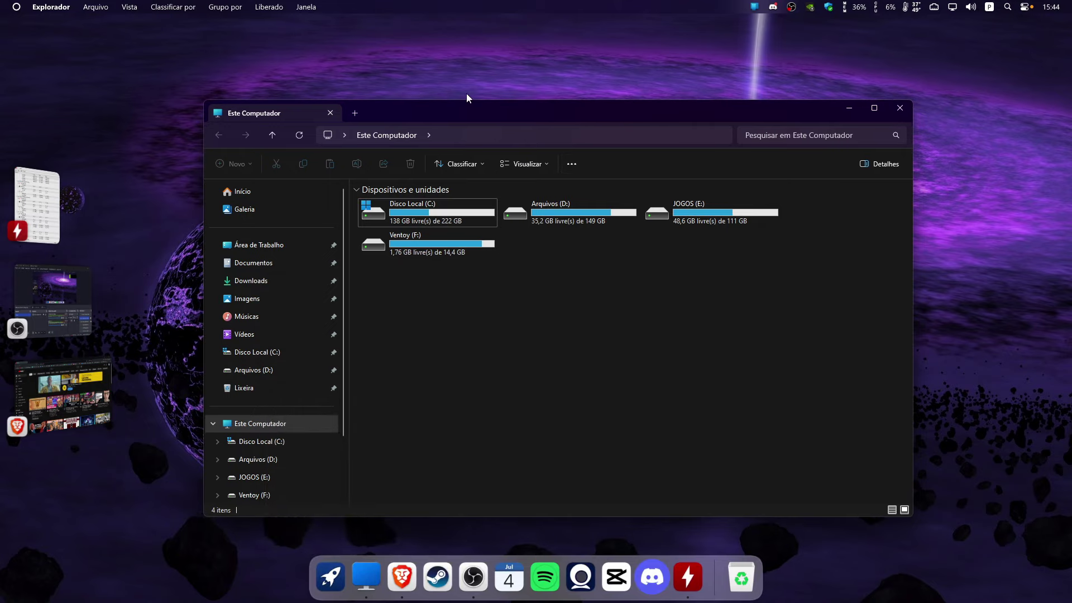
{"action": "left_click", "coordinate": [875, 109]}
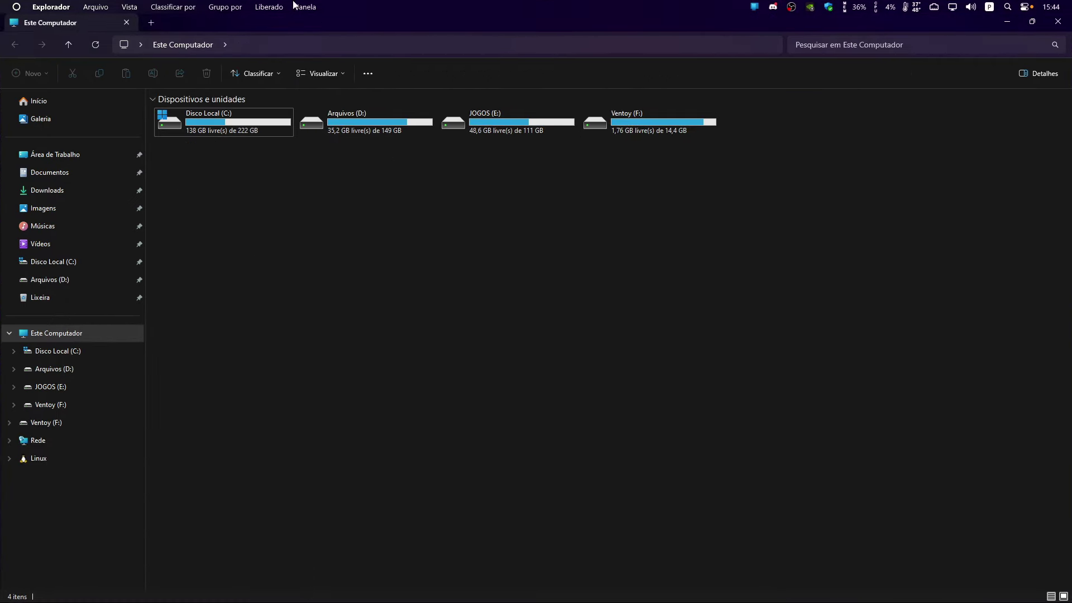
{"action": "left_click", "coordinate": [1033, 22]}
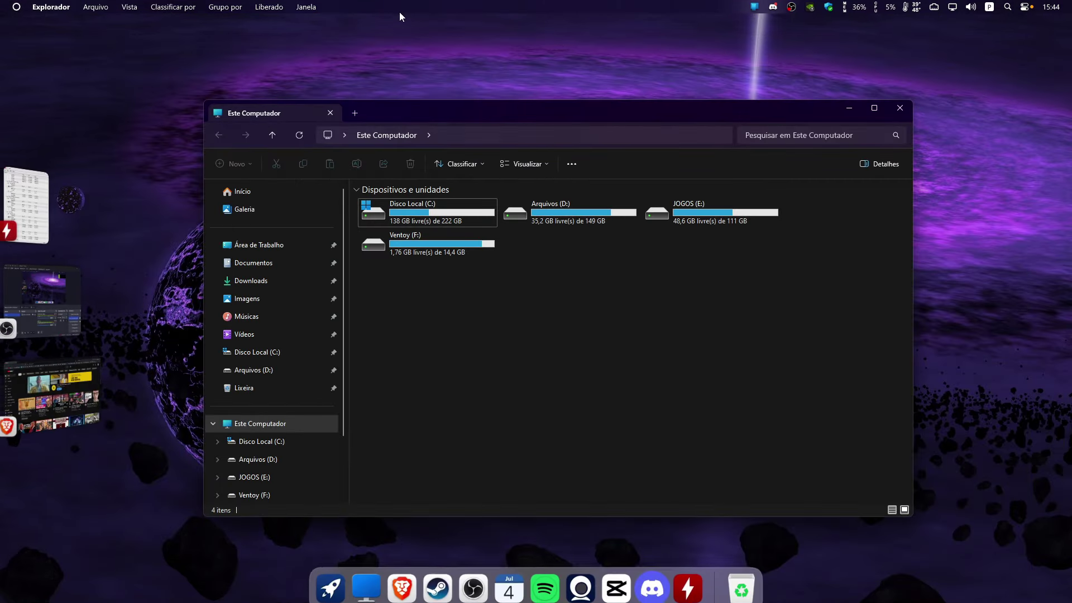
Review the Janela, Liberado, Classificar por, Vista and Arquivo menus of the file explorer.
{"action": "left_click", "coordinate": [306, 8]}
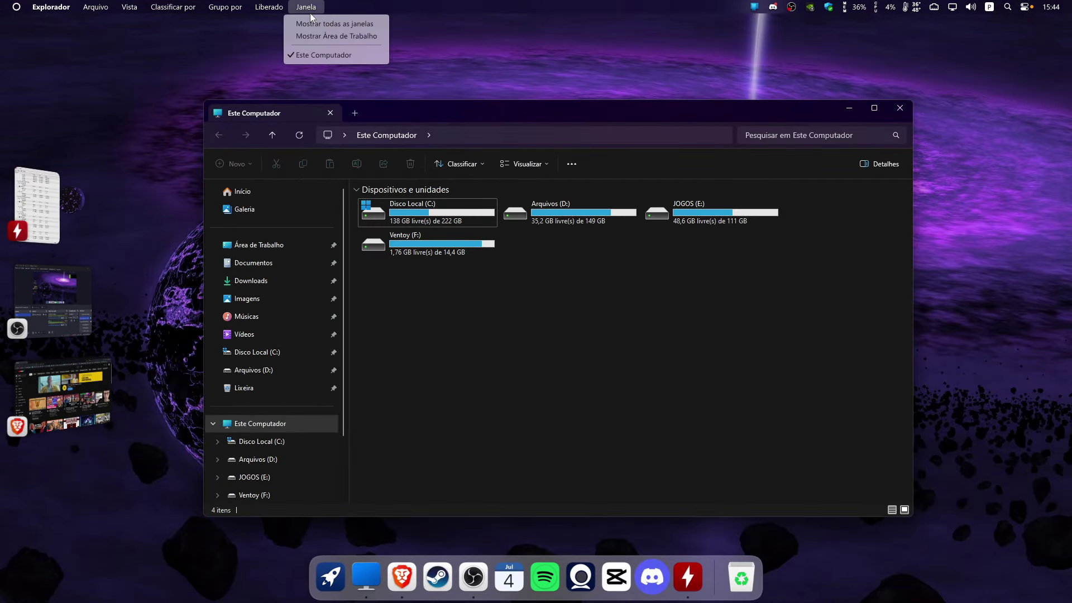
{"action": "left_click", "coordinate": [275, 8]}
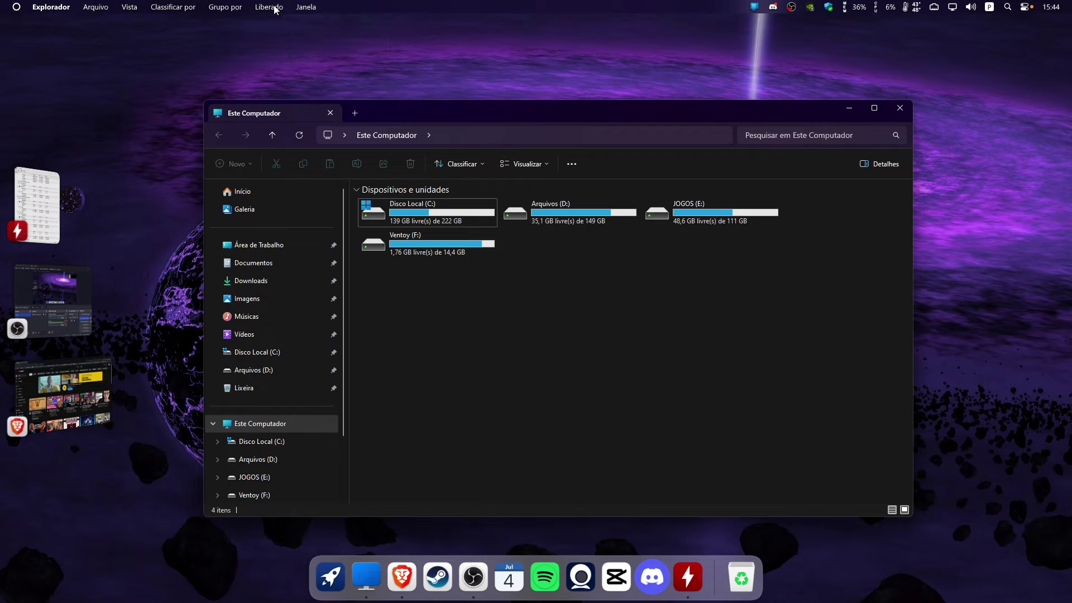
{"action": "left_click", "coordinate": [179, 12]}
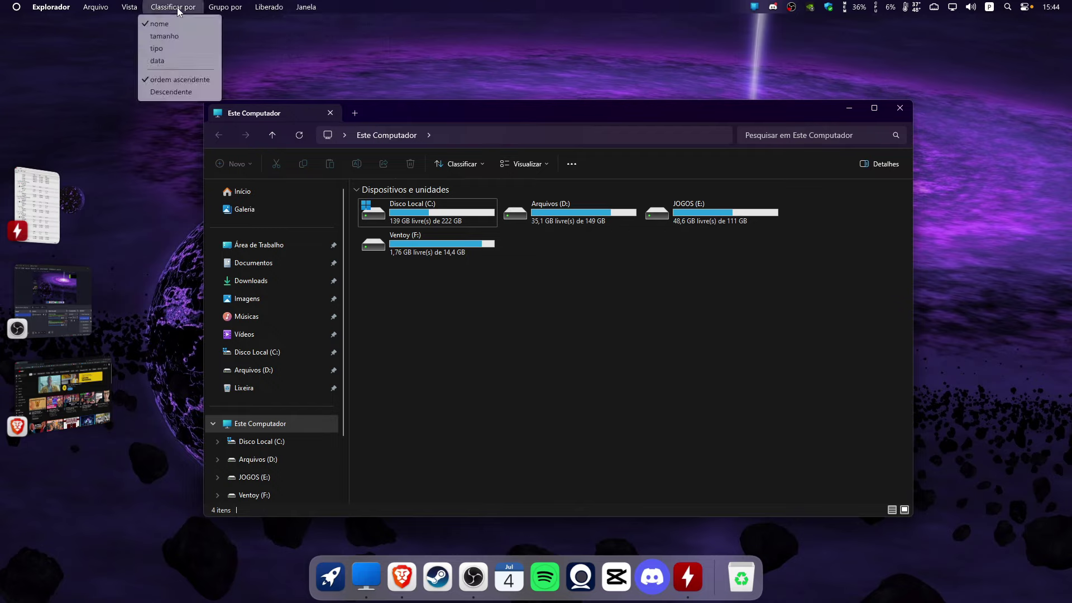
{"action": "left_click", "coordinate": [179, 11]}
{"action": "left_click", "coordinate": [128, 11]}
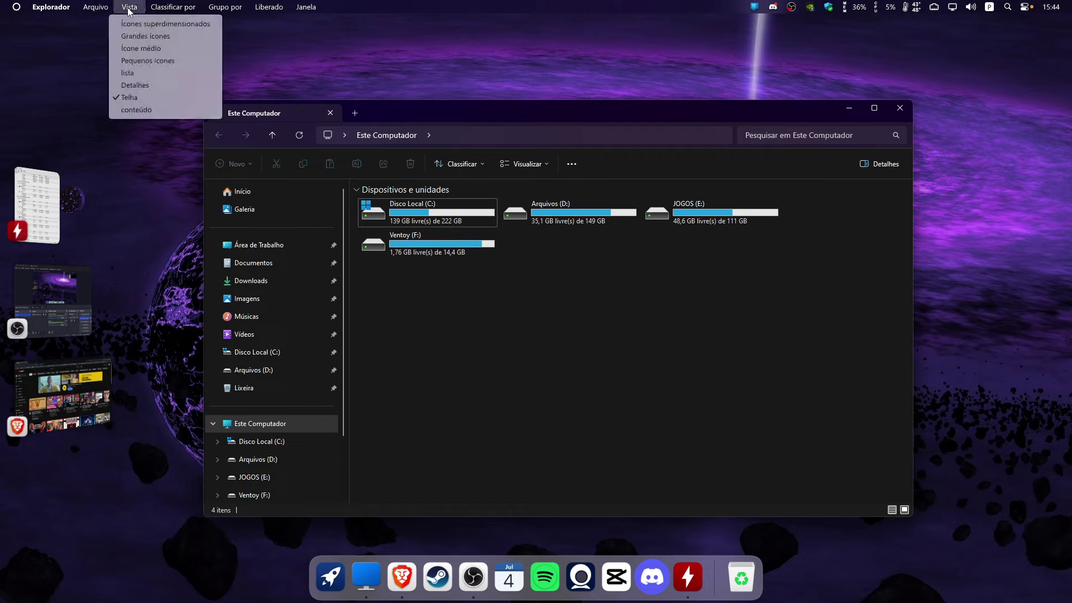
{"action": "left_click", "coordinate": [129, 10]}
{"action": "left_click", "coordinate": [98, 9]}
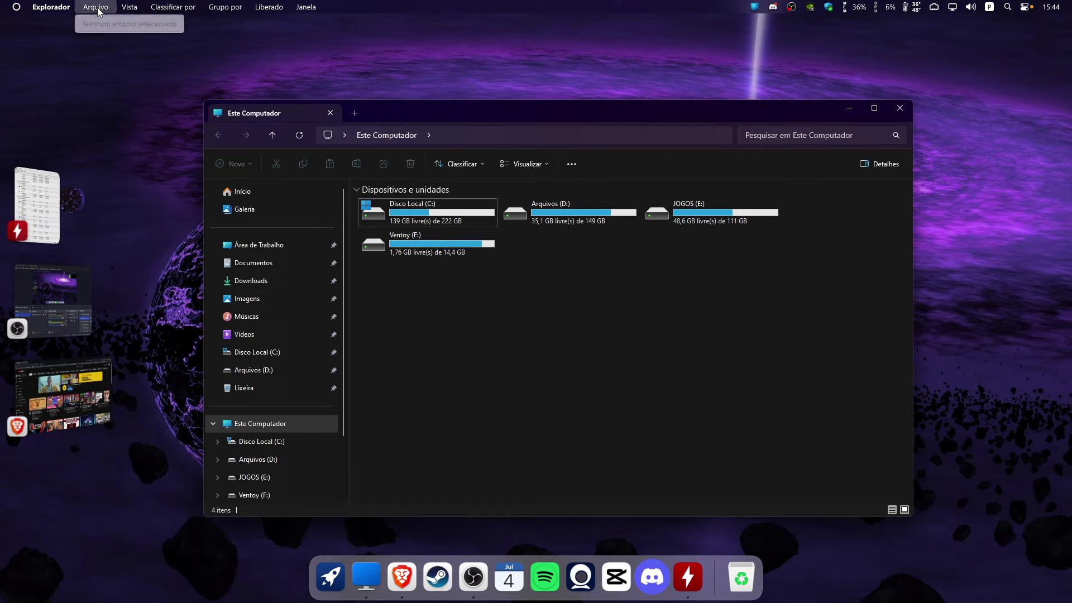
Review the Explorador menu options, including the Menu da janela submenu, and dismiss the menu.
{"action": "left_click", "coordinate": [51, 7]}
{"action": "left_click", "coordinate": [51, 8]}
{"action": "left_click", "coordinate": [51, 7]}
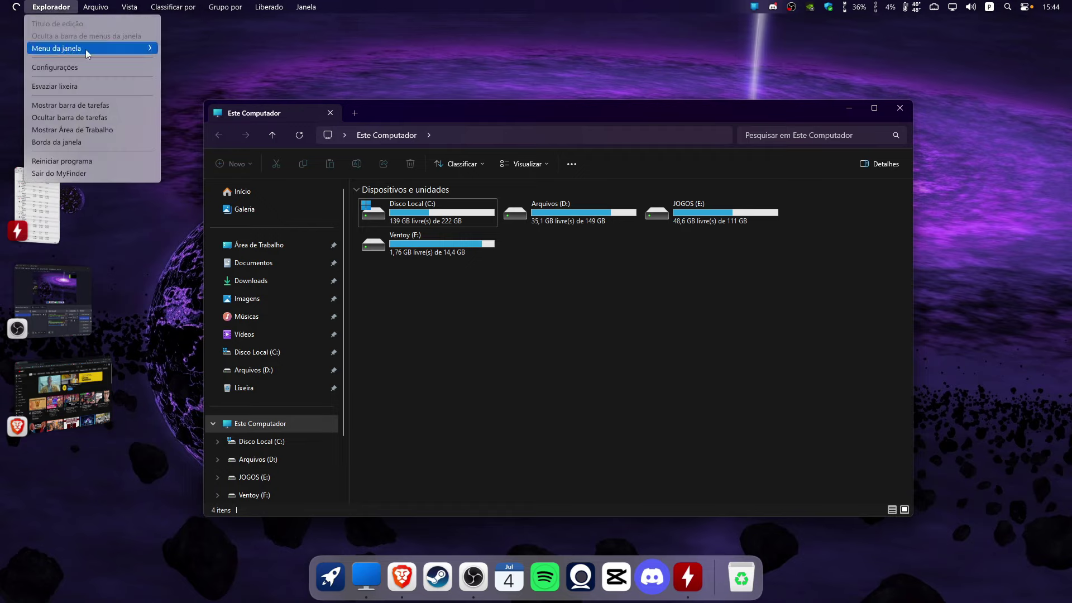
{"action": "mouse_move", "coordinate": [89, 48]}
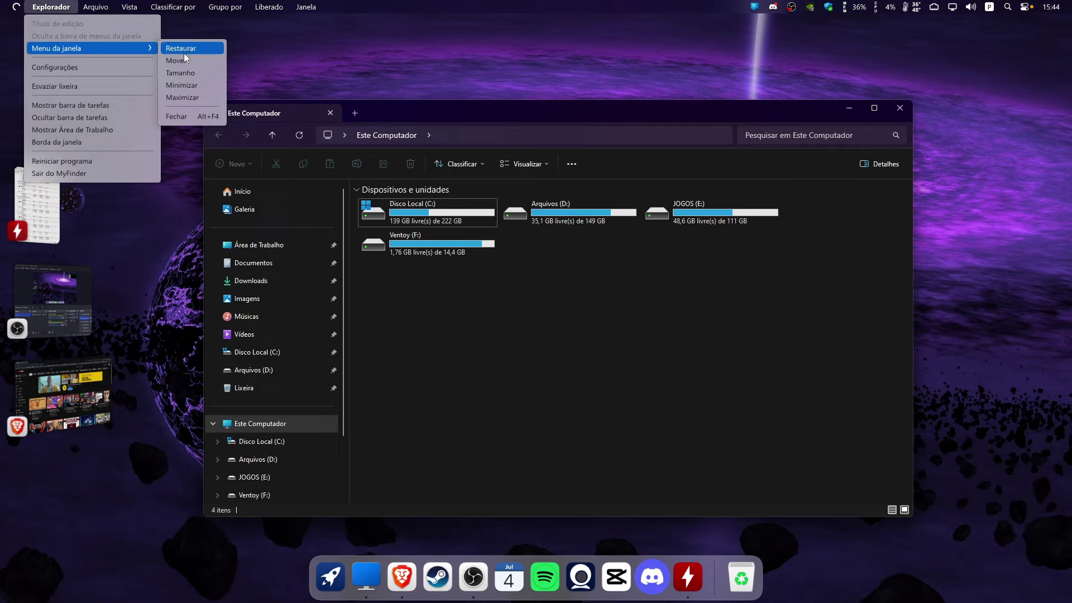
{"action": "mouse_move", "coordinate": [103, 9]}
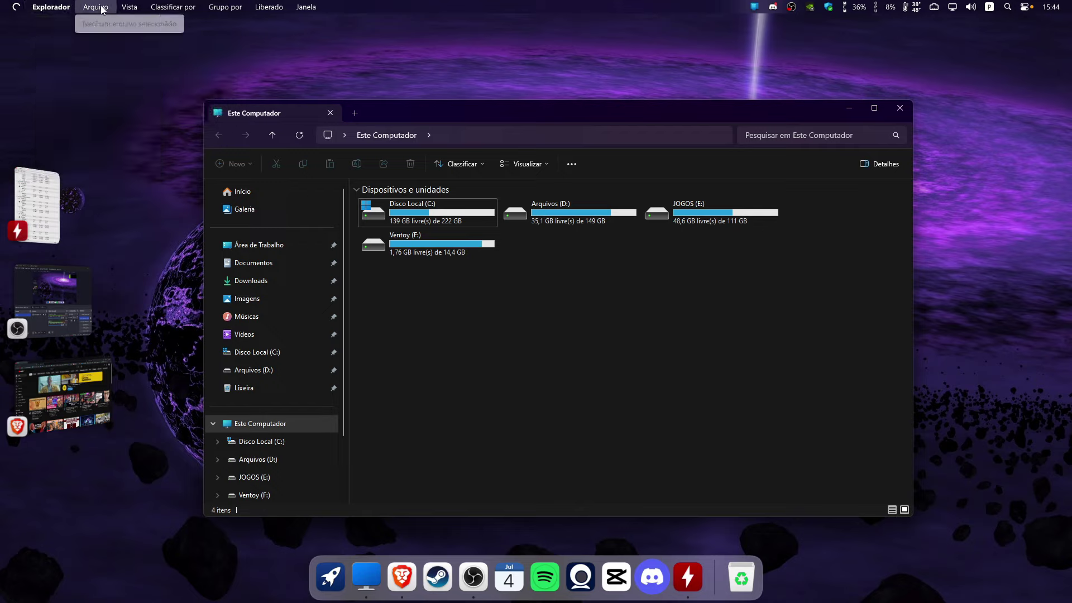
{"action": "mouse_move", "coordinate": [54, 15]}
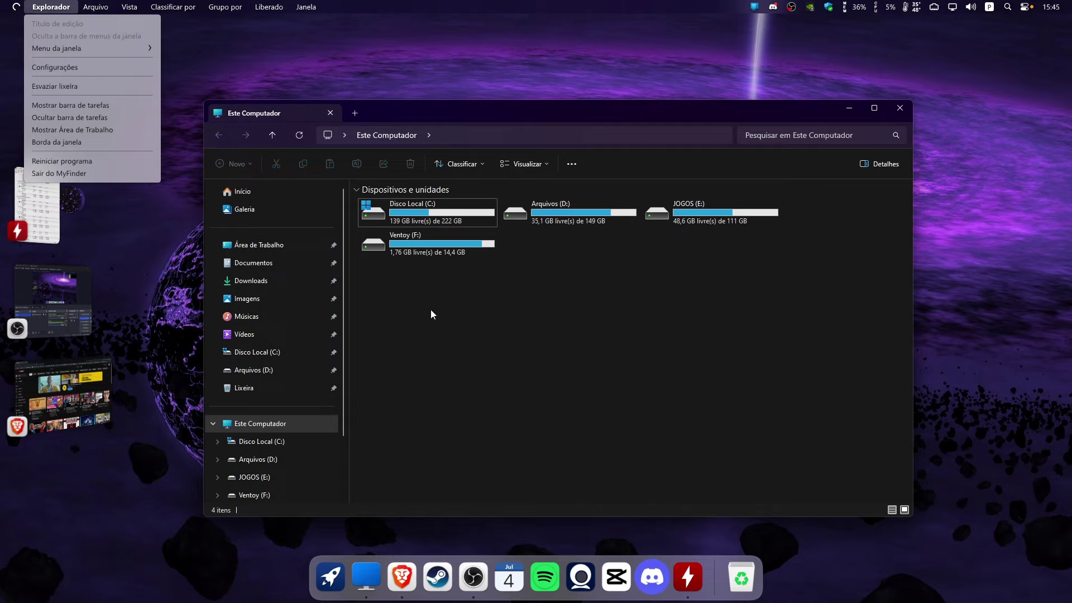
{"action": "key", "text": "Escape"}
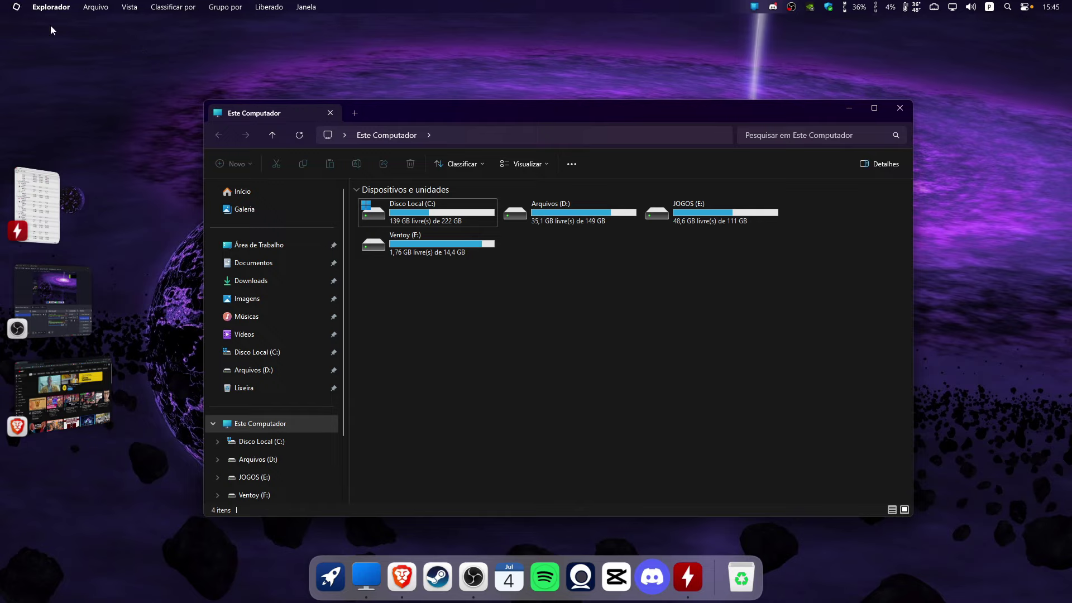
Open the Disco Local (C:) drive, return to Este Computador, and close the file explorer window.
{"action": "double_click", "coordinate": [394, 207]}
{"action": "left_click", "coordinate": [220, 139]}
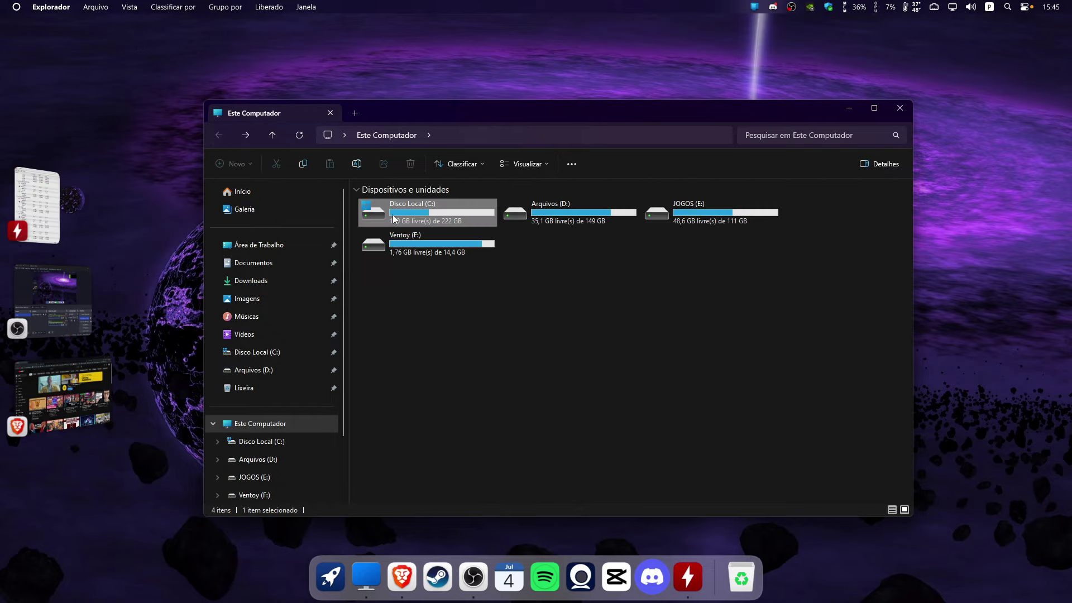
{"action": "left_click", "coordinate": [901, 110]}
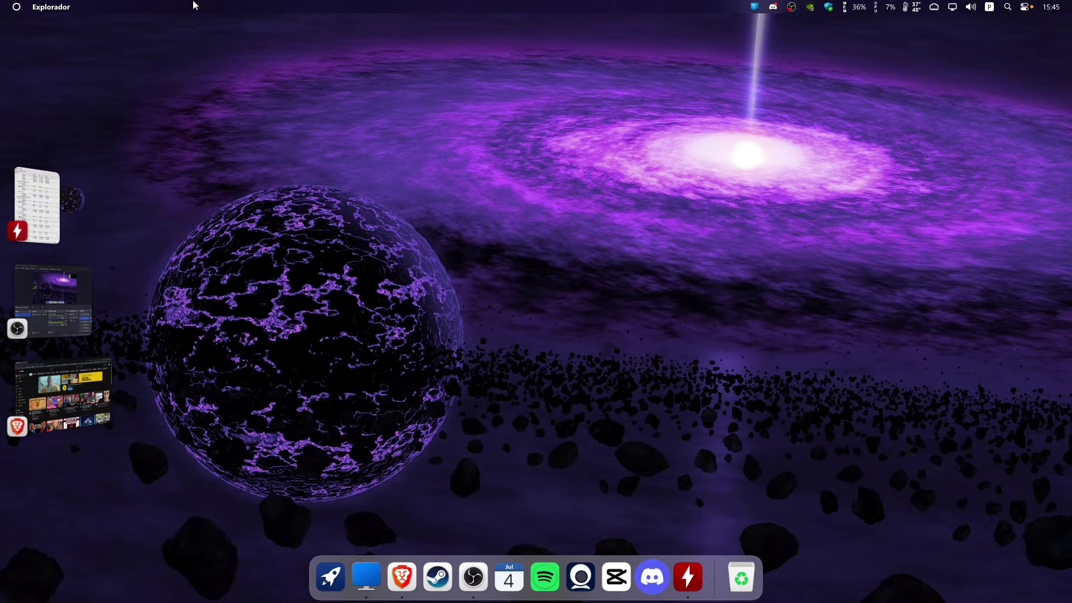
Switch to Brave, view its Downloads and Histórico pages through the MyDockFinder menus, and close both pages.
{"action": "left_click", "coordinate": [401, 577]}
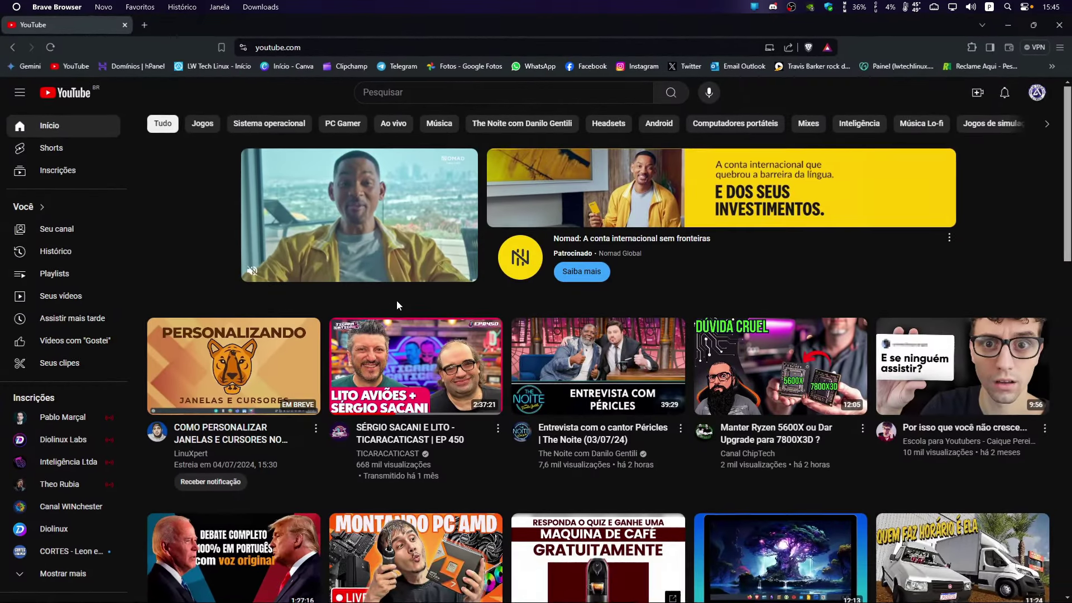
{"action": "left_click", "coordinate": [260, 8]}
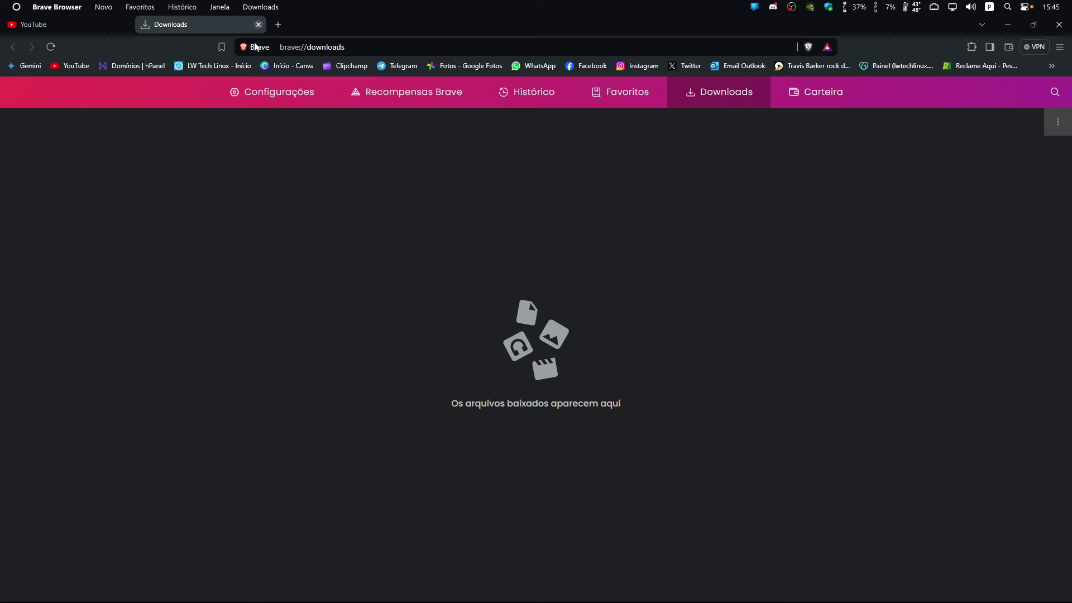
{"action": "left_click", "coordinate": [258, 24]}
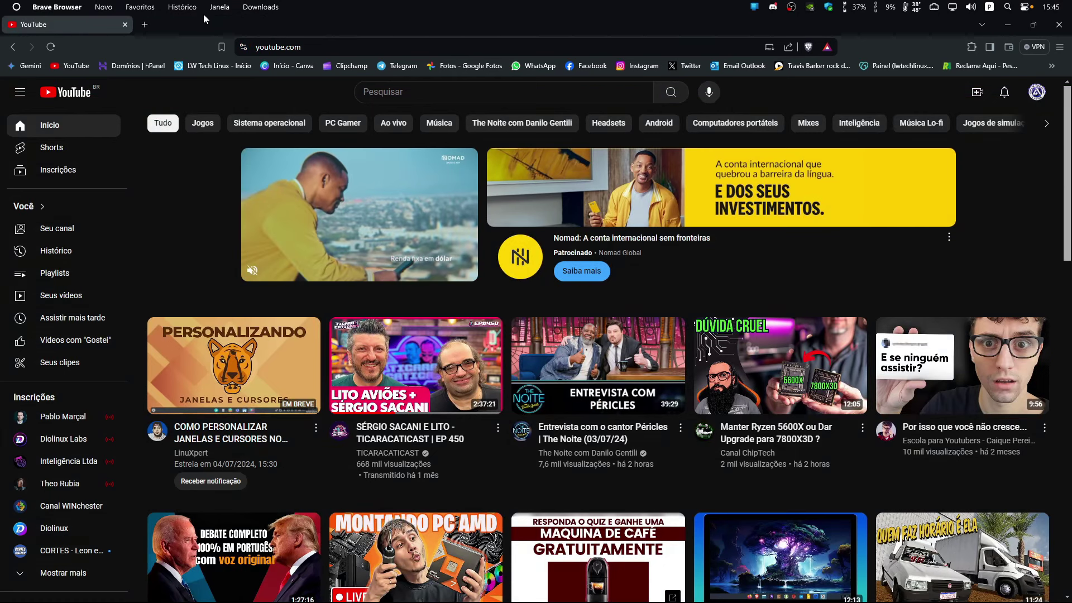
{"action": "left_click", "coordinate": [184, 8]}
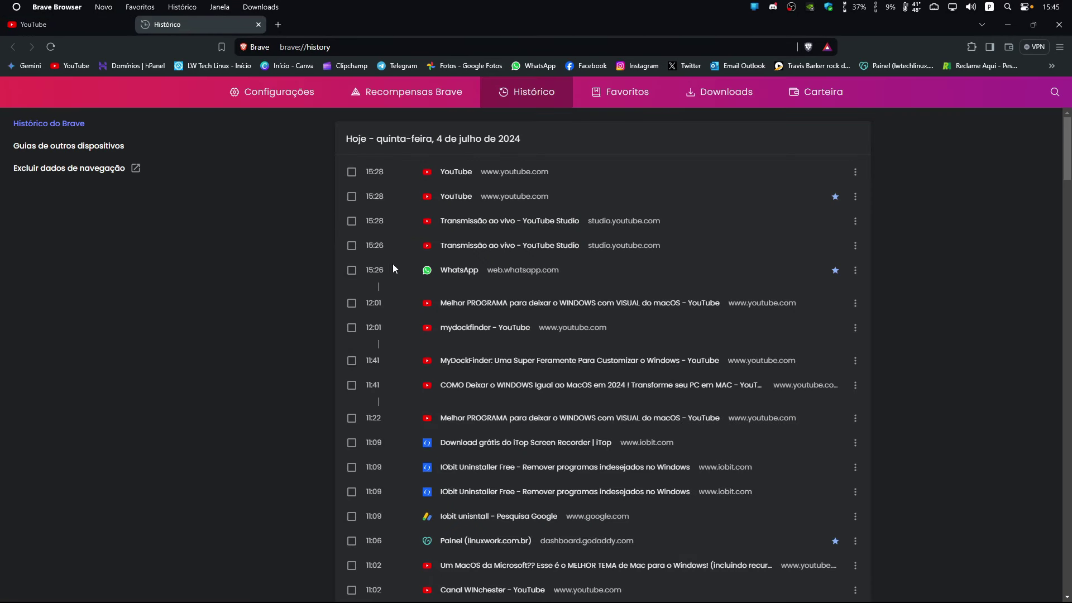
{"action": "left_click", "coordinate": [258, 25]}
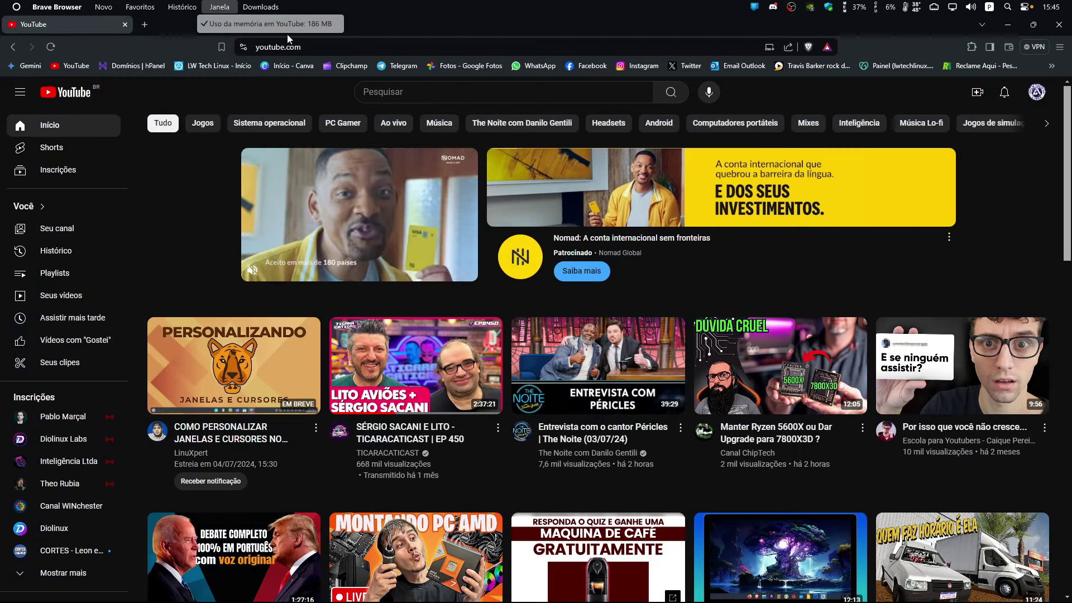
Review Brave's Janela, Novo and Favoritos entries in MyDockFinder, and minimize the browser.
{"action": "left_click", "coordinate": [74, 23]}
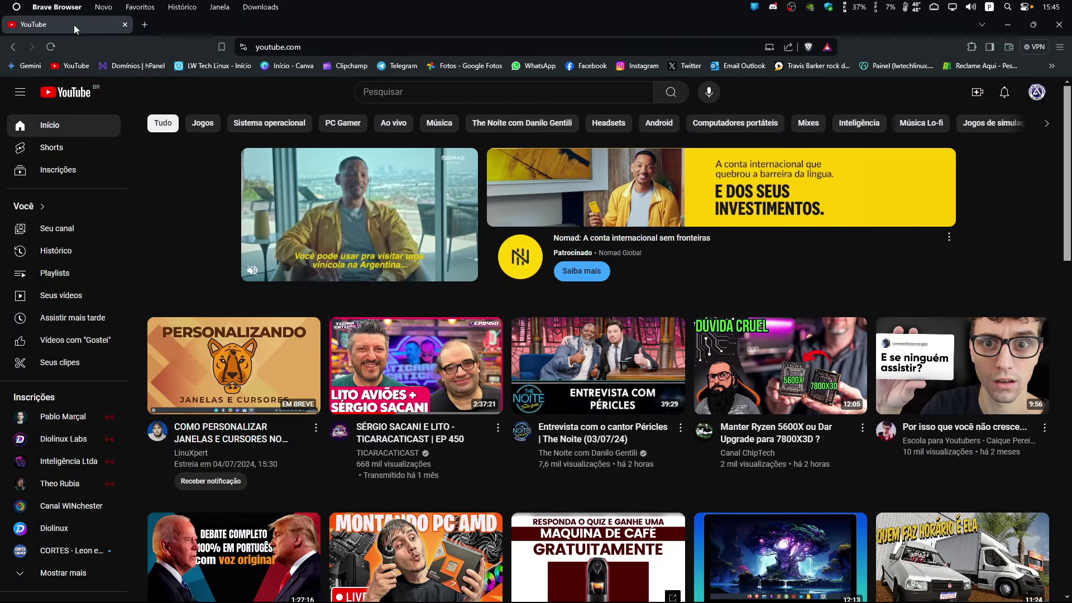
{"action": "mouse_move", "coordinate": [81, 26]}
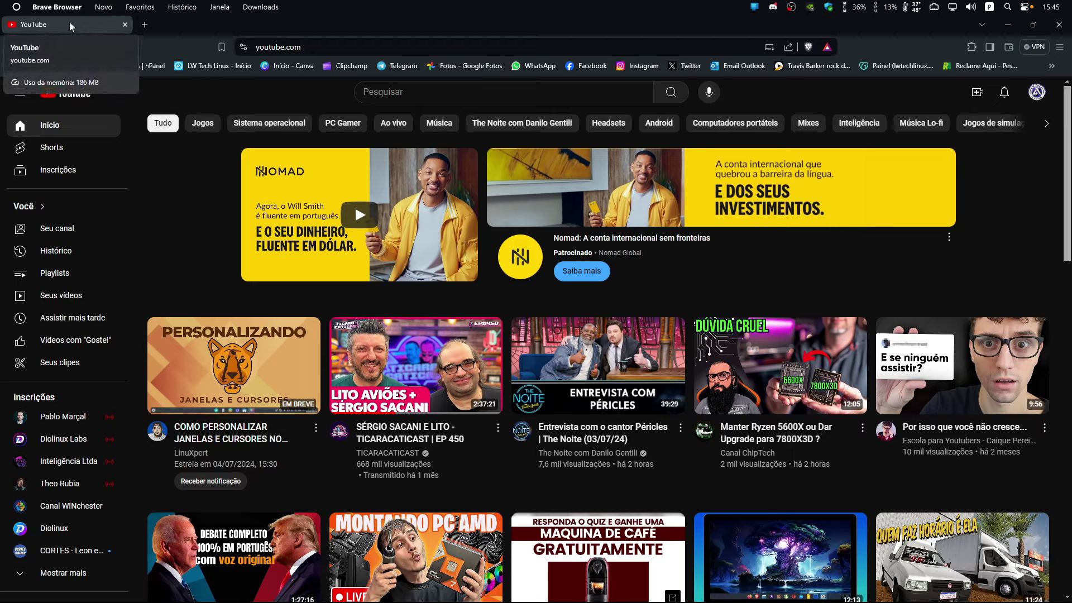
{"action": "left_click", "coordinate": [104, 7]}
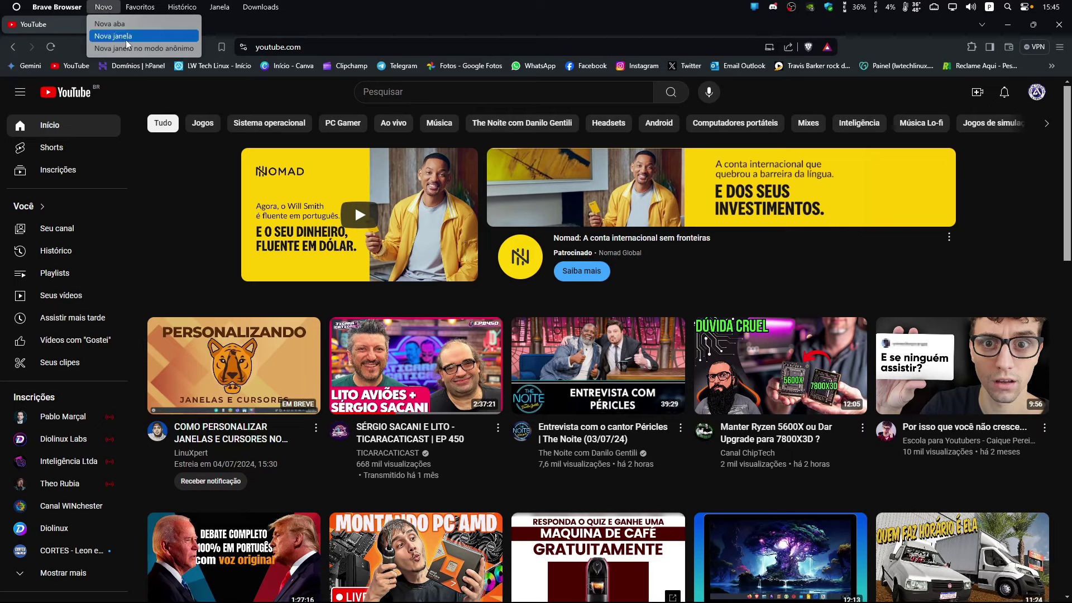
{"action": "left_click", "coordinate": [144, 10]}
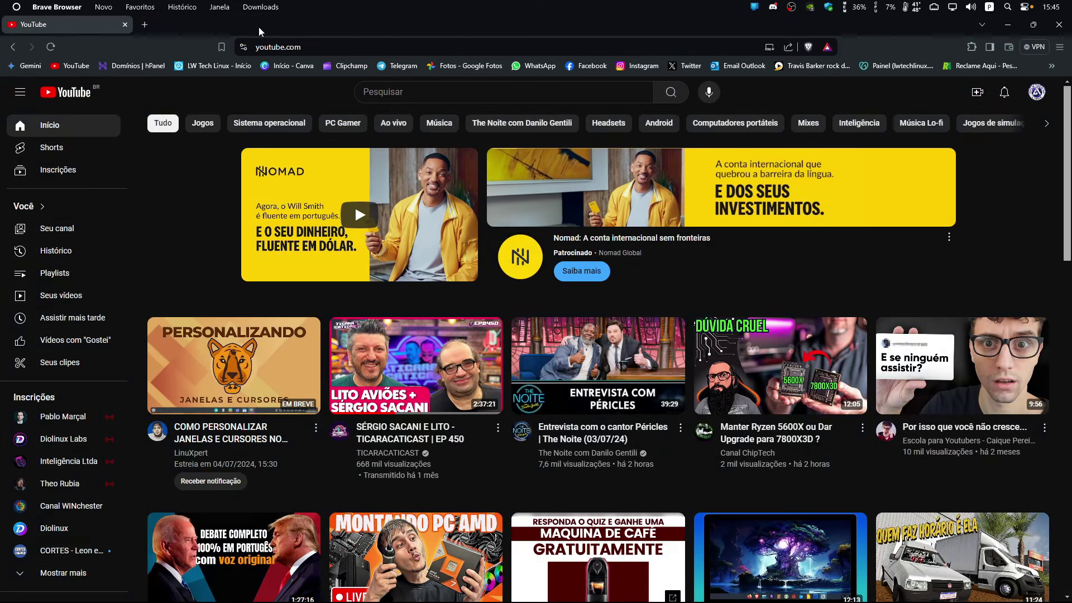
{"action": "left_click", "coordinate": [258, 25]}
{"action": "left_click", "coordinate": [1007, 26]}
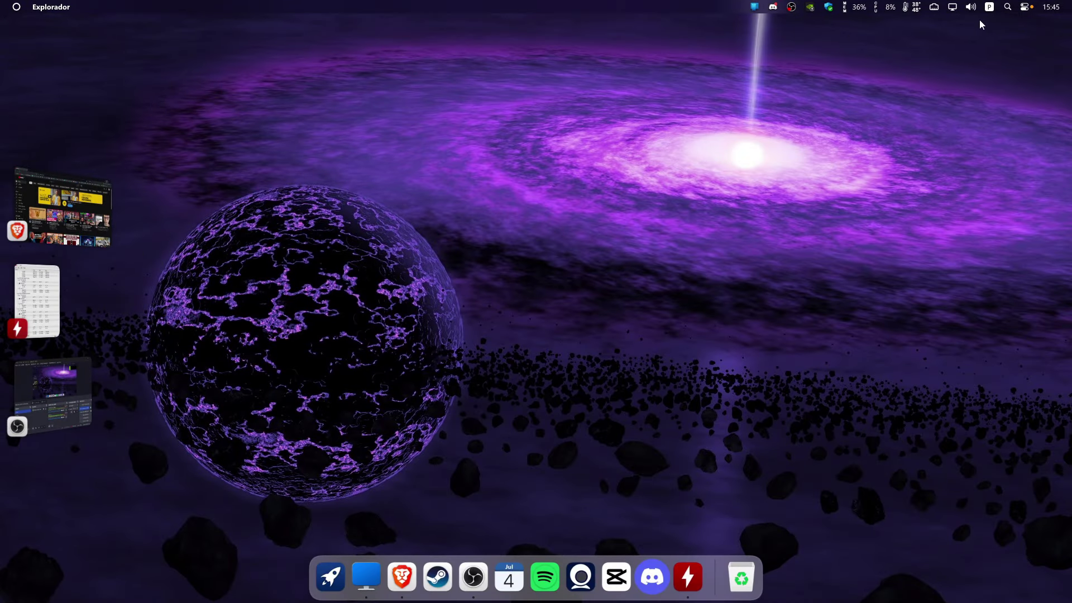
View and dismiss the control center, and restore and minimize HWMonitor from the dock.
{"action": "left_click", "coordinate": [1025, 7]}
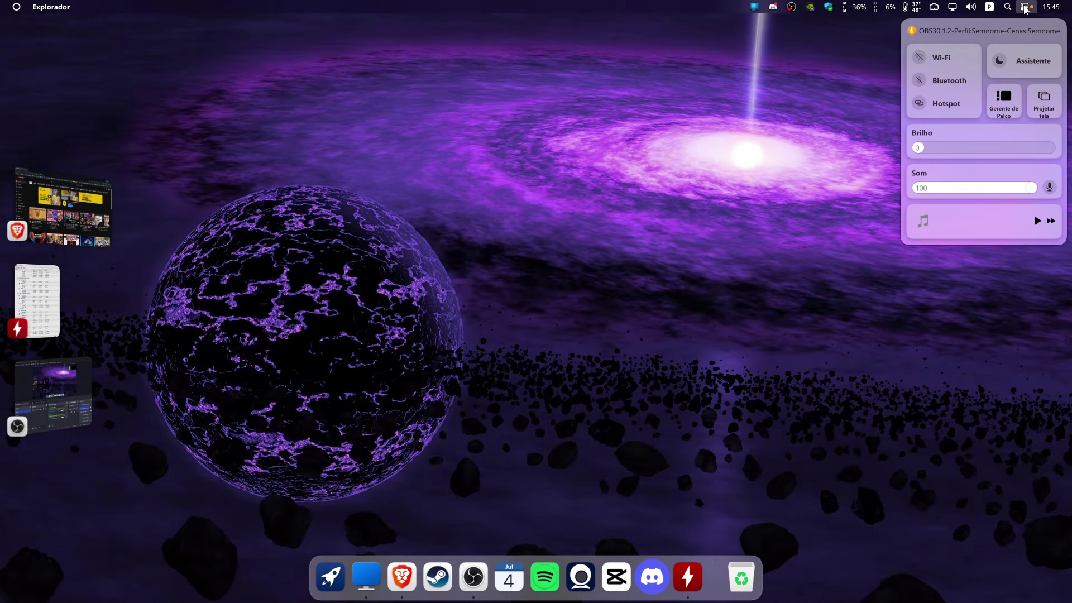
{"action": "left_click", "coordinate": [718, 104]}
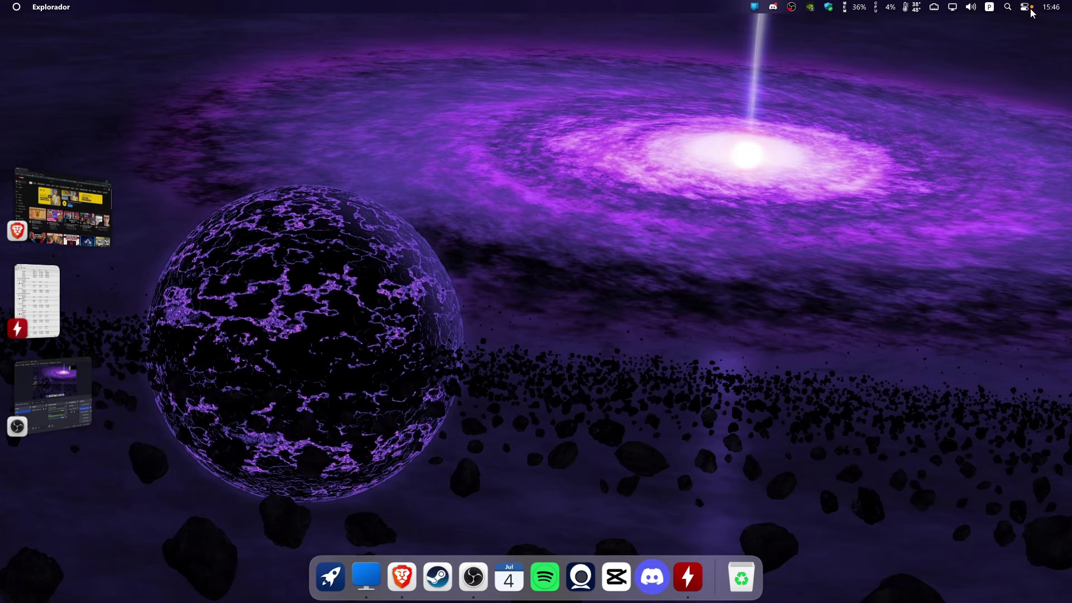
{"action": "left_click", "coordinate": [692, 578]}
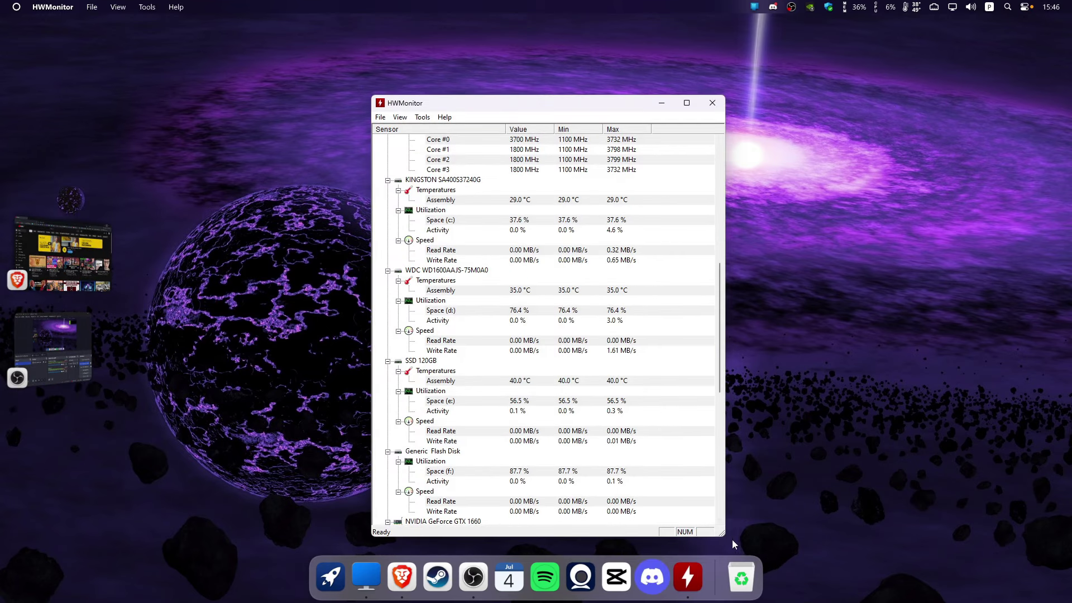
{"action": "left_click", "coordinate": [688, 578]}
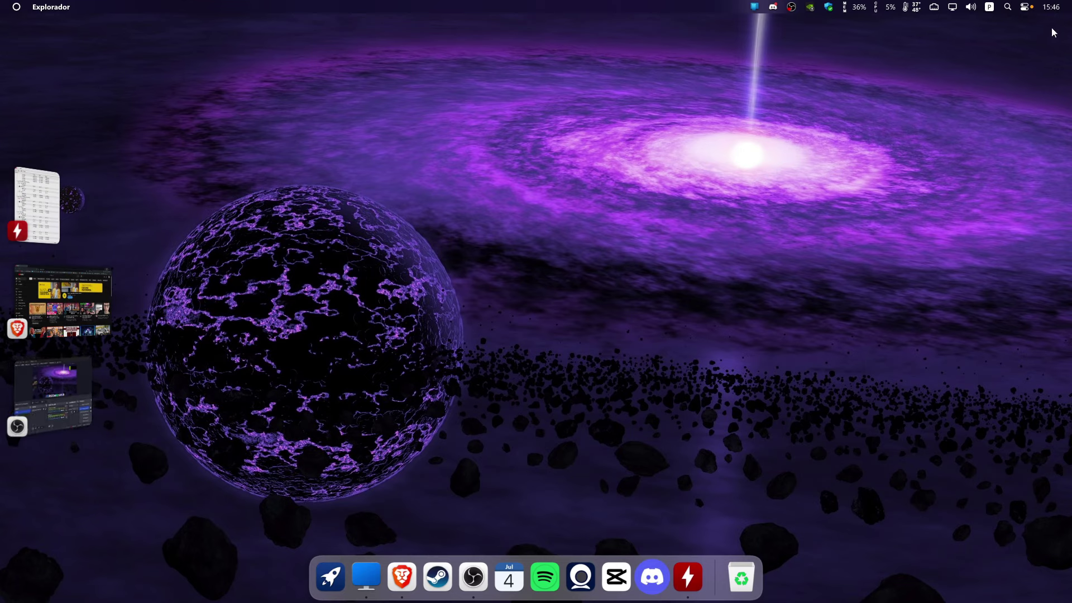
View the clock's monthly calendar, and open Outlook through the dock's Calendário, minimizing, restoring and closing its window.
{"action": "left_click", "coordinate": [1052, 7]}
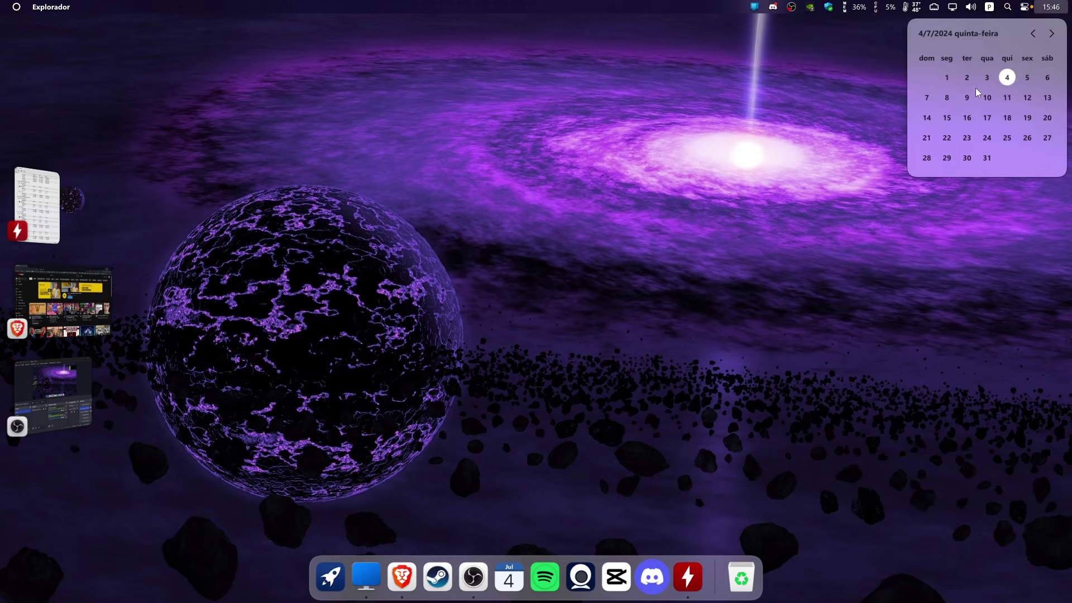
{"action": "left_click", "coordinate": [511, 579]}
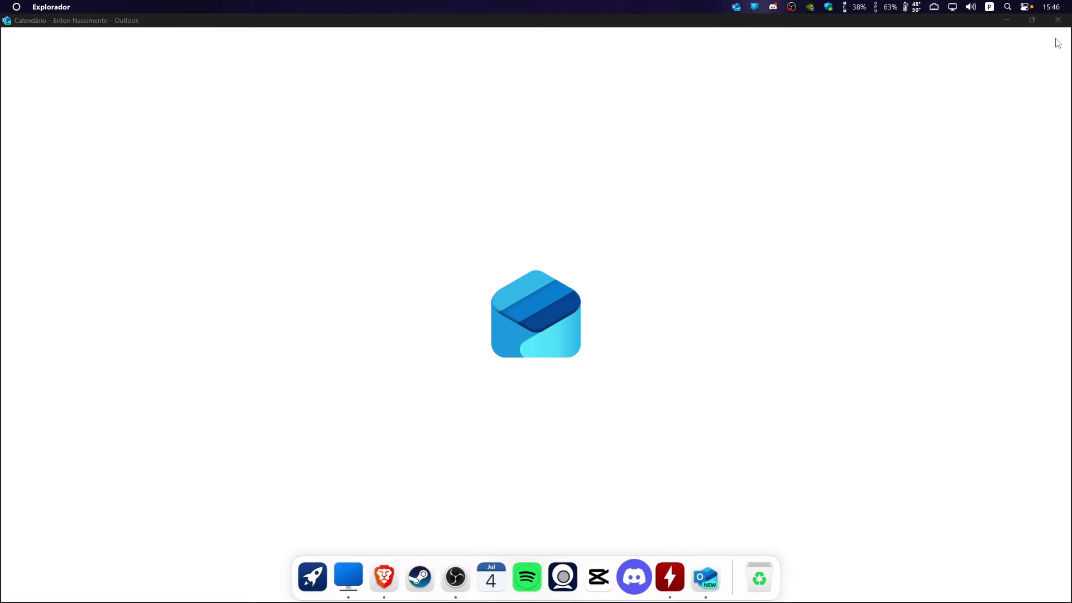
{"action": "left_click", "coordinate": [1006, 22]}
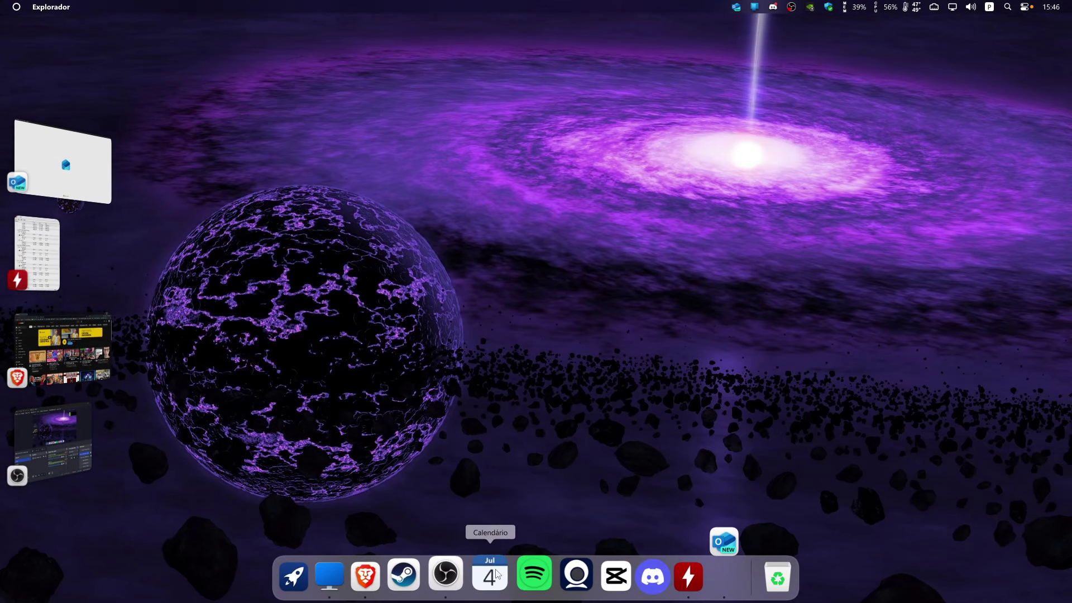
{"action": "right_click", "coordinate": [491, 575]}
{"action": "left_click", "coordinate": [572, 363]}
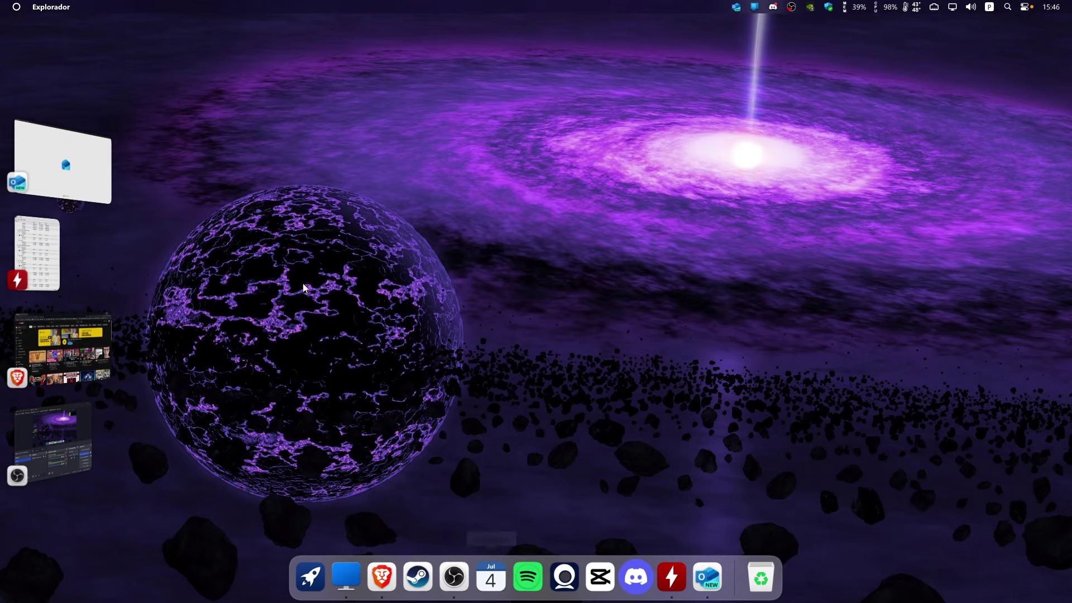
{"action": "left_click", "coordinate": [74, 170]}
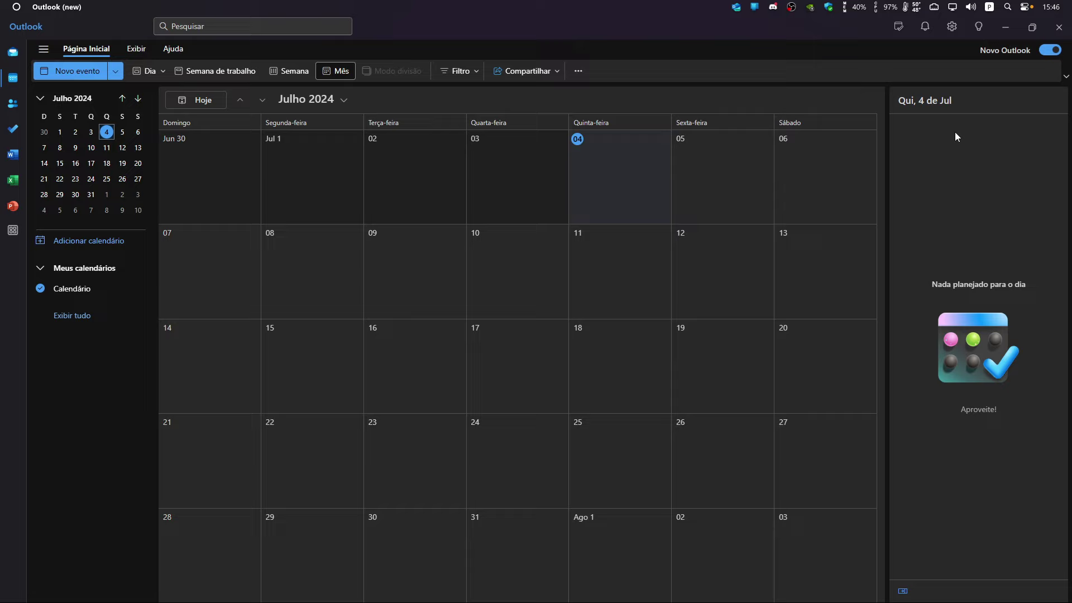
{"action": "left_click", "coordinate": [1059, 26]}
View the month pop-up of the dock's Calendário, and open the Outlook calendar again and close it.
{"action": "left_click", "coordinate": [511, 577]}
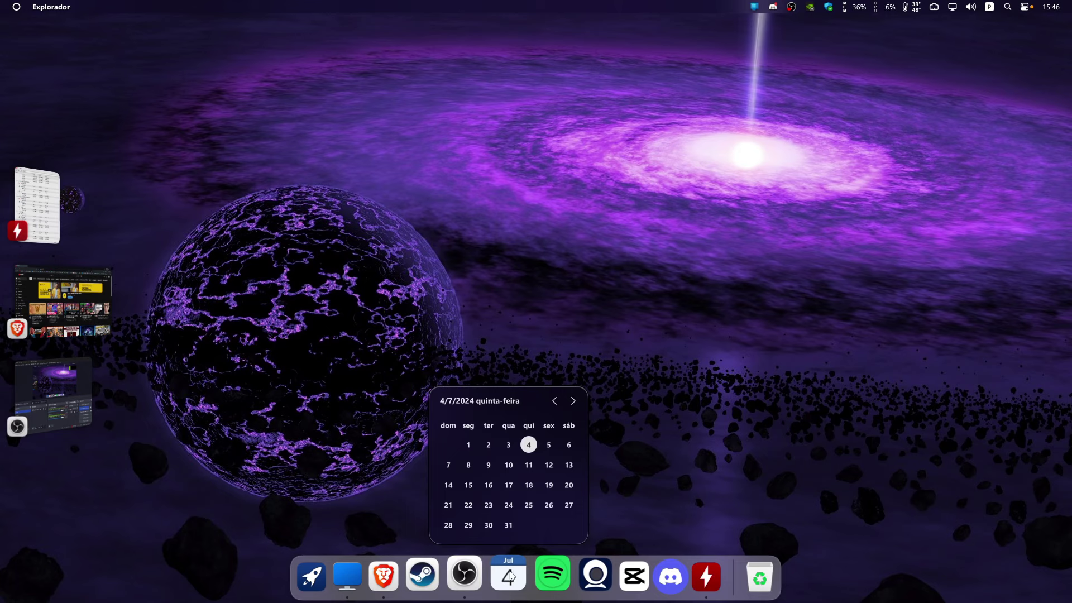
{"action": "left_click", "coordinate": [655, 432]}
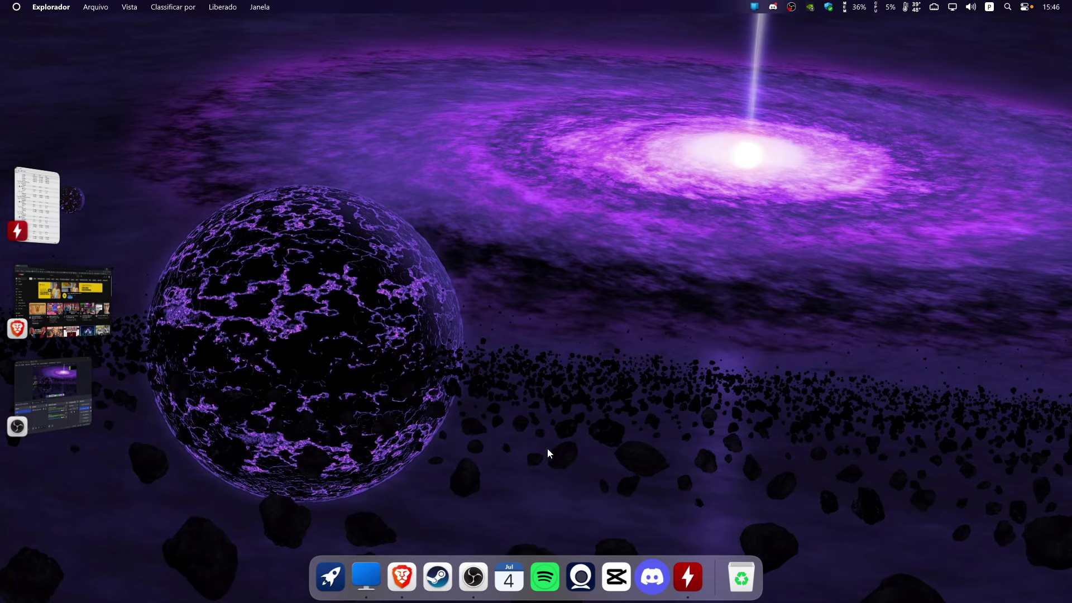
{"action": "left_click", "coordinate": [509, 580]}
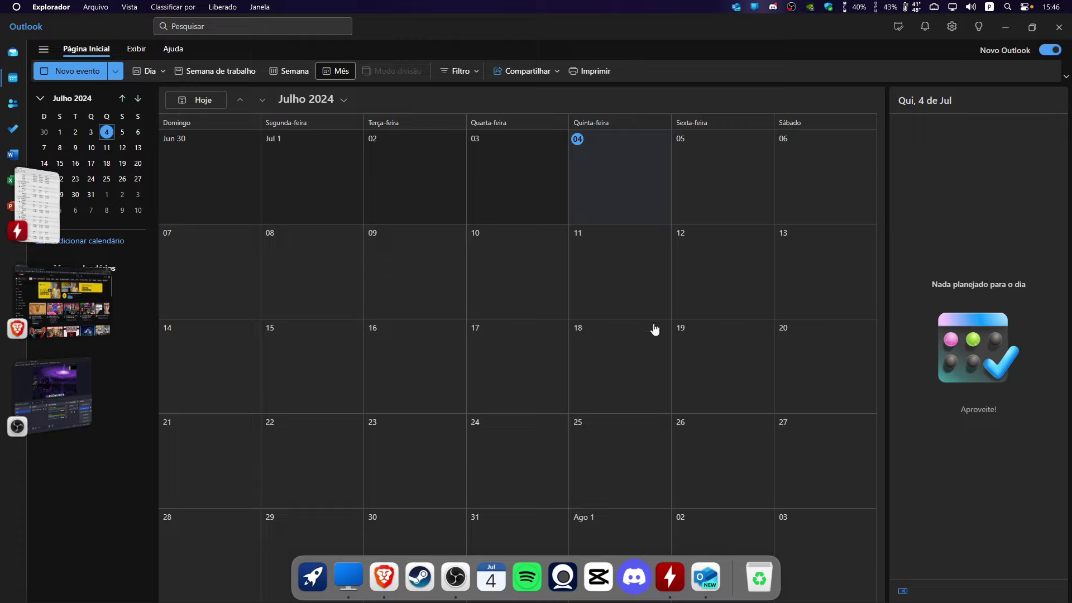
{"action": "left_click", "coordinate": [1059, 27]}
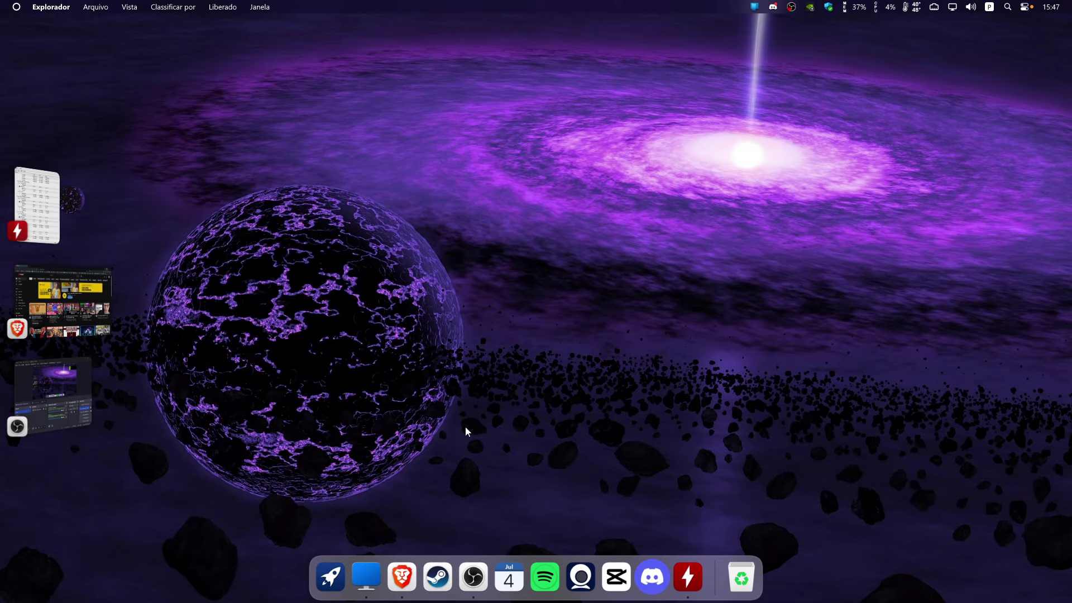
Search Windows for "back", launch the backiee wallpaper app, and dismiss its free trial offer.
{"action": "key", "text": "super"}
{"action": "type", "text": "back"}
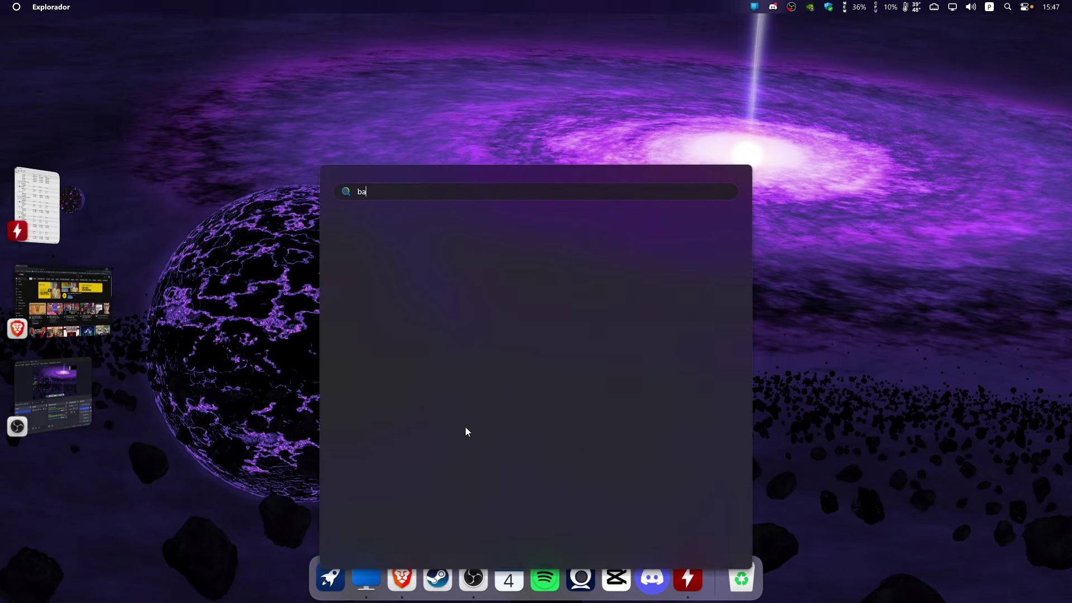
{"action": "left_click", "coordinate": [429, 278]}
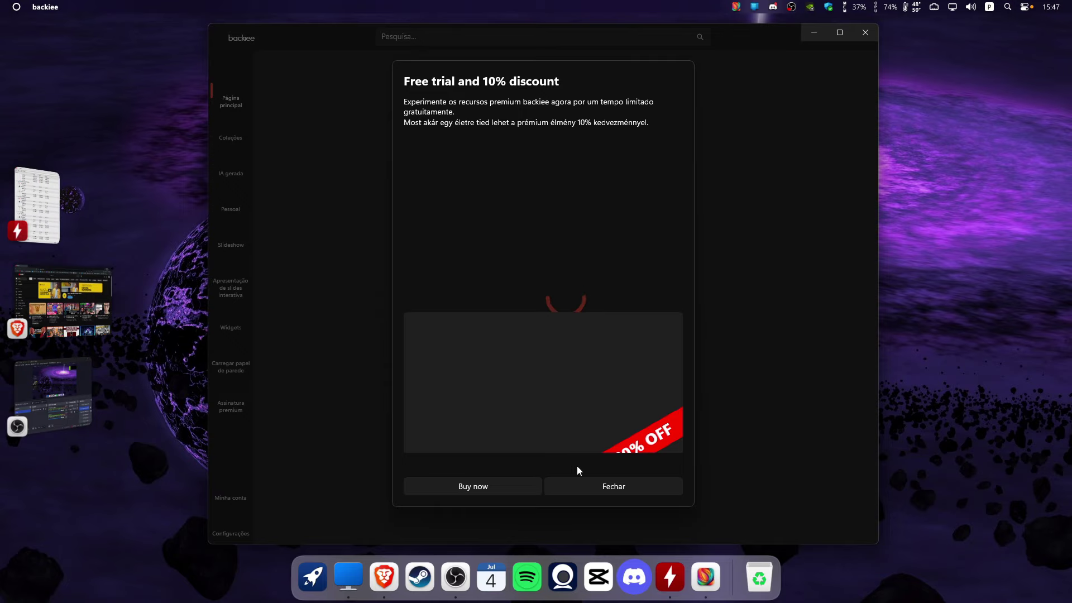
{"action": "left_click", "coordinate": [601, 466]}
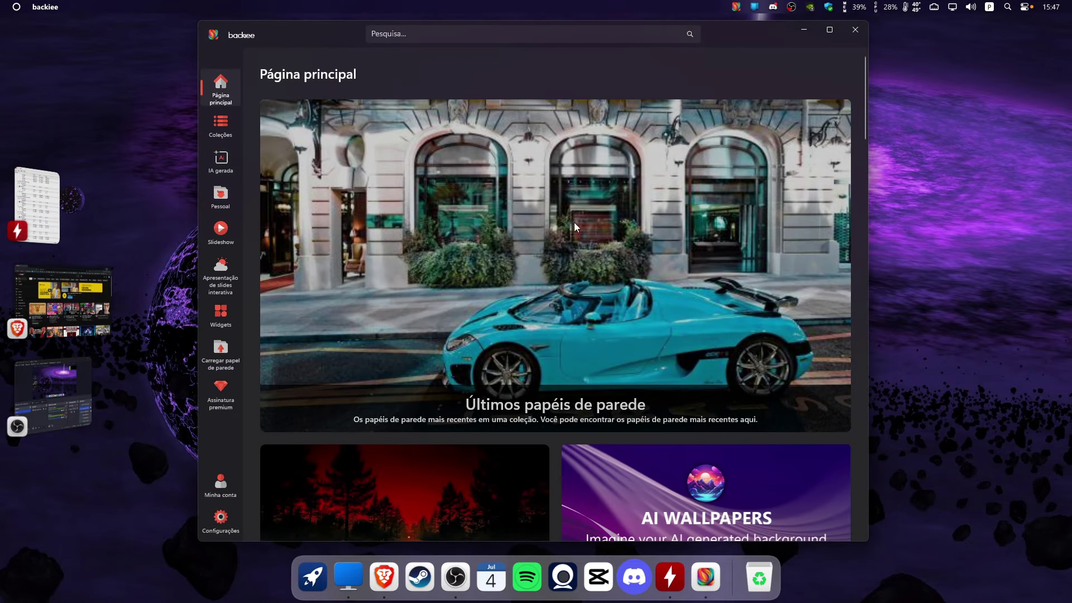
Browse backiee's Página principal, examining the latest, AI-generated and popular wallpapers, the countries and the top editors.
{"action": "scroll", "coordinate": [526, 272], "scroll_direction": "down", "scroll_amount": 8}
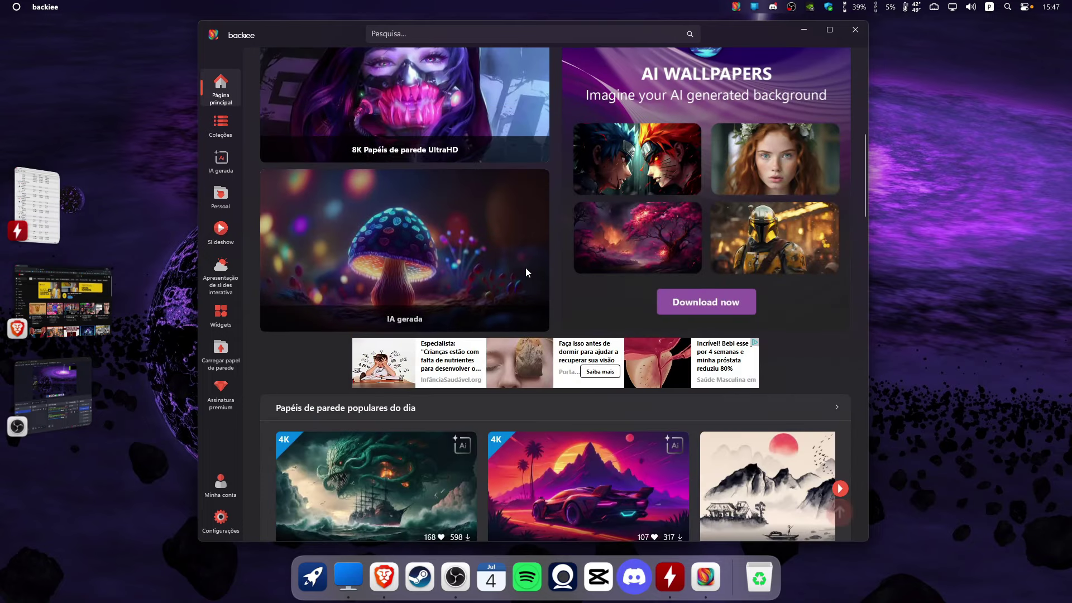
{"action": "scroll", "coordinate": [527, 272], "scroll_direction": "up", "scroll_amount": 5}
{"action": "scroll", "coordinate": [533, 229], "scroll_direction": "down", "scroll_amount": 12}
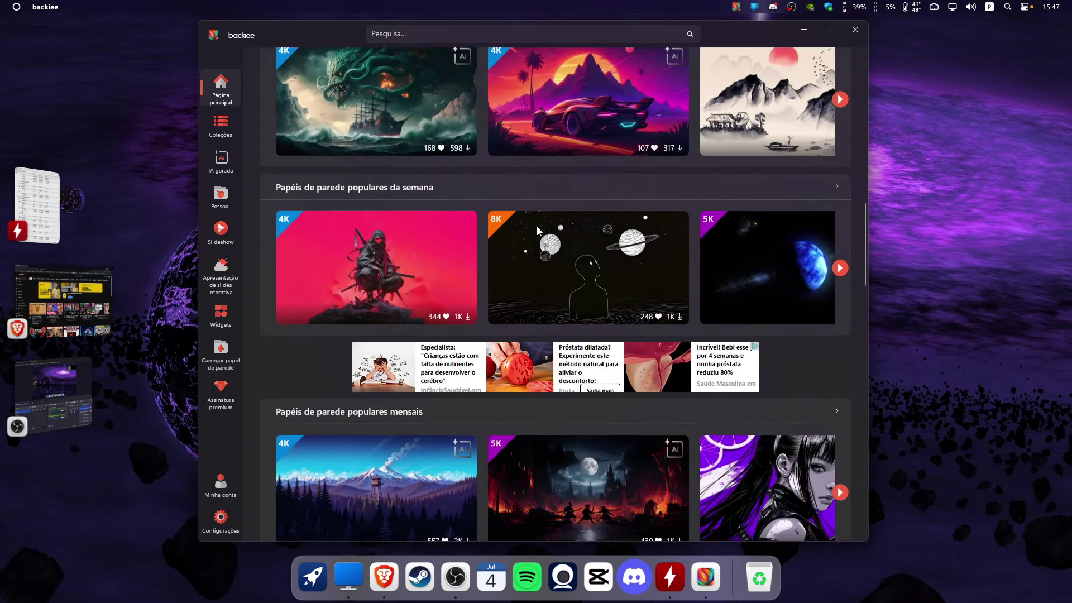
{"action": "scroll", "coordinate": [503, 237], "scroll_direction": "up", "scroll_amount": 7}
{"action": "scroll", "coordinate": [494, 246], "scroll_direction": "up", "scroll_amount": 2}
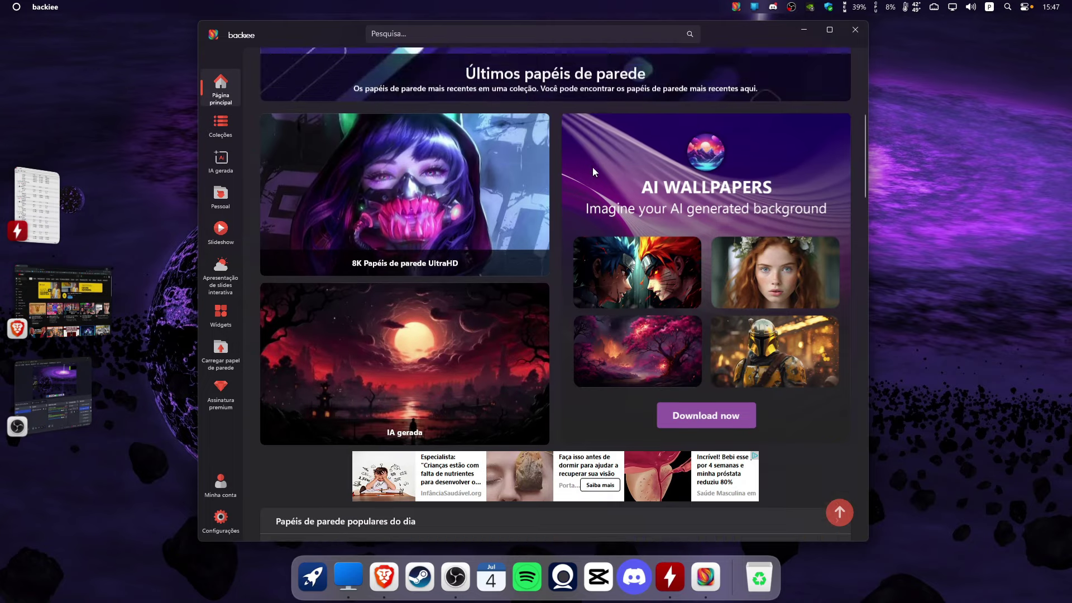
{"action": "scroll", "coordinate": [600, 167], "scroll_direction": "down", "scroll_amount": 12}
{"action": "scroll", "coordinate": [599, 166], "scroll_direction": "up", "scroll_amount": 13}
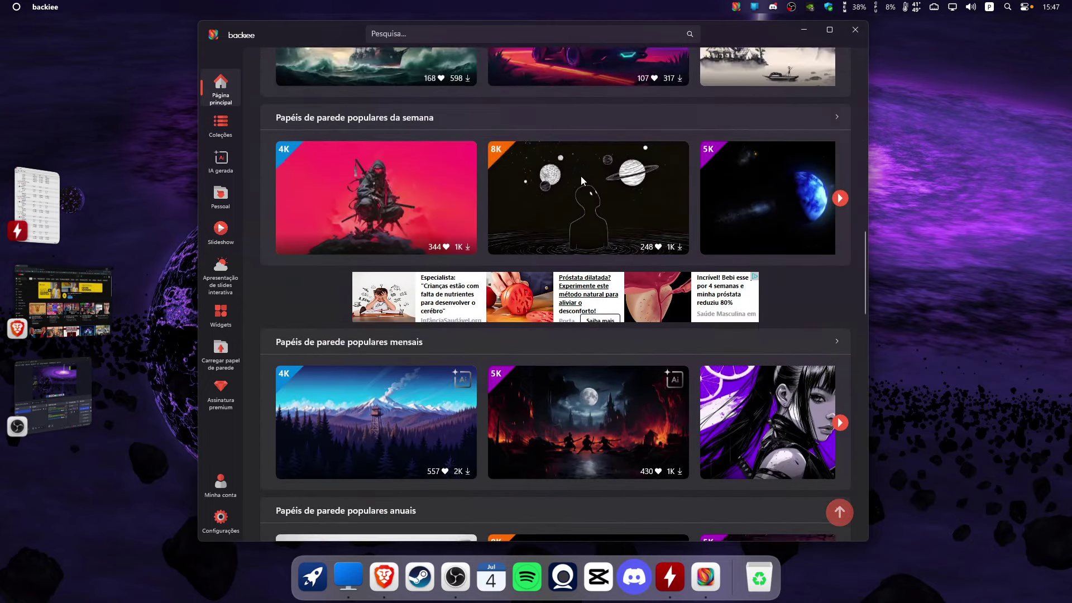
{"action": "scroll", "coordinate": [588, 179], "scroll_direction": "down", "scroll_amount": 12}
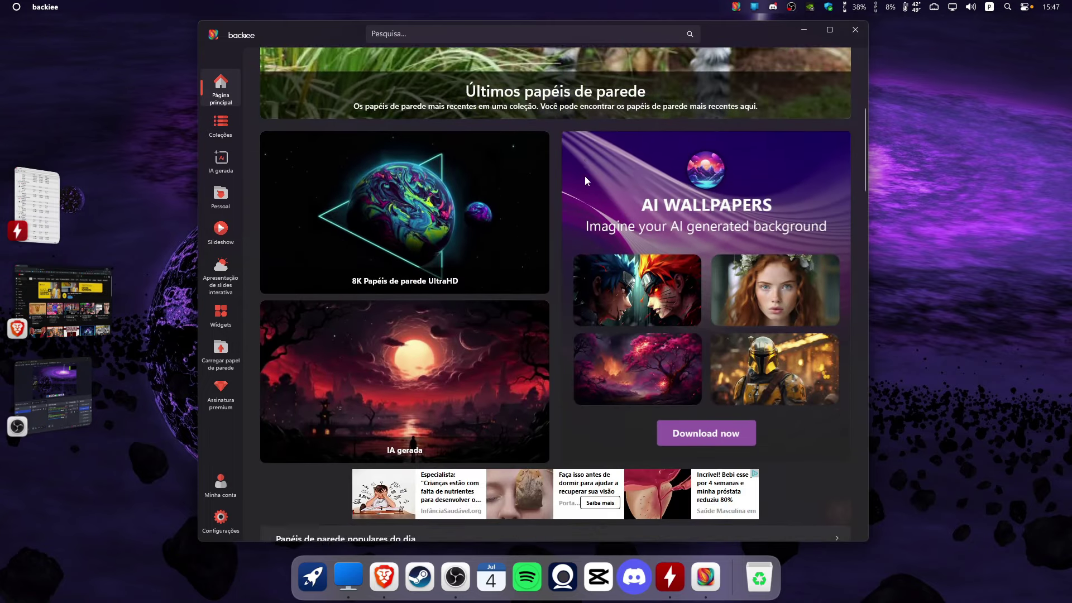
{"action": "scroll", "coordinate": [583, 177], "scroll_direction": "down", "scroll_amount": 12}
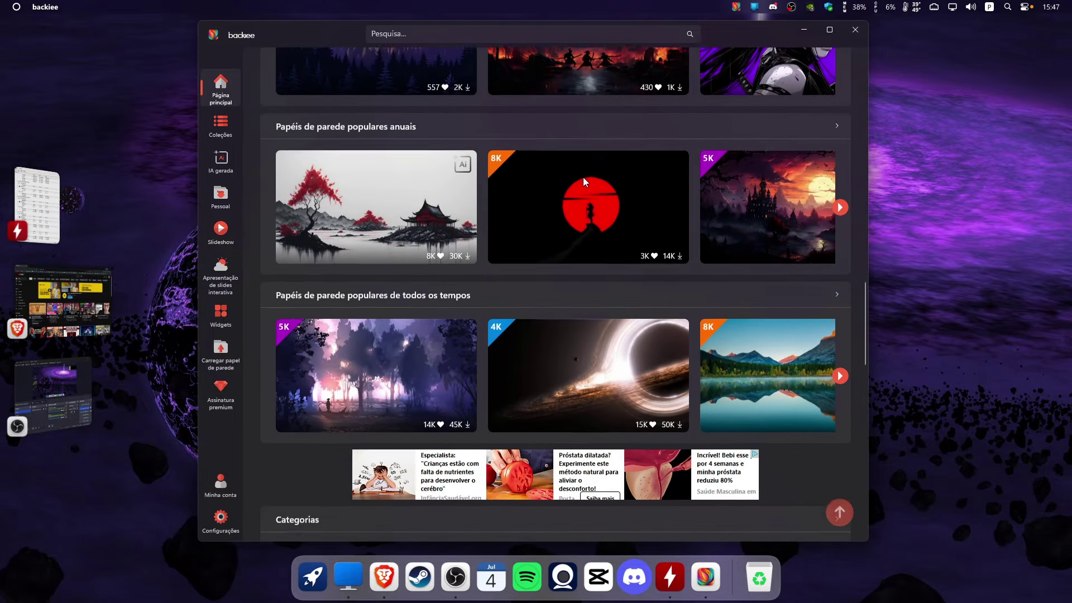
{"action": "scroll", "coordinate": [585, 182], "scroll_direction": "down", "scroll_amount": 2}
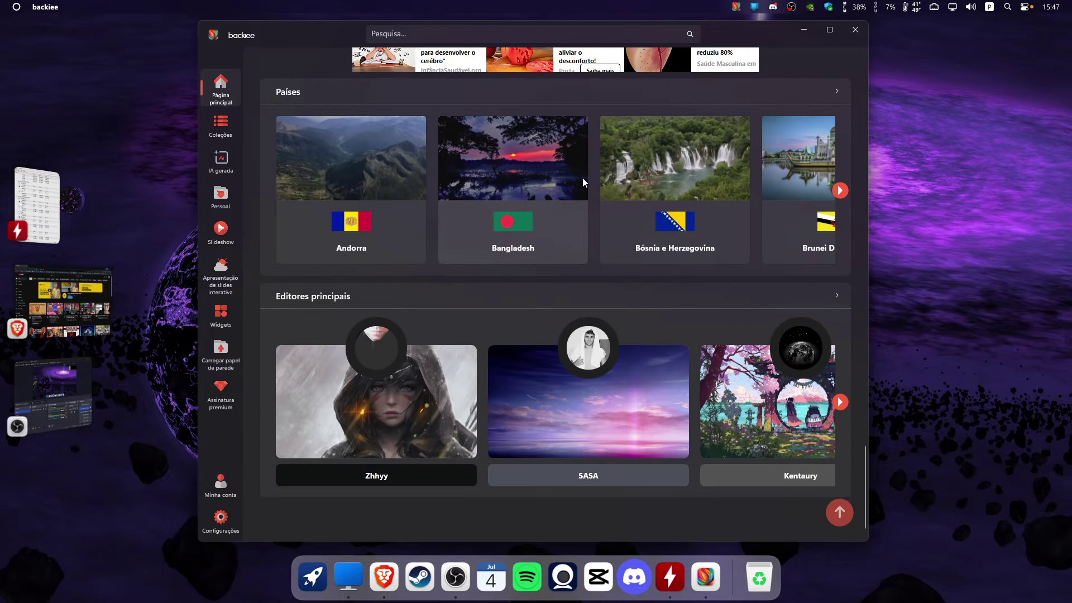
Go back up backiee's Página principal, open the AI Wallpapers promotion in the Microsoft Store, and close the Store window.
{"action": "scroll", "coordinate": [589, 159], "scroll_direction": "up", "scroll_amount": 20}
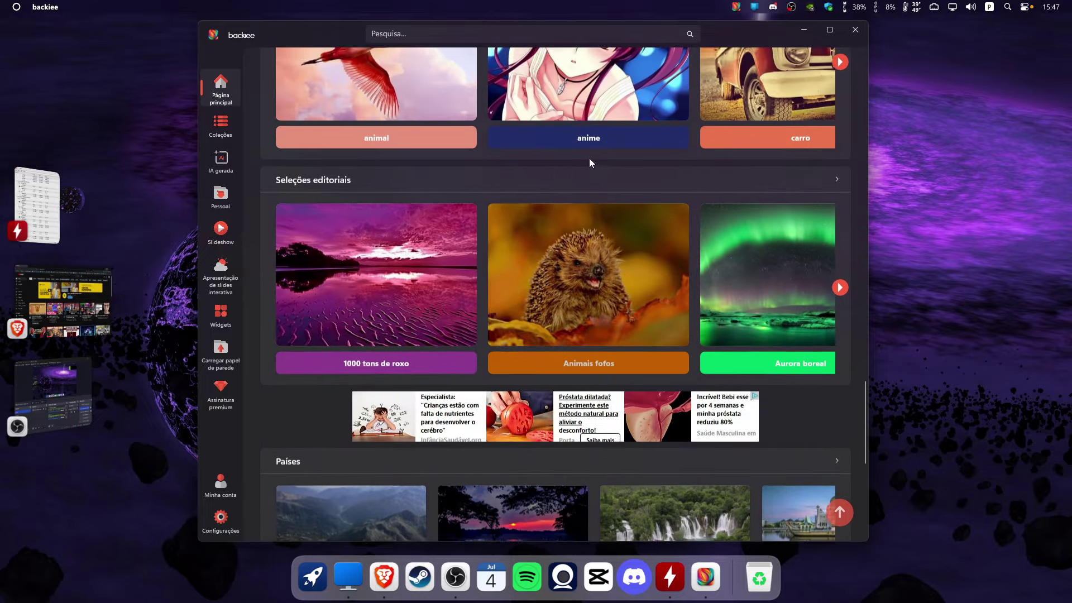
{"action": "scroll", "coordinate": [354, 286], "scroll_direction": "up", "scroll_amount": 10}
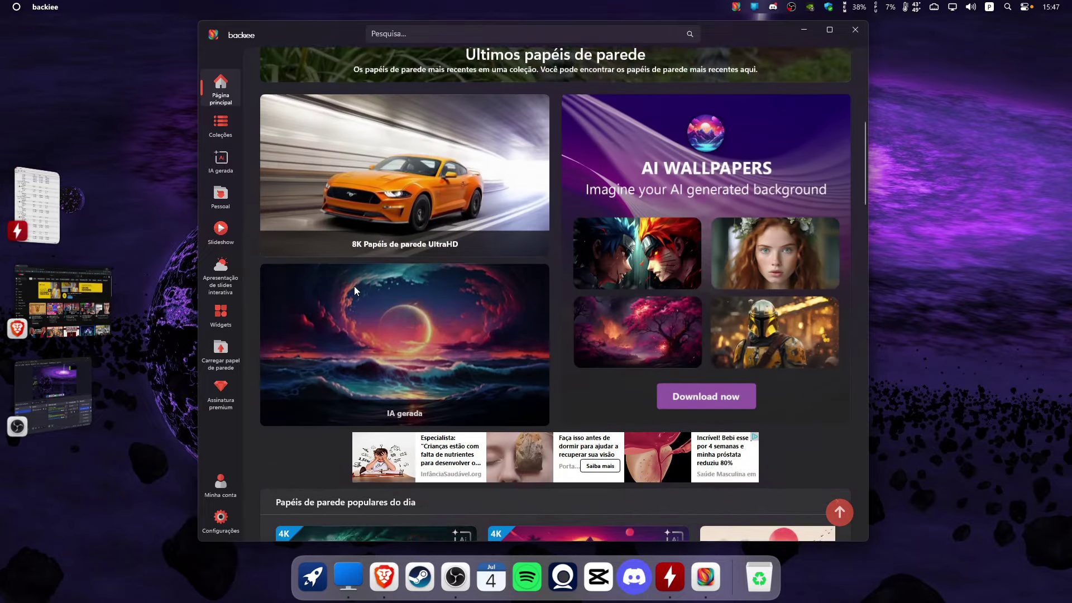
{"action": "scroll", "coordinate": [392, 257], "scroll_direction": "down", "scroll_amount": 5}
{"action": "scroll", "coordinate": [392, 262], "scroll_direction": "down", "scroll_amount": 2}
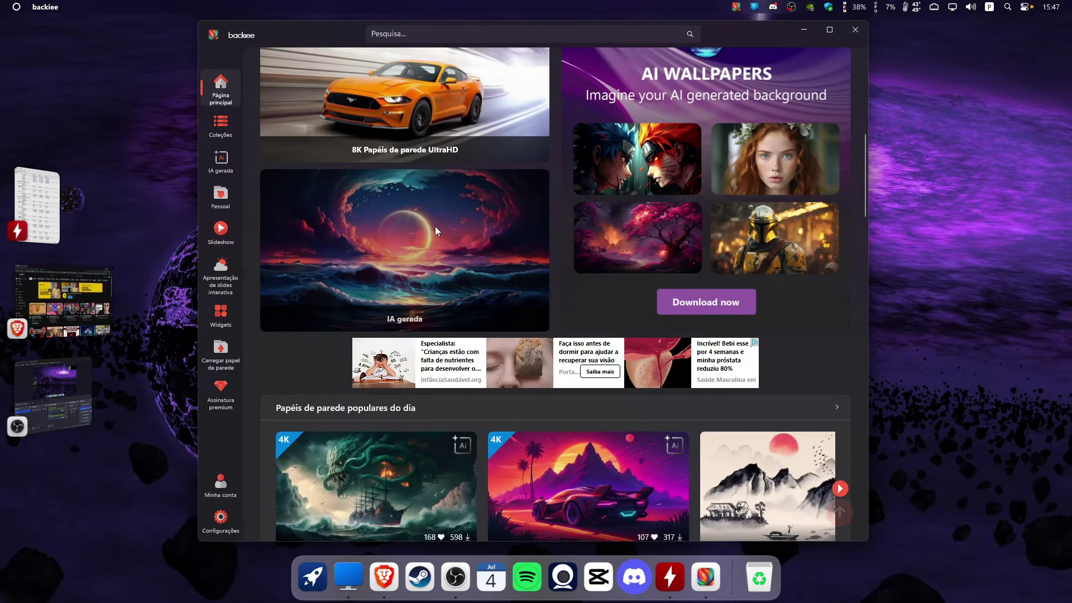
{"action": "left_click", "coordinate": [606, 177]}
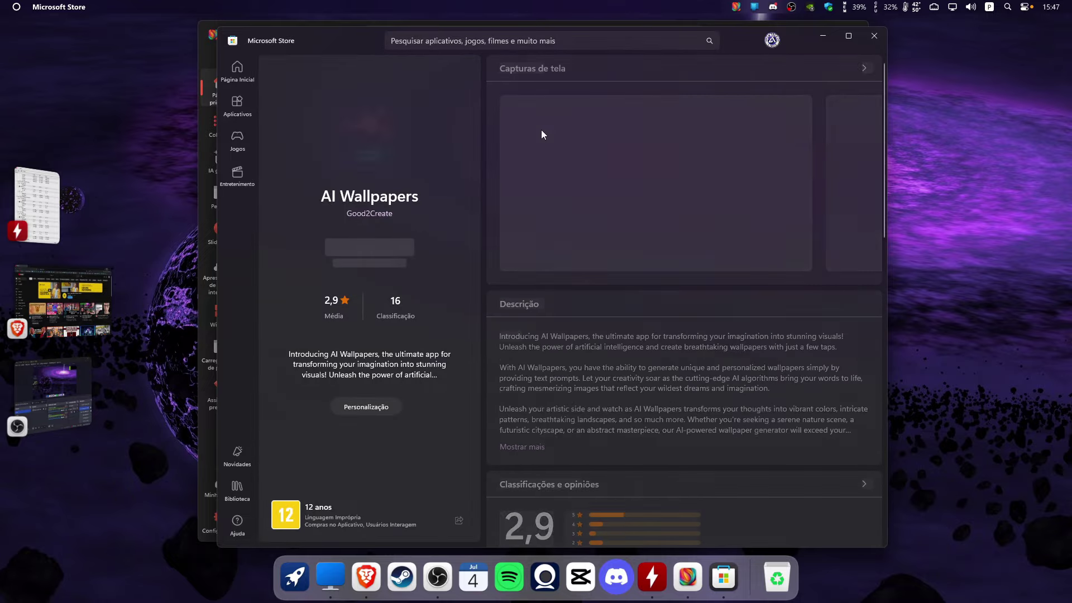
{"action": "left_click", "coordinate": [872, 37]}
Browse the home page down to Editores principais, view the uploads of the editor with the purple sky wallpaper, and return.
{"action": "scroll", "coordinate": [474, 251], "scroll_direction": "down", "scroll_amount": 10}
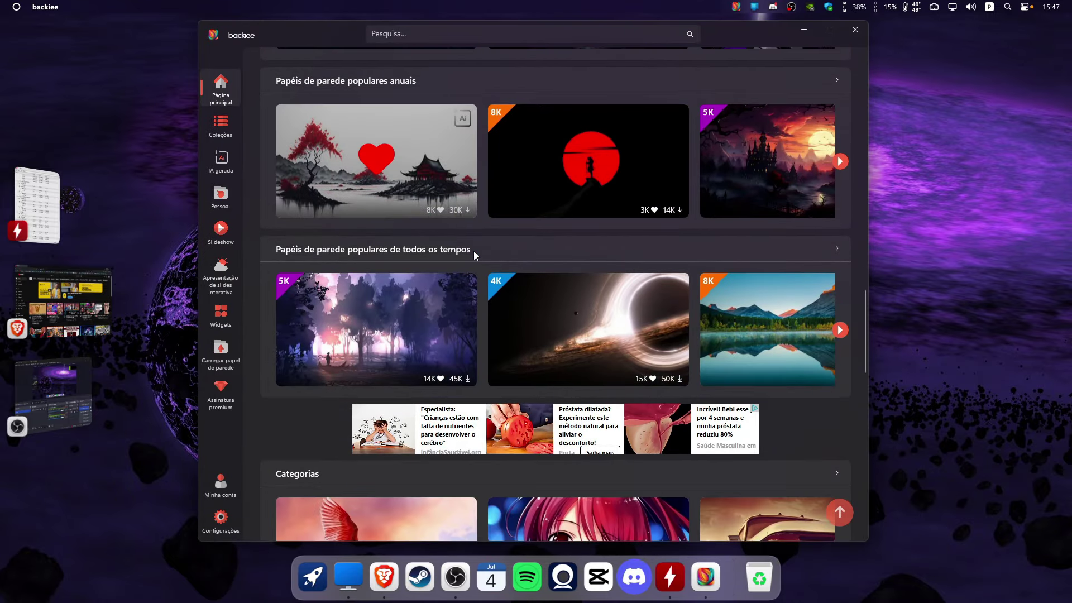
{"action": "scroll", "coordinate": [473, 251], "scroll_direction": "down", "scroll_amount": 10}
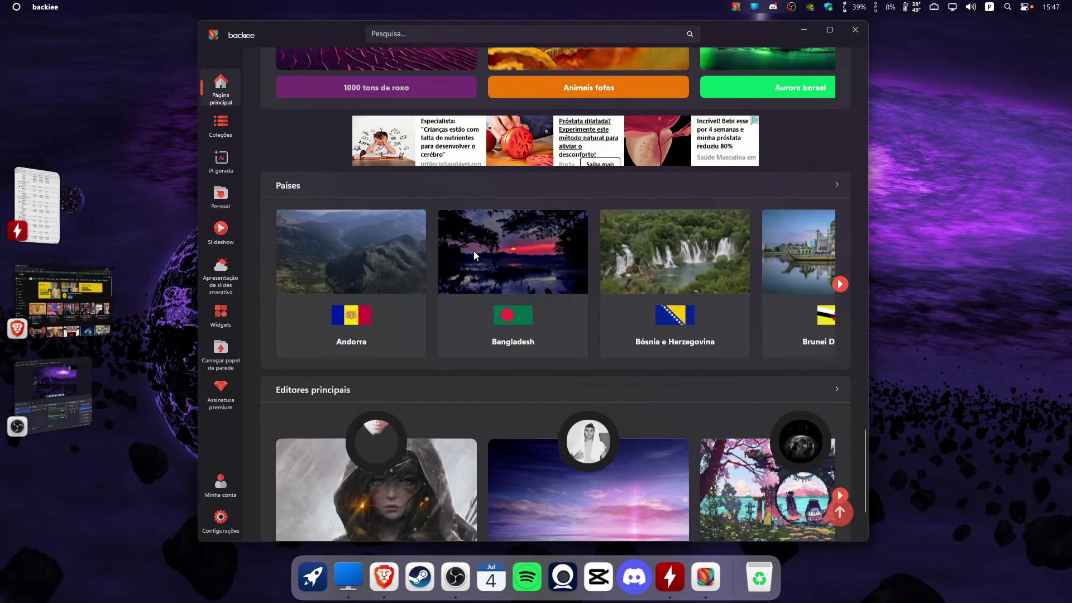
{"action": "scroll", "coordinate": [474, 255], "scroll_direction": "down", "scroll_amount": 2}
{"action": "scroll", "coordinate": [414, 265], "scroll_direction": "down", "scroll_amount": 1}
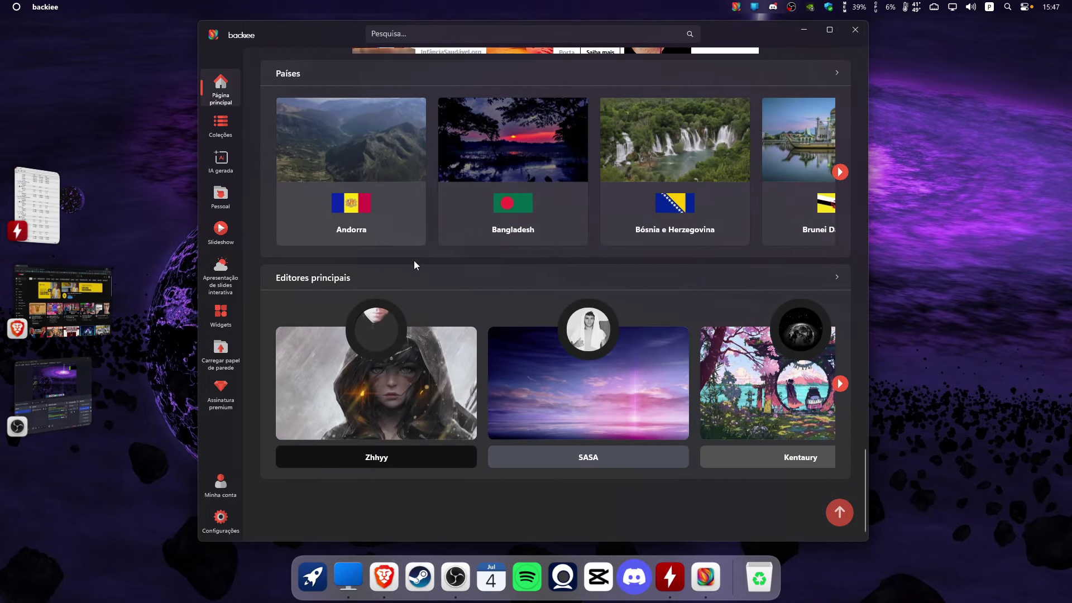
{"action": "left_click", "coordinate": [645, 425]}
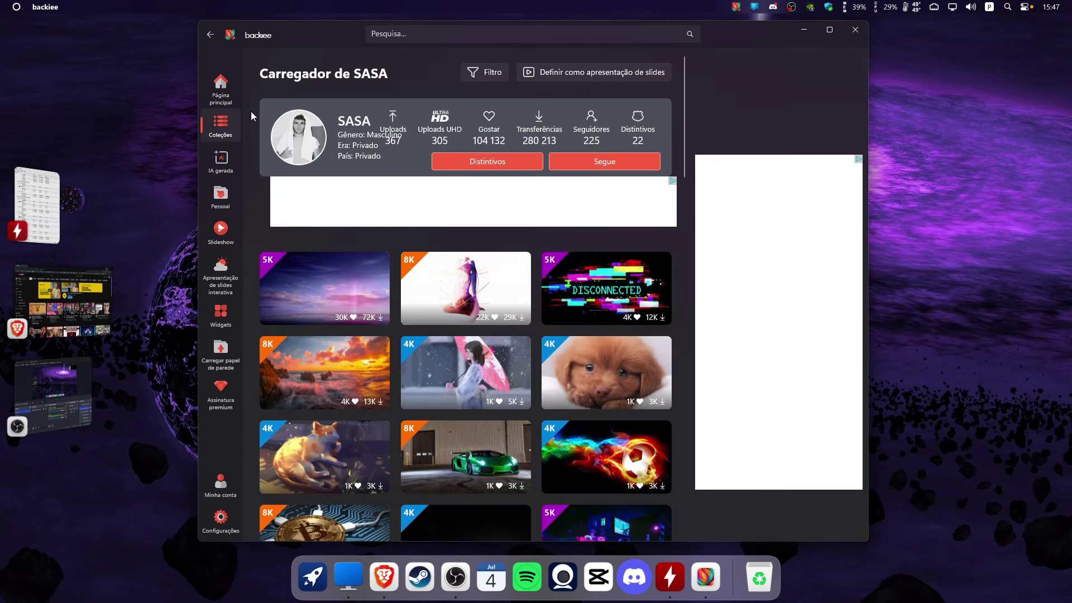
{"action": "left_click", "coordinate": [210, 36]}
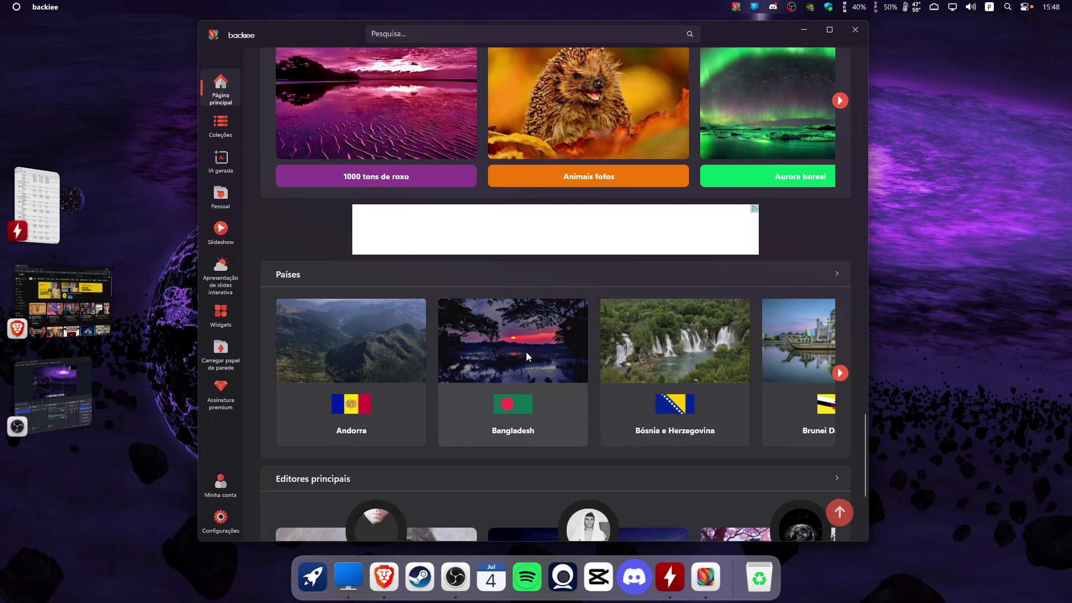
Open the Bangladesh collection and its Train Tracks in Lawachara National Park wallpaper, dismissing the full-screen ad.
{"action": "left_click", "coordinate": [528, 356]}
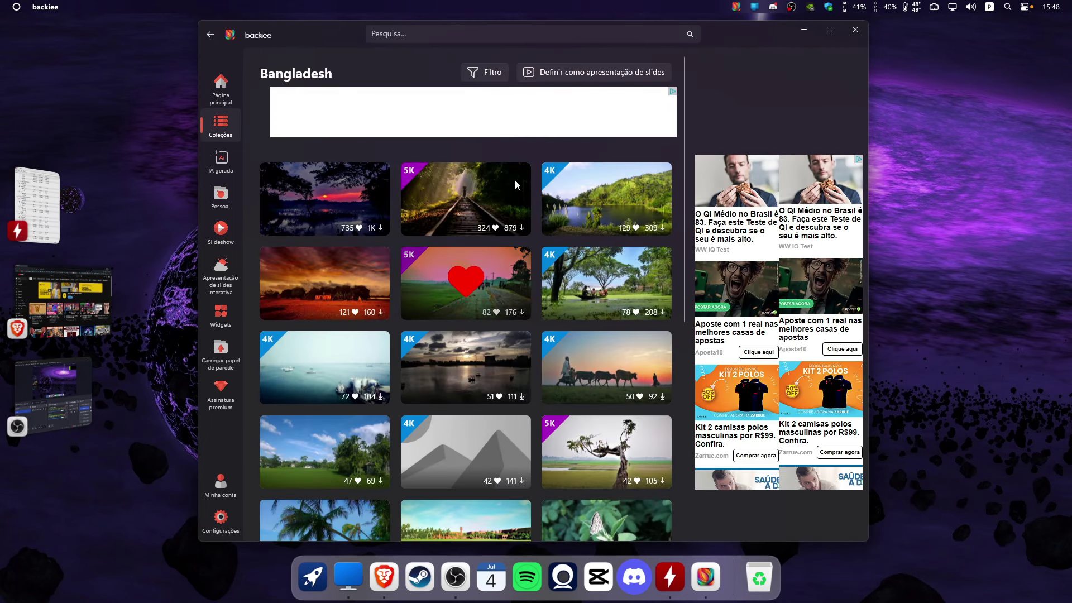
{"action": "scroll", "coordinate": [495, 227], "scroll_direction": "down", "scroll_amount": 7}
{"action": "scroll", "coordinate": [494, 227], "scroll_direction": "up", "scroll_amount": 8}
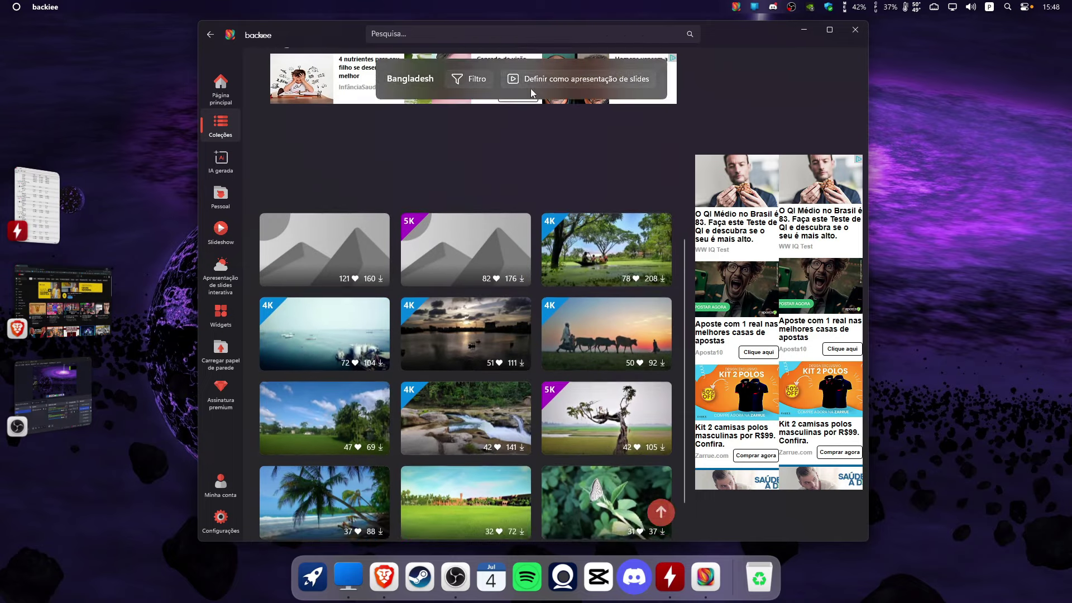
{"action": "double_click", "coordinate": [450, 188]}
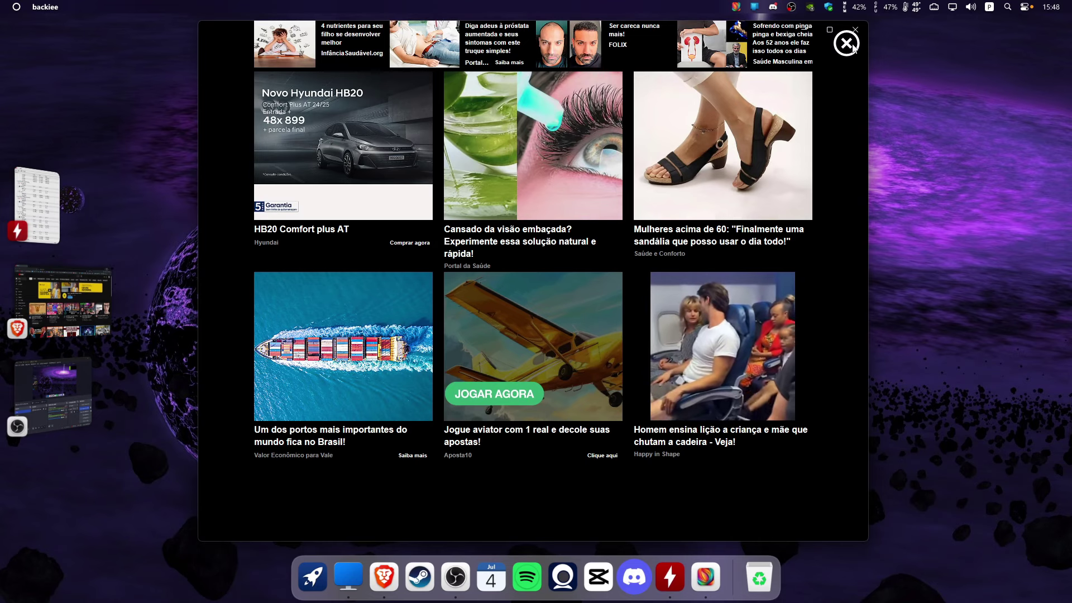
{"action": "left_click", "coordinate": [853, 48]}
Apply the train tracks image as the desktop wallpaper and close backiee.
{"action": "left_click", "coordinate": [629, 487]}
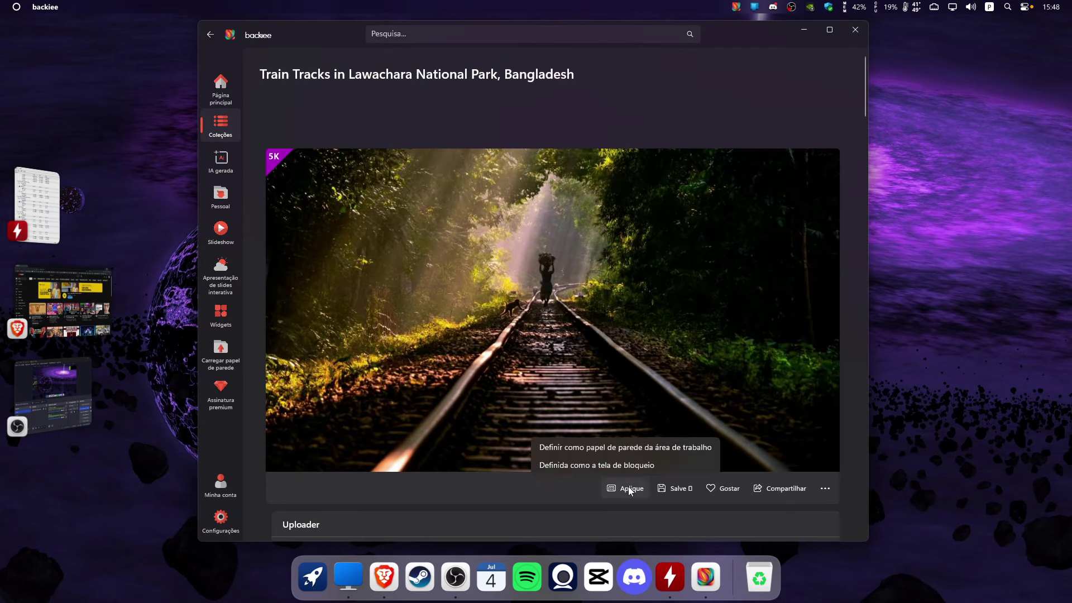
{"action": "left_click", "coordinate": [612, 441]}
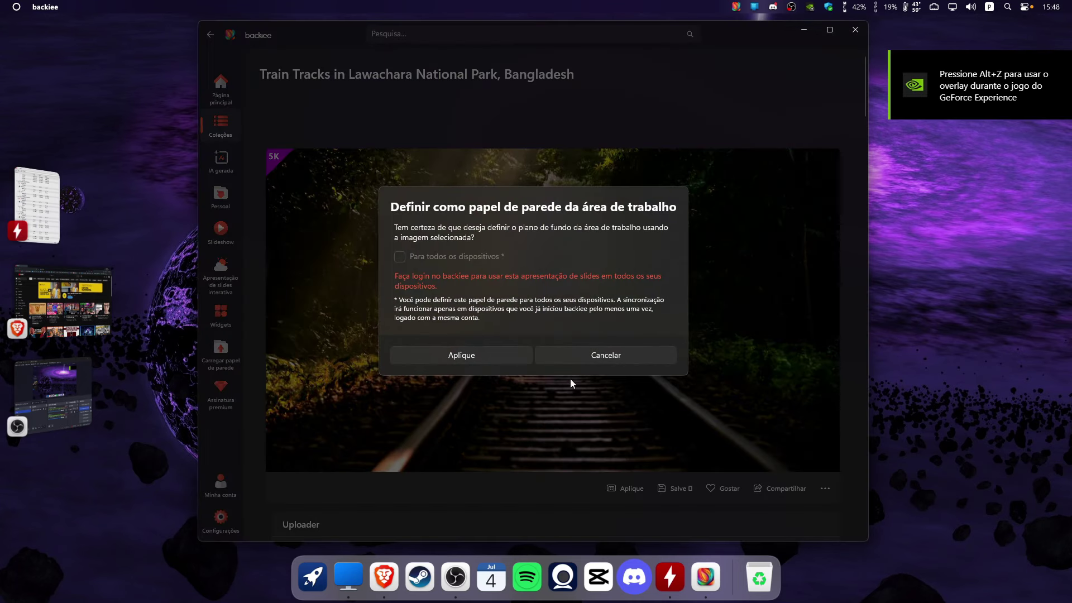
{"action": "left_click", "coordinate": [477, 355]}
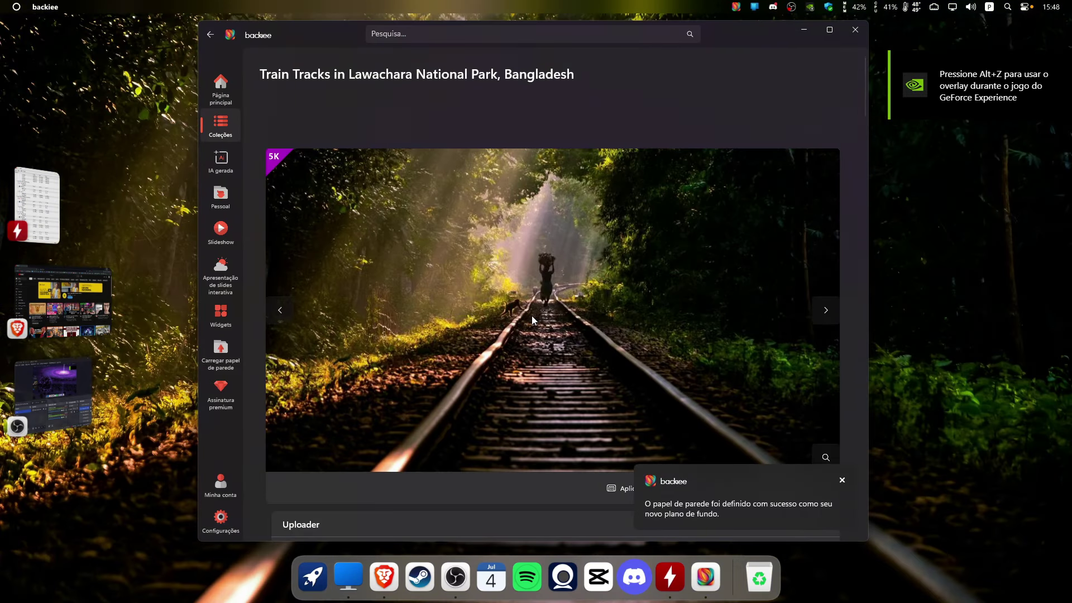
{"action": "left_click", "coordinate": [856, 30]}
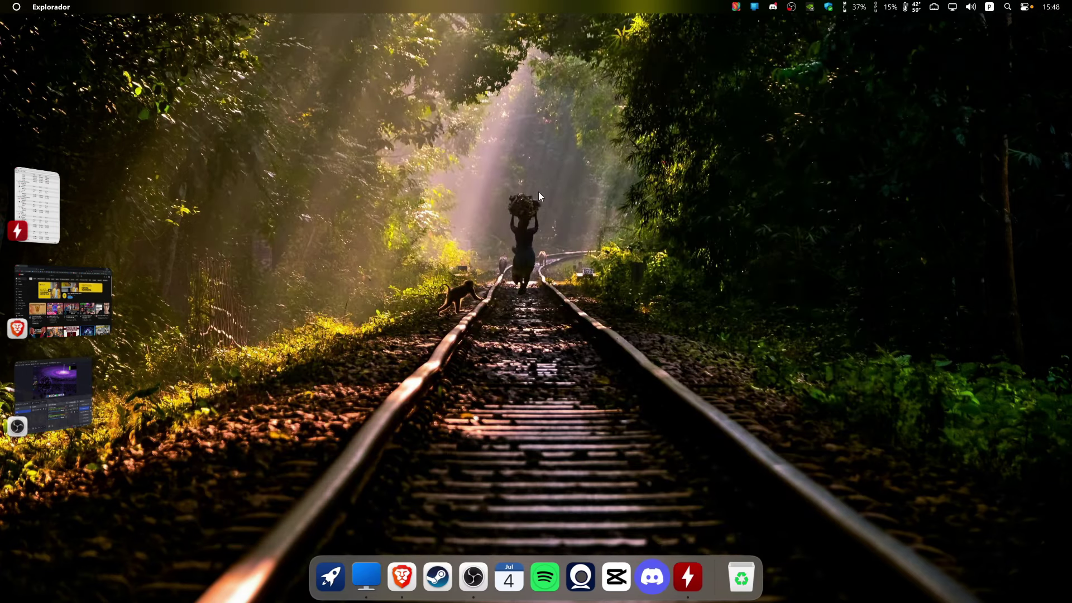
Show Brave from the dock, minimize it, recall it from Stage Manager, toggle its window between reduced and maximized, and minimize it again.
{"action": "left_click", "coordinate": [402, 578]}
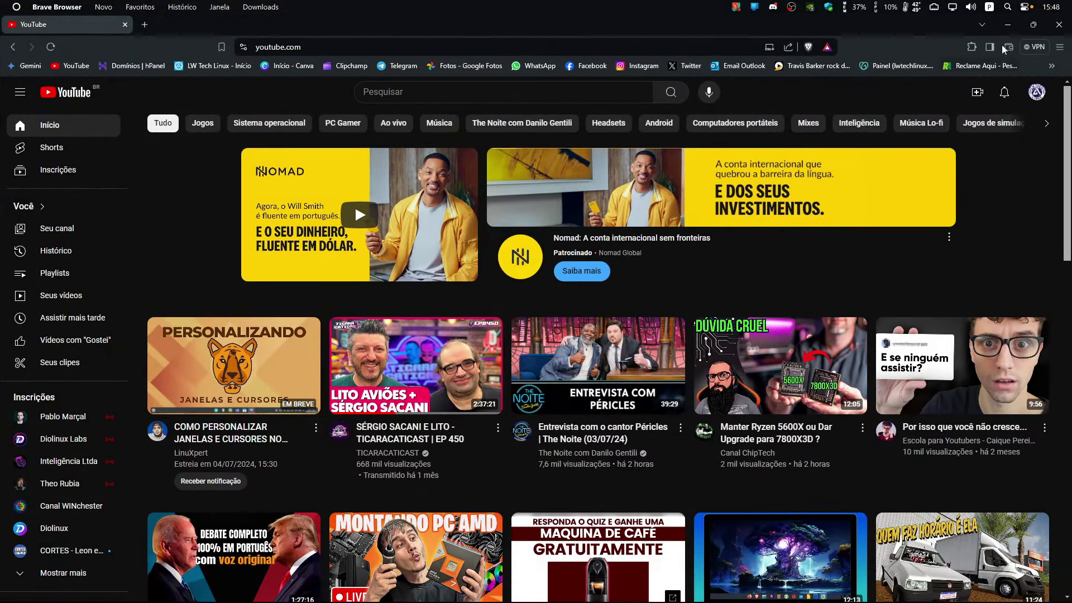
{"action": "left_click", "coordinate": [1008, 24]}
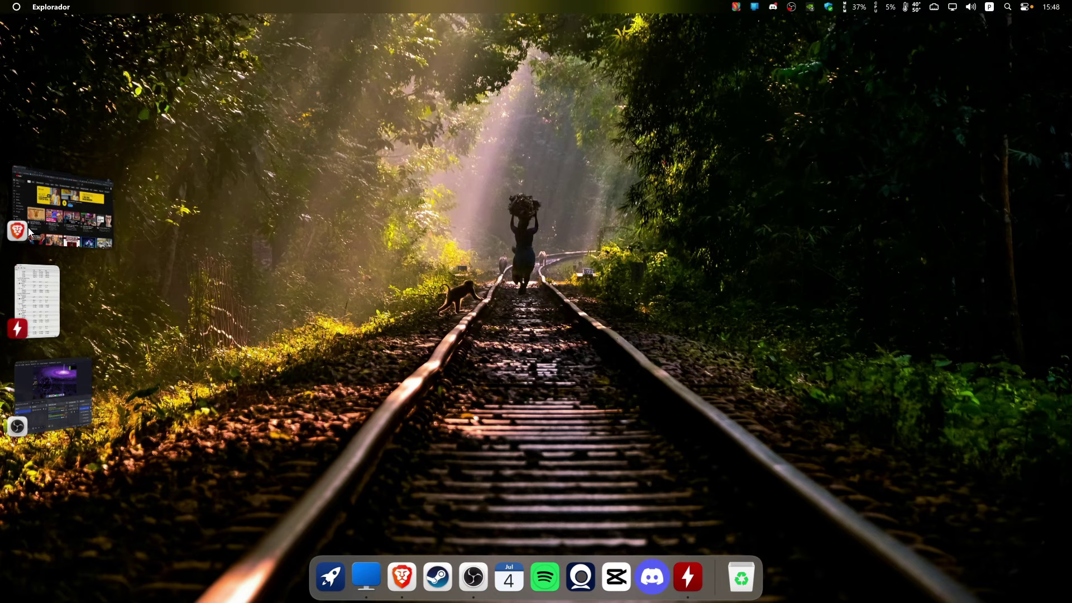
{"action": "left_click", "coordinate": [53, 208]}
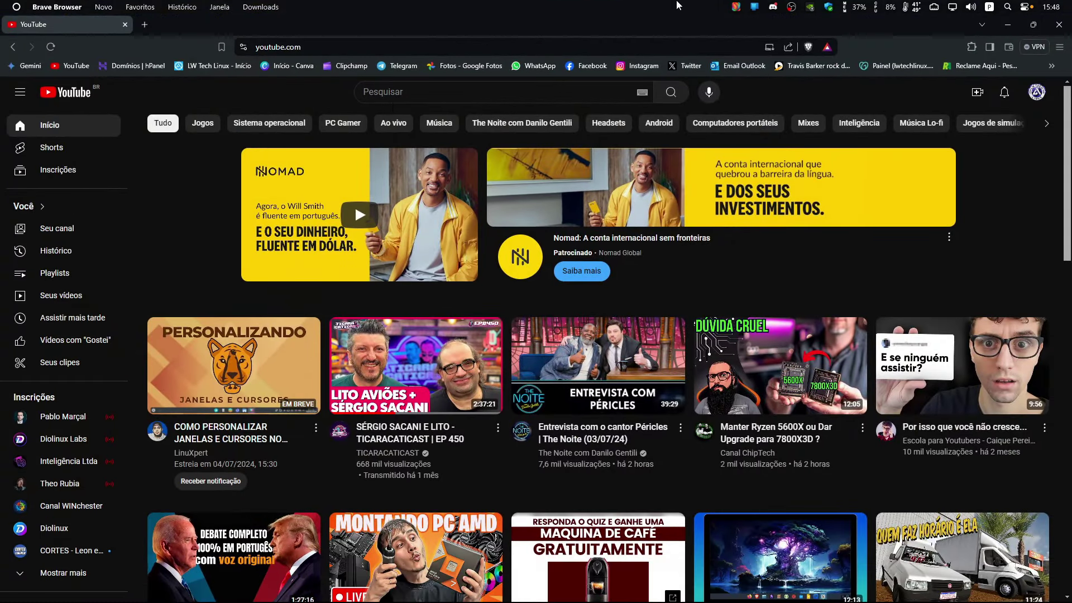
{"action": "left_click", "coordinate": [1033, 24]}
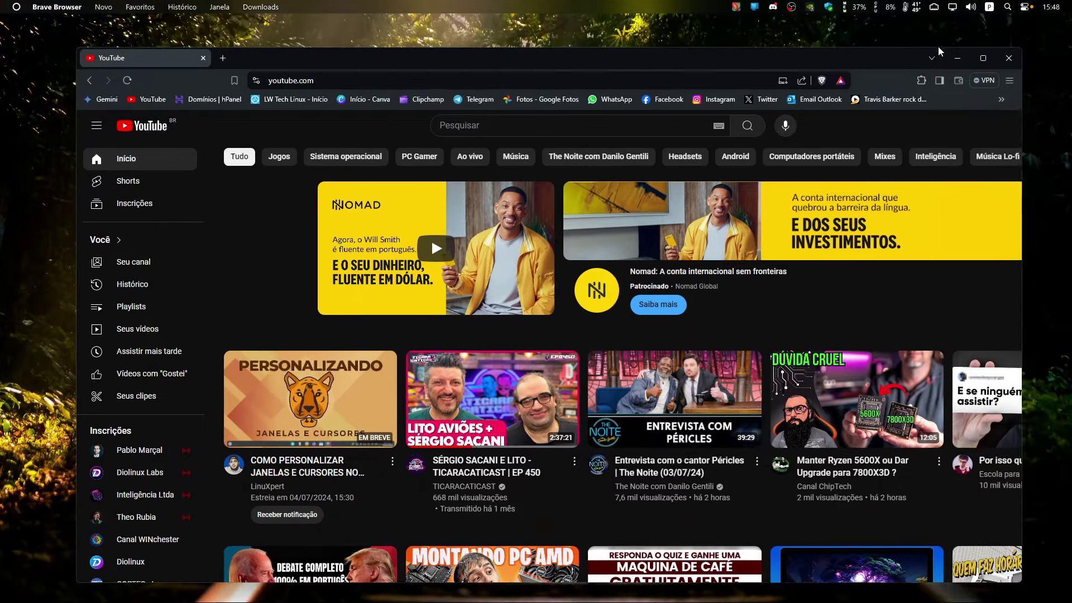
{"action": "left_click", "coordinate": [984, 56]}
{"action": "left_click", "coordinate": [1008, 25]}
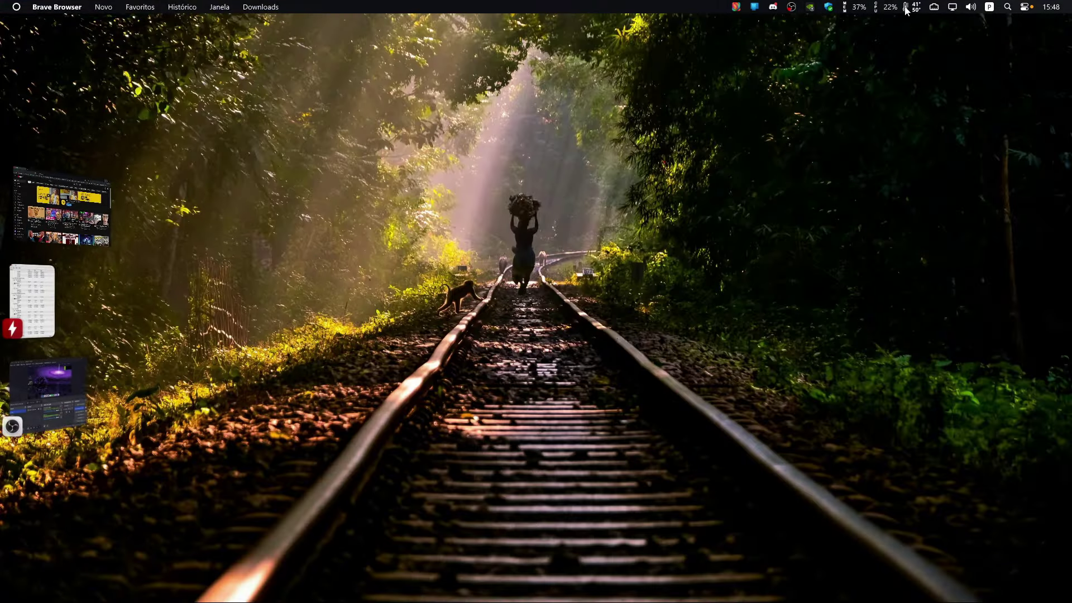
Recall Brave from its Stage Manager thumbnail once more, reduce and maximize the window, and minimize it.
{"action": "left_click", "coordinate": [62, 220]}
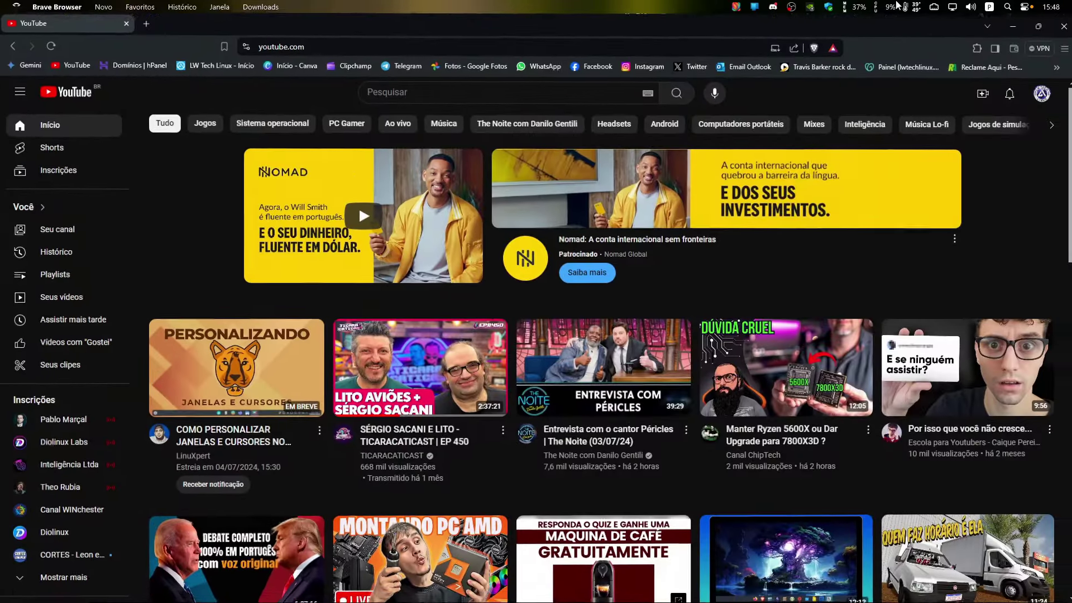
{"action": "left_click", "coordinate": [1034, 24]}
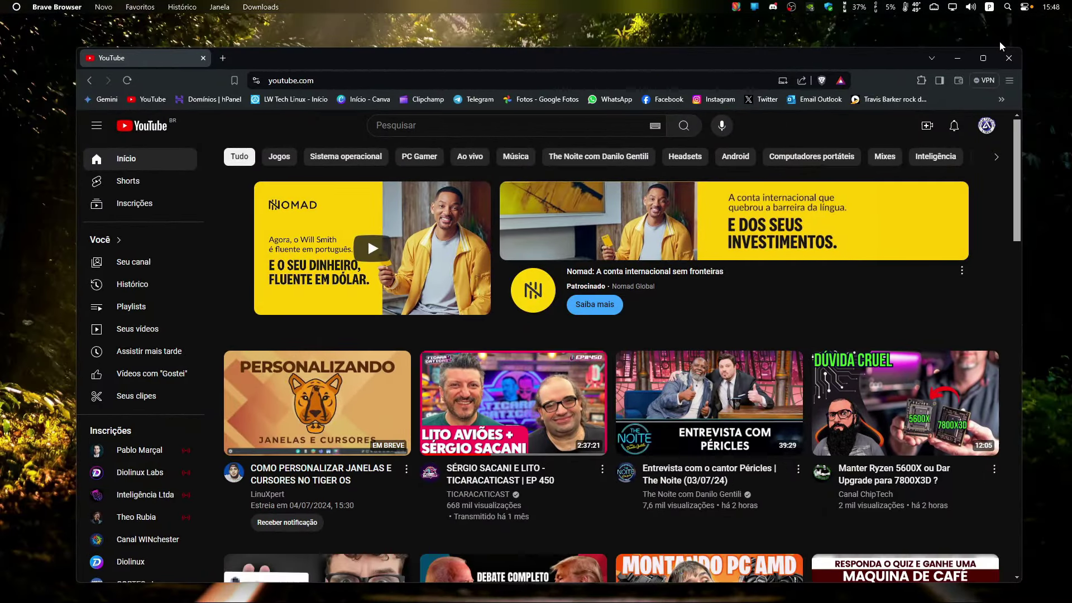
{"action": "left_click", "coordinate": [984, 56]}
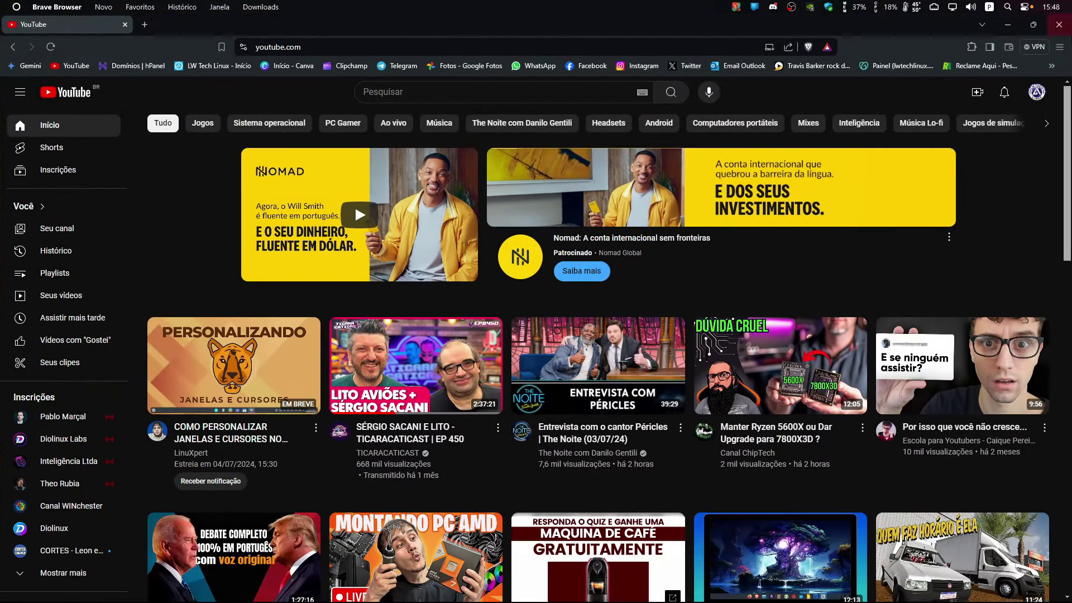
{"action": "left_click", "coordinate": [1007, 27]}
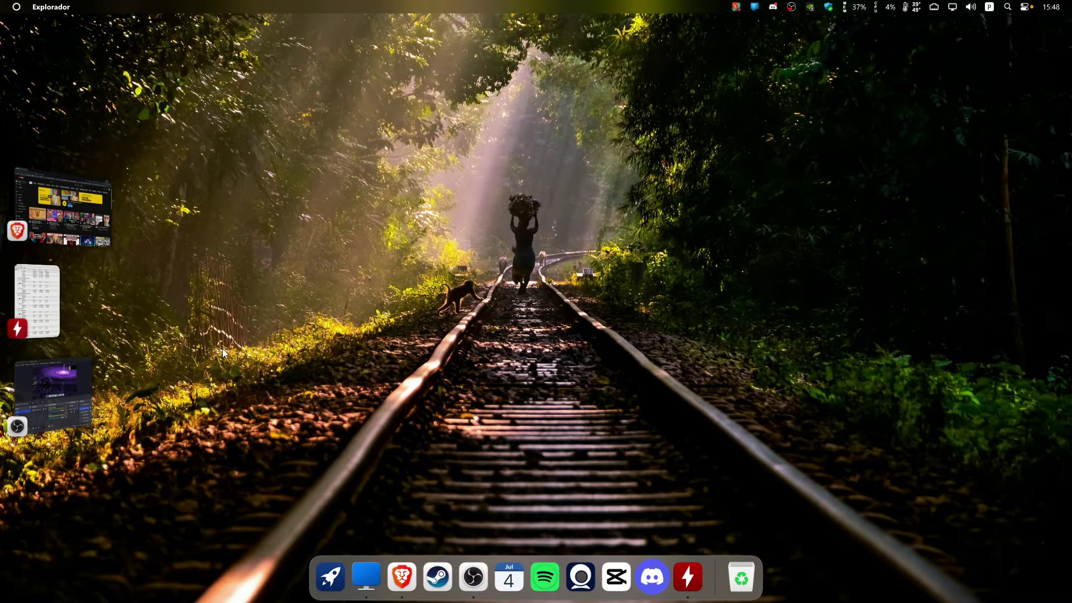
Try the dock's rocket launcher, and bring up HWMonitor from the dock and send its window back to Stage Manager.
{"action": "left_click", "coordinate": [331, 580]}
{"action": "left_click", "coordinate": [330, 581]}
{"action": "left_click", "coordinate": [689, 581]}
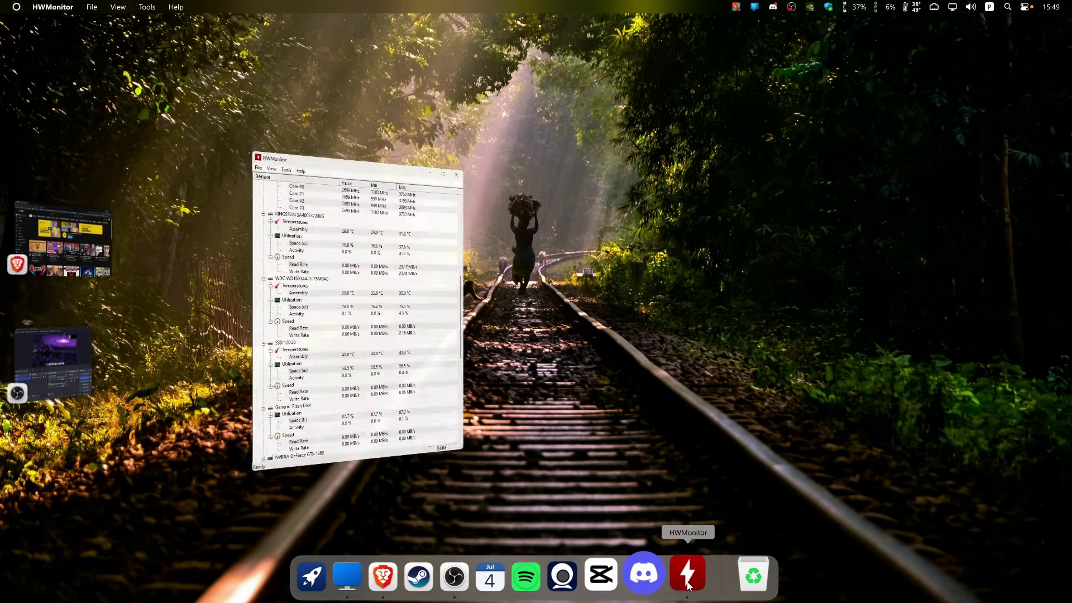
{"action": "left_click", "coordinate": [662, 106]}
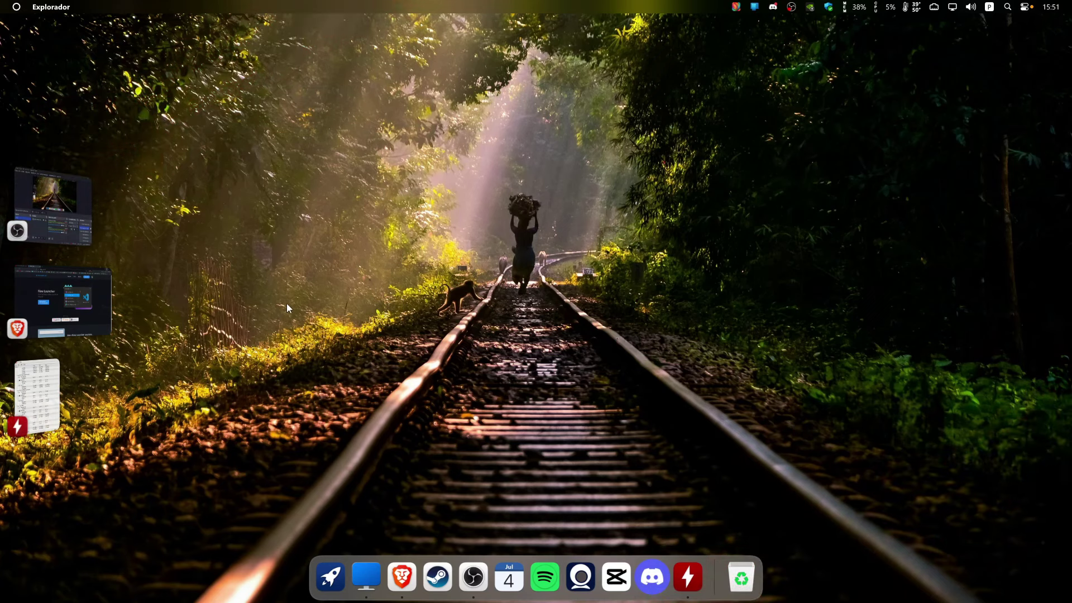
Switch to the Flow Launcher site in Brave and download the installer as Flow-Launcher-Setup into the Programas folder on drive D.
{"action": "left_click", "coordinate": [95, 310]}
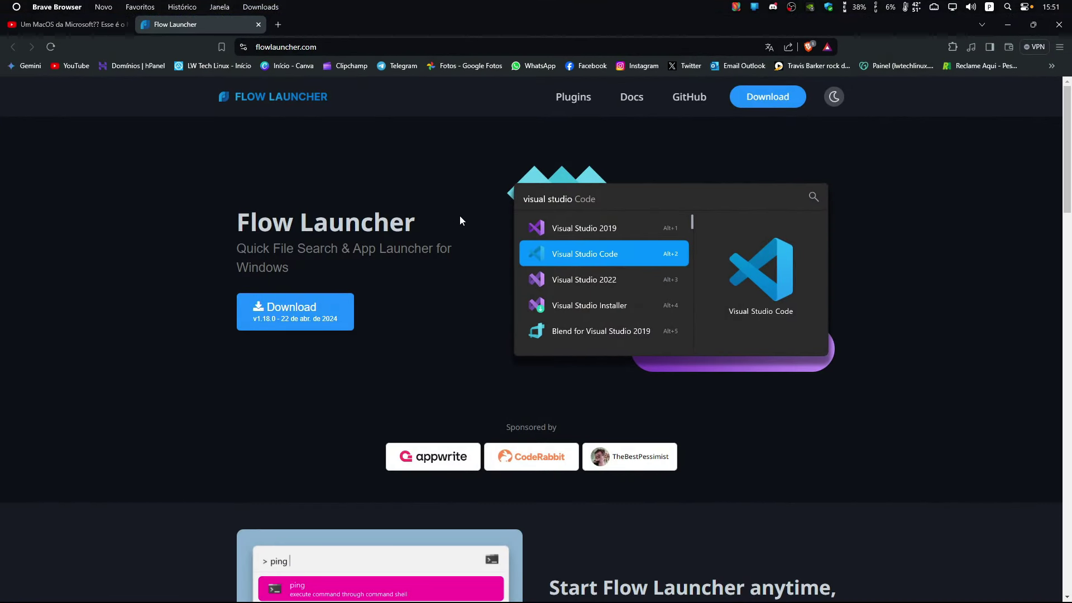
{"action": "scroll", "coordinate": [387, 296], "scroll_direction": "down", "scroll_amount": 1}
{"action": "scroll", "coordinate": [387, 290], "scroll_direction": "up", "scroll_amount": 1}
{"action": "left_click", "coordinate": [310, 314]}
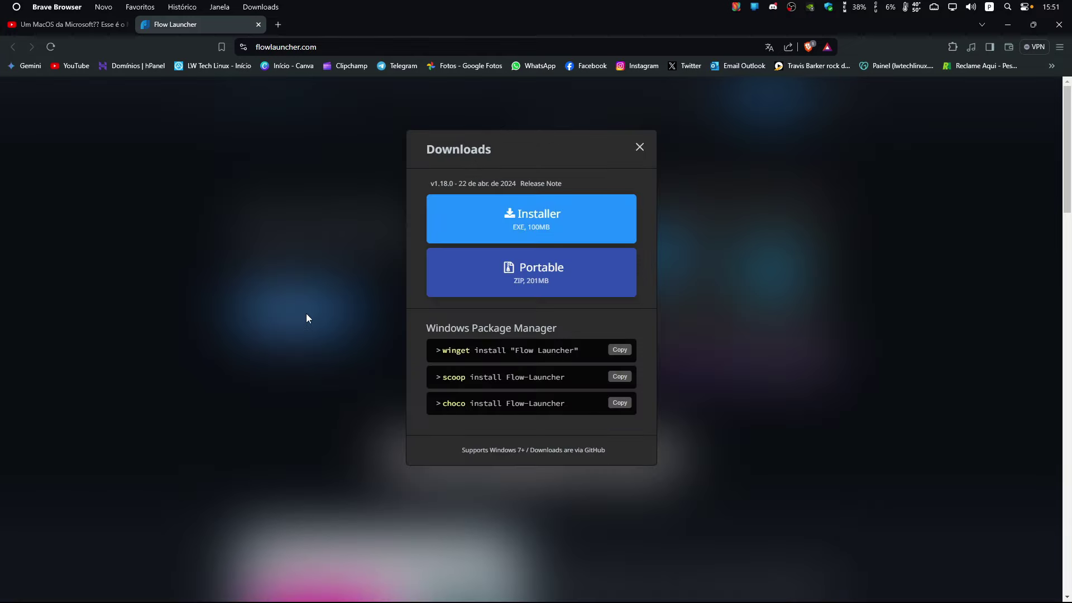
{"action": "left_click", "coordinate": [533, 229]}
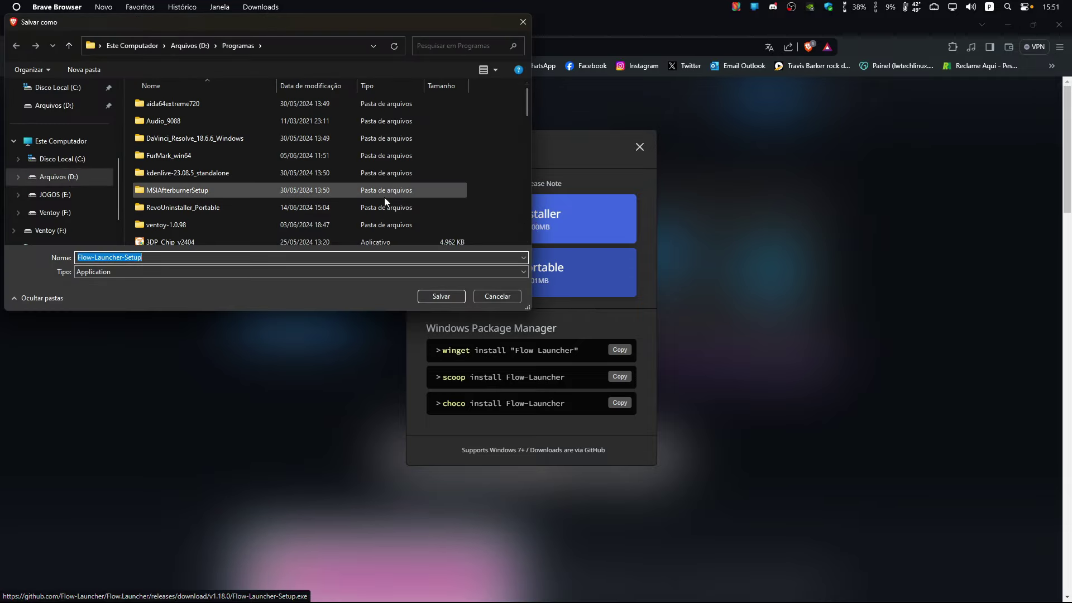
{"action": "left_click", "coordinate": [438, 297]}
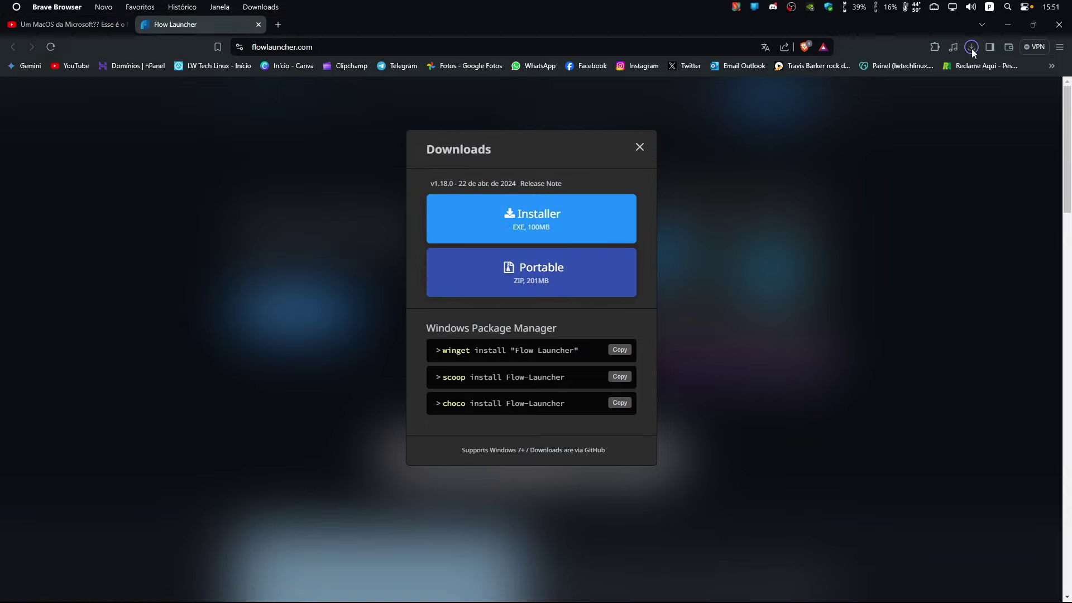
Run the downloaded Flow-Launcher-Setup.exe, close the site's Downloads dialog, and minimize Brave.
{"action": "left_click", "coordinate": [972, 51]}
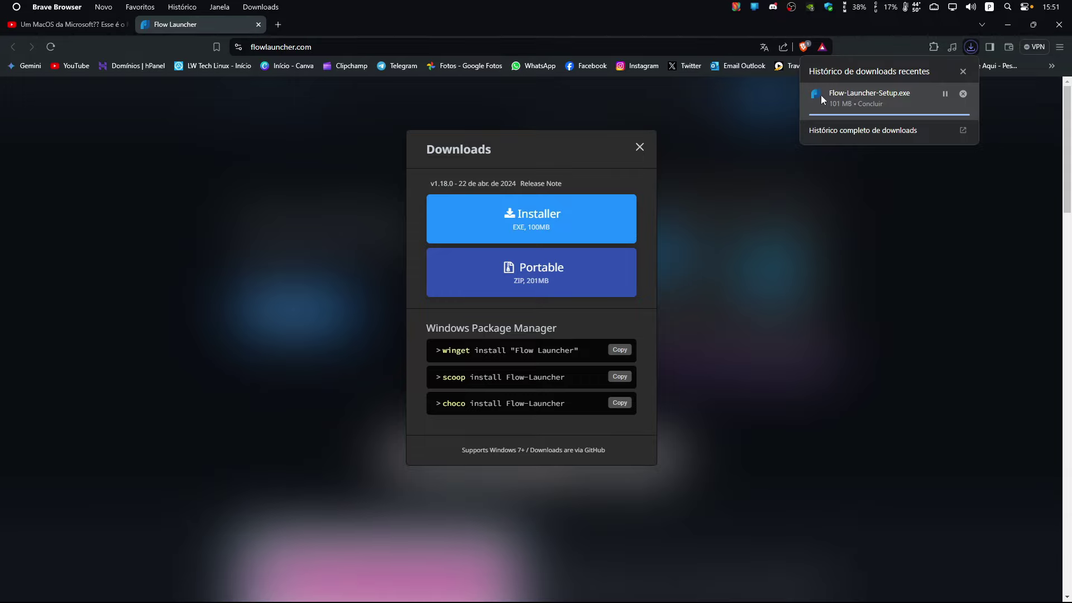
{"action": "left_click", "coordinate": [851, 98]}
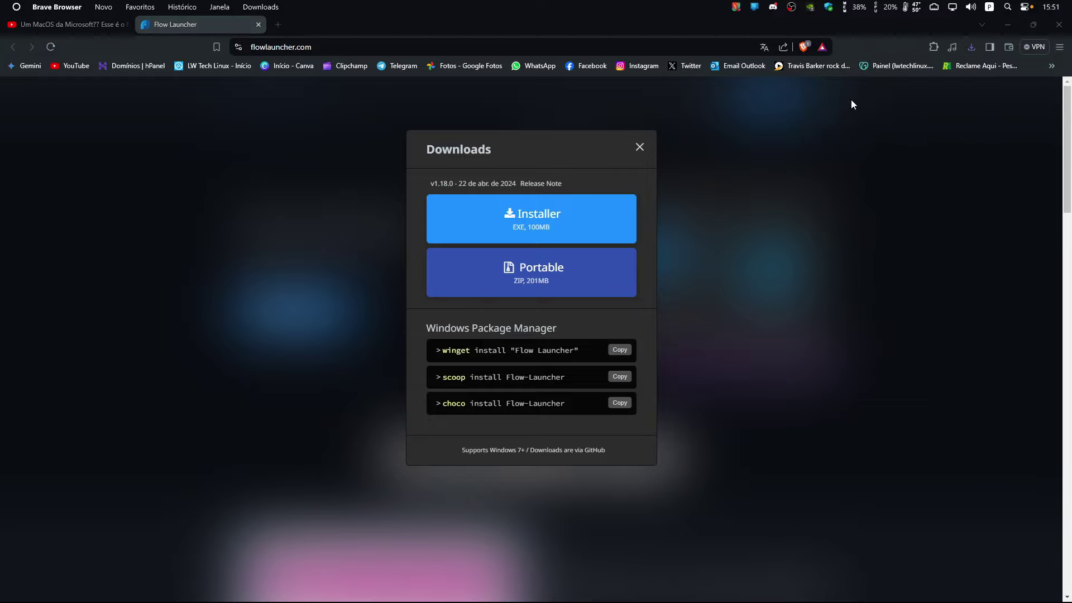
{"action": "left_click", "coordinate": [639, 148]}
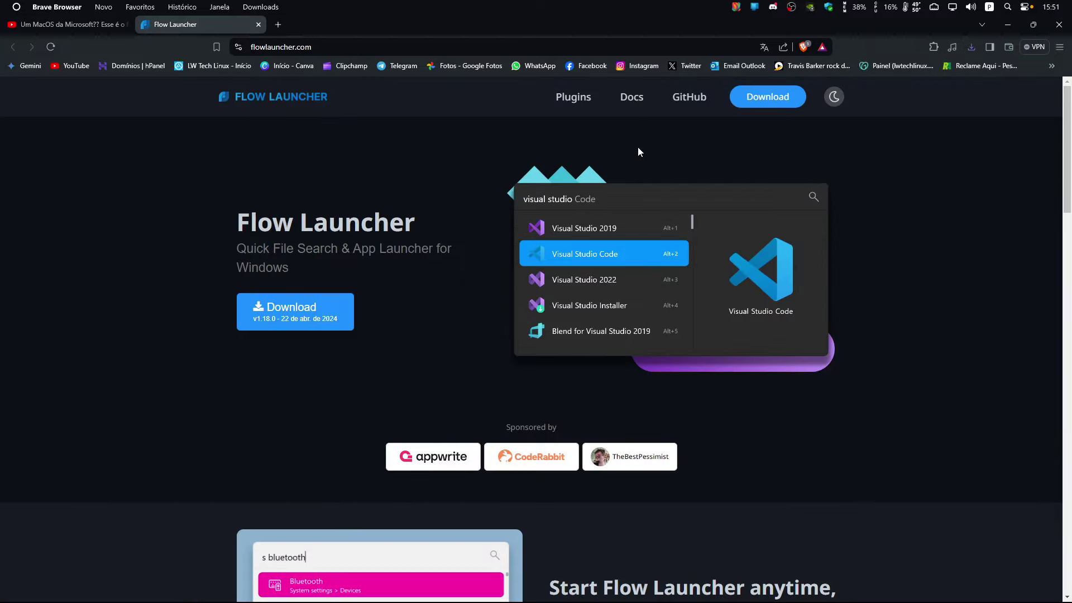
{"action": "left_click", "coordinate": [1006, 25]}
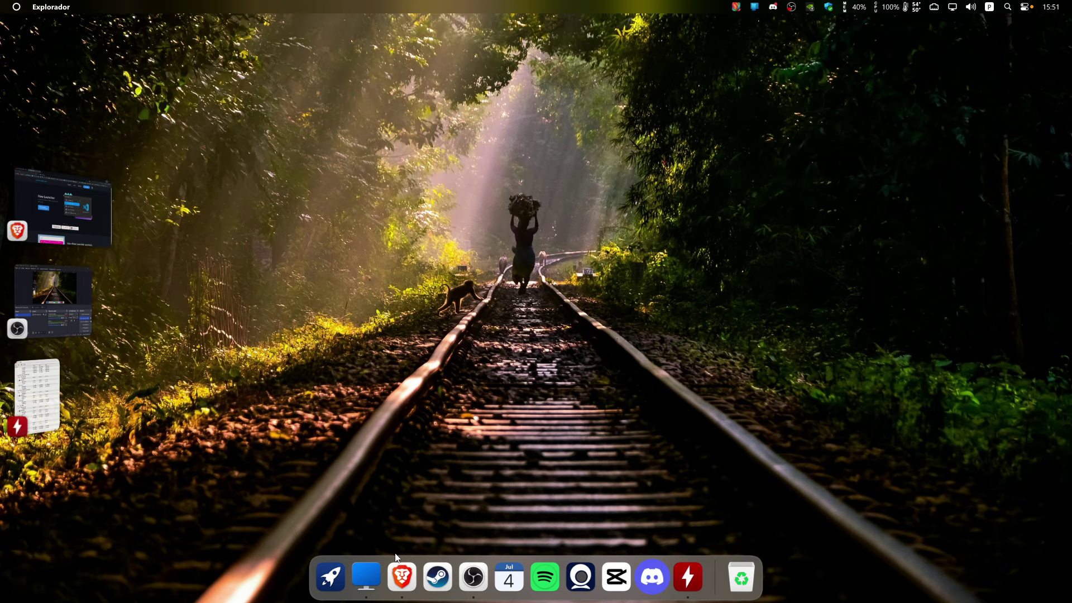
Bring Brave up and minimize it again, and set the Flow Launcher wizard's language to Português (Brasil).
{"action": "left_click", "coordinate": [397, 578]}
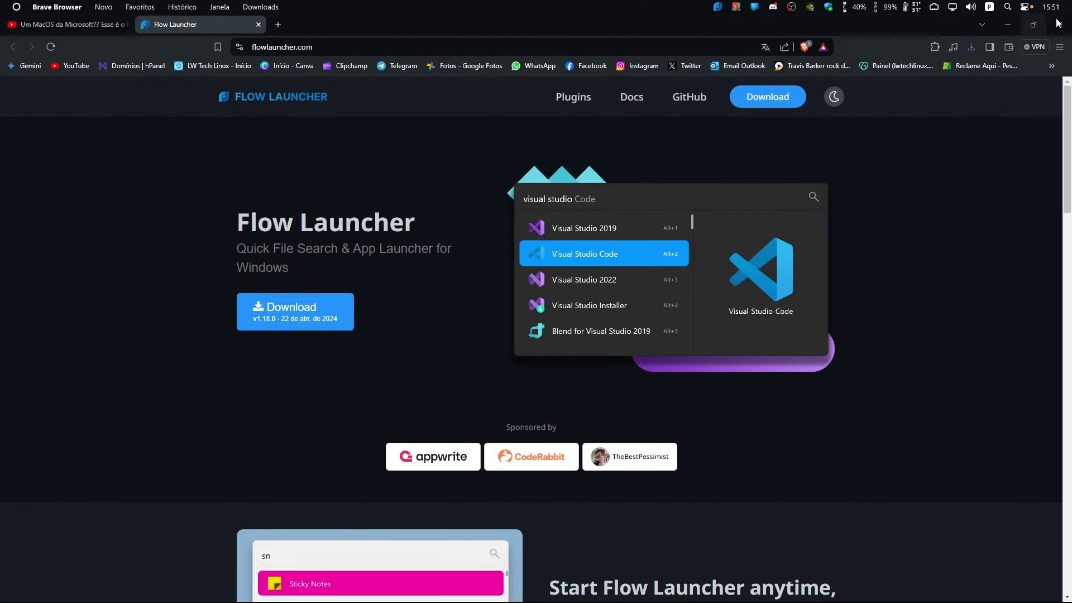
{"action": "left_click", "coordinate": [1008, 28]}
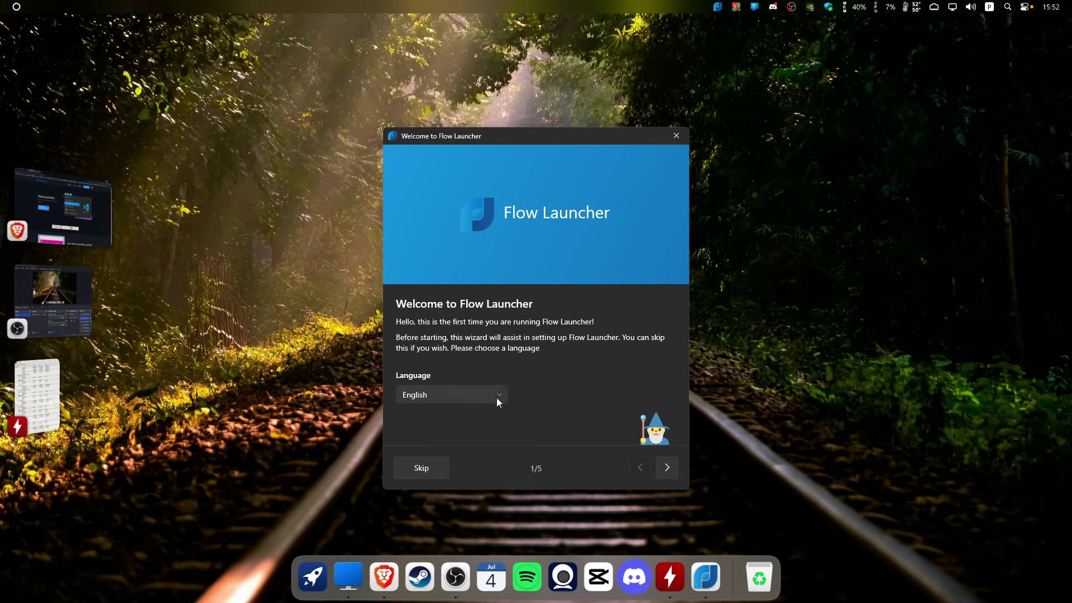
{"action": "left_click", "coordinate": [497, 398]}
{"action": "scroll", "coordinate": [474, 357], "scroll_direction": "down", "scroll_amount": 1}
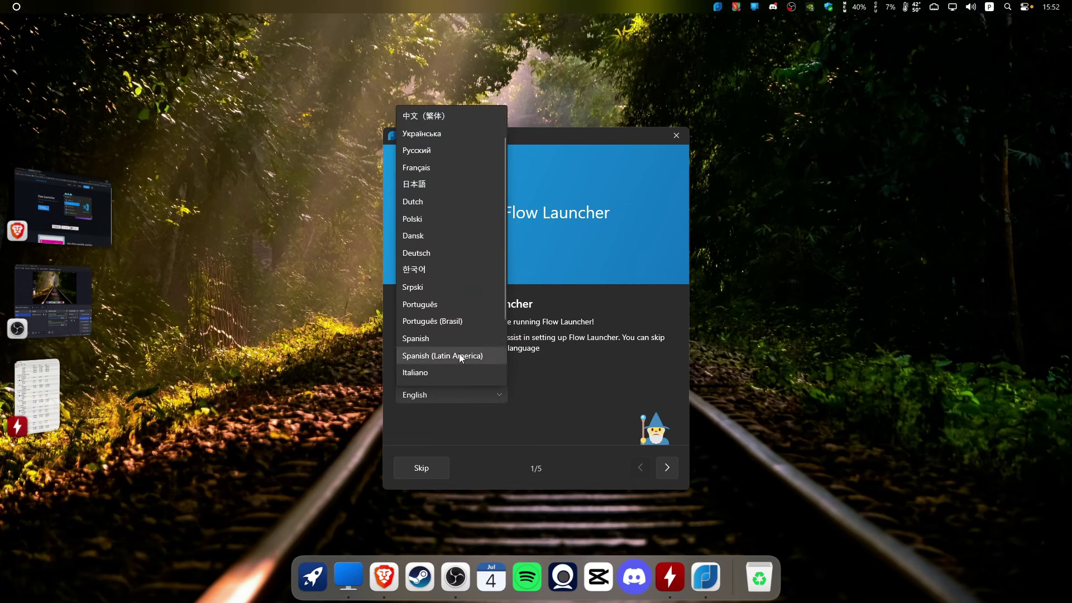
{"action": "left_click", "coordinate": [444, 321]}
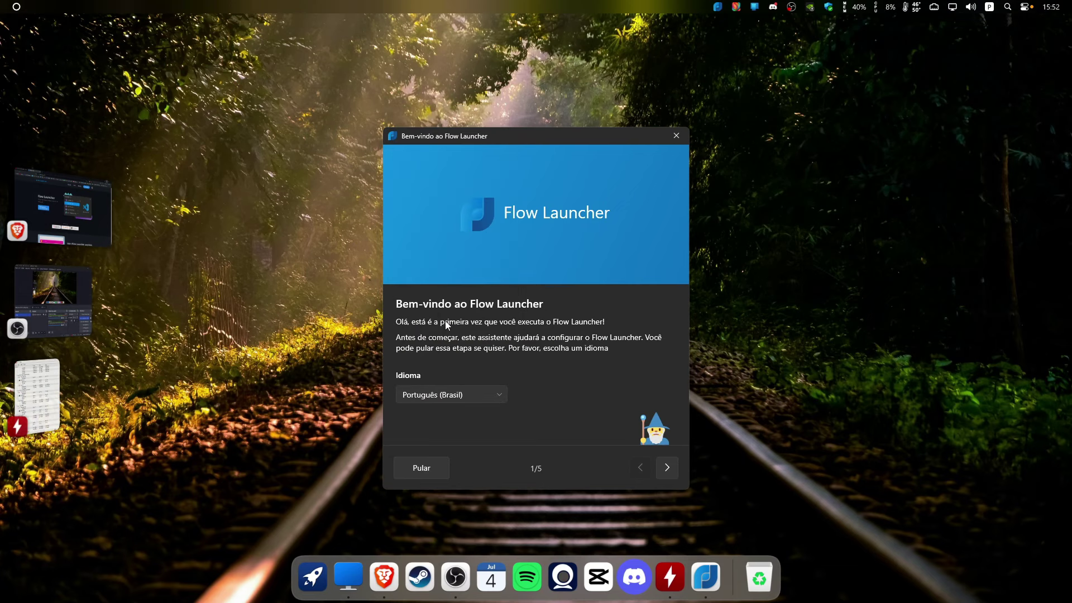
Advance to the wizard's last page, enable launching Flow Launcher at system startup, and finish the setup.
{"action": "left_click", "coordinate": [667, 467]}
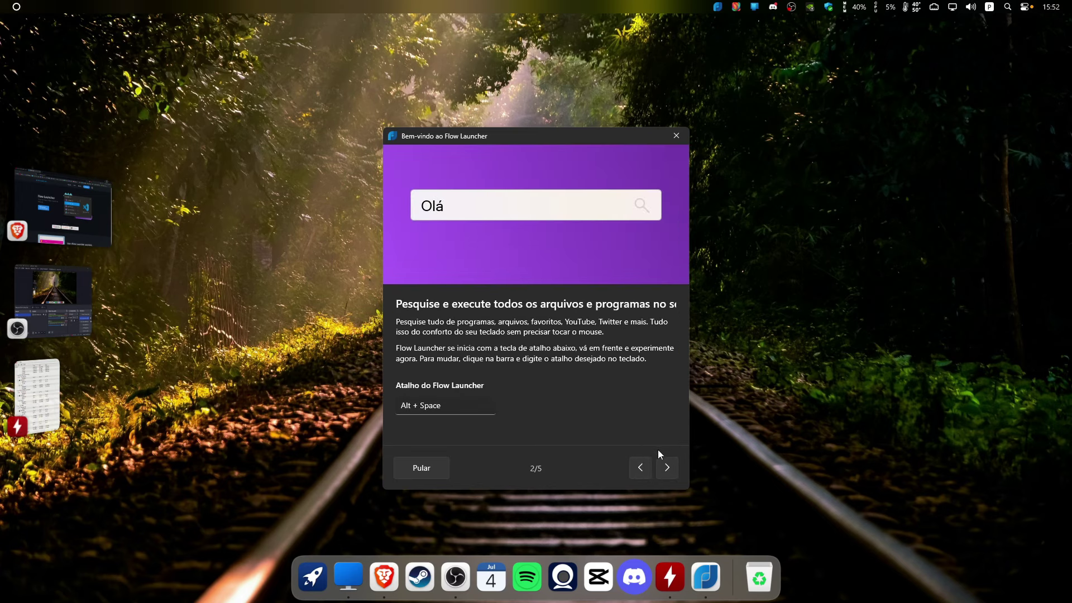
{"action": "left_click", "coordinate": [666, 467]}
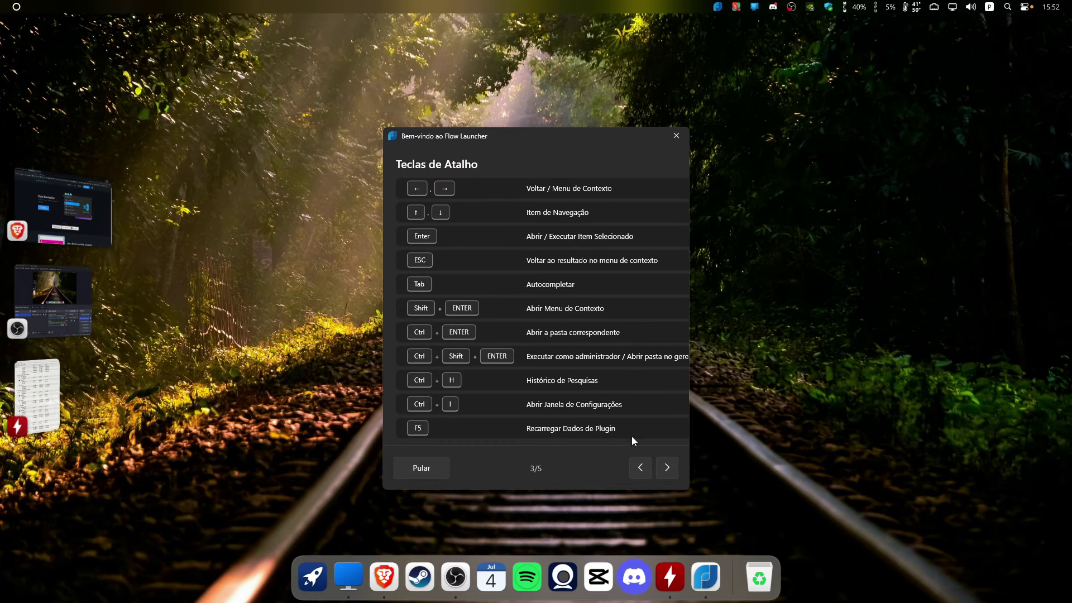
{"action": "left_click", "coordinate": [666, 469]}
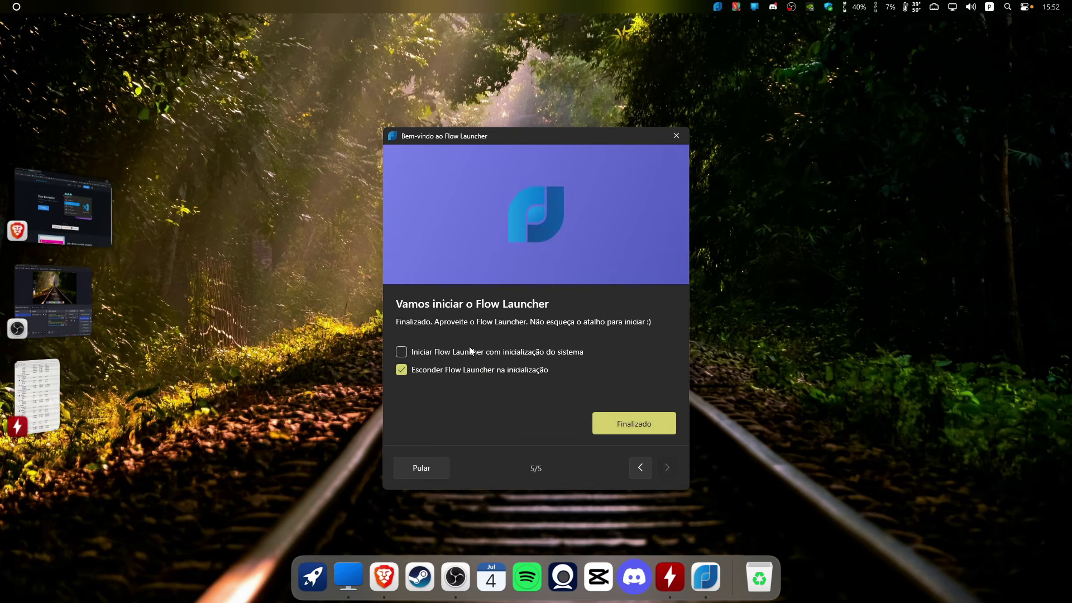
{"action": "left_click", "coordinate": [402, 352]}
{"action": "left_click", "coordinate": [626, 424]}
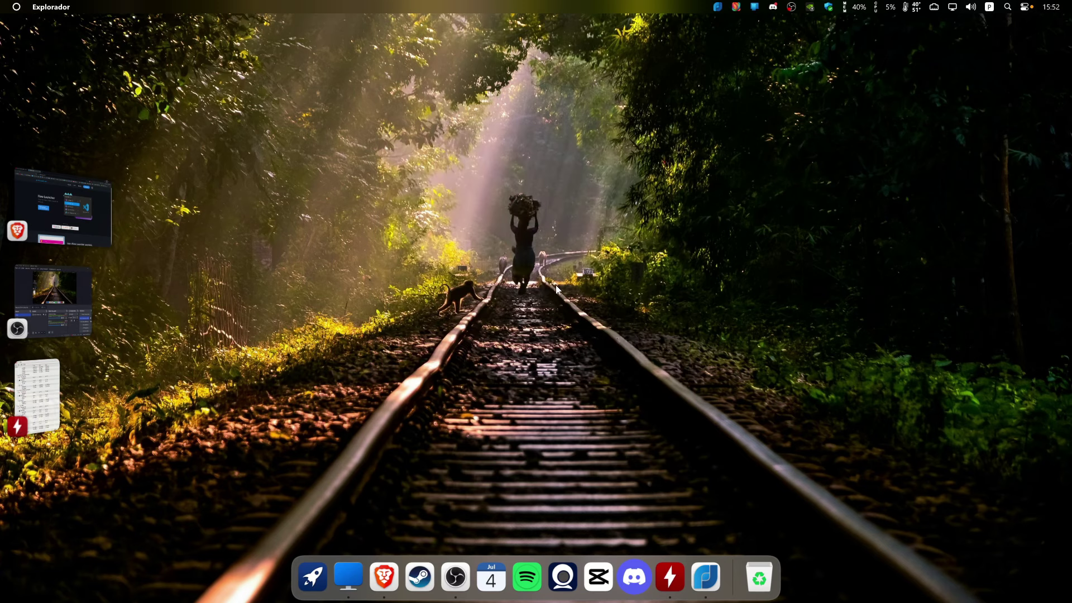
Call up the Flow Launcher search bar and search for OBS.
{"action": "key", "text": "alt+space"}
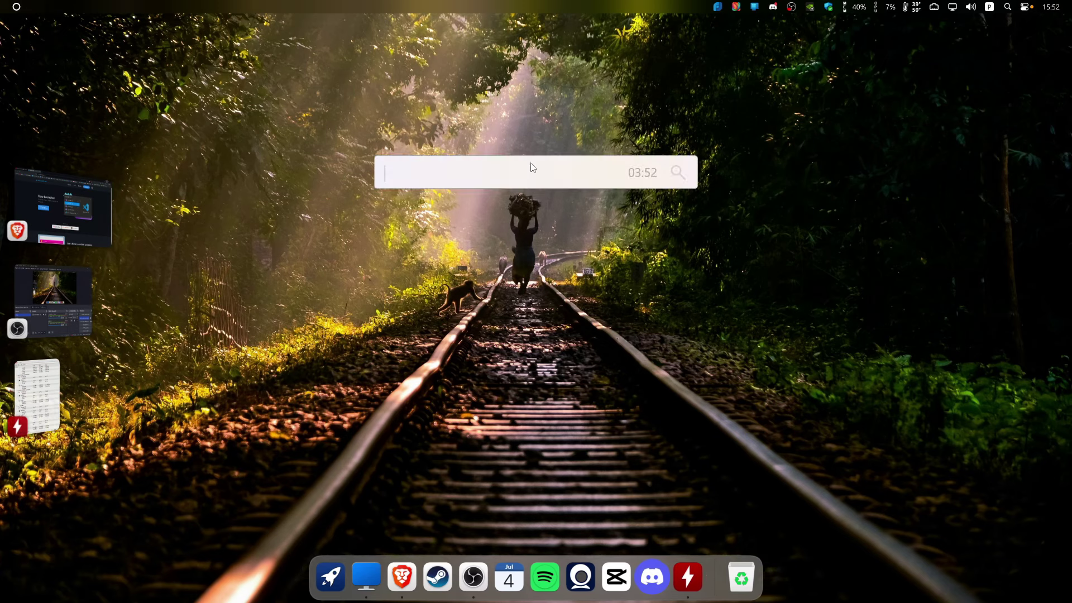
{"action": "type", "text": "osb"}
{"action": "key", "text": "BackSpace"}
{"action": "key", "text": "BackSpace"}
{"action": "key", "text": "BackSpace"}
{"action": "type", "text": "OBS"}
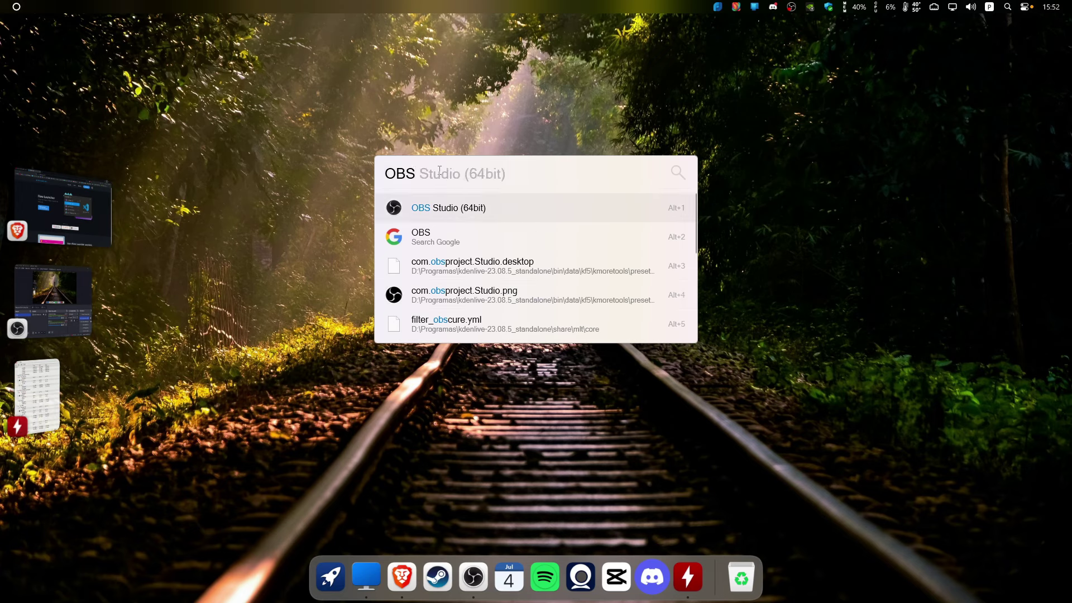
Replace the launcher query with chrome.
{"action": "key", "text": "BackSpace"}
{"action": "key", "text": "BackSpace"}
{"action": "key", "text": "BackSpace"}
{"action": "type", "text": "chrome"}
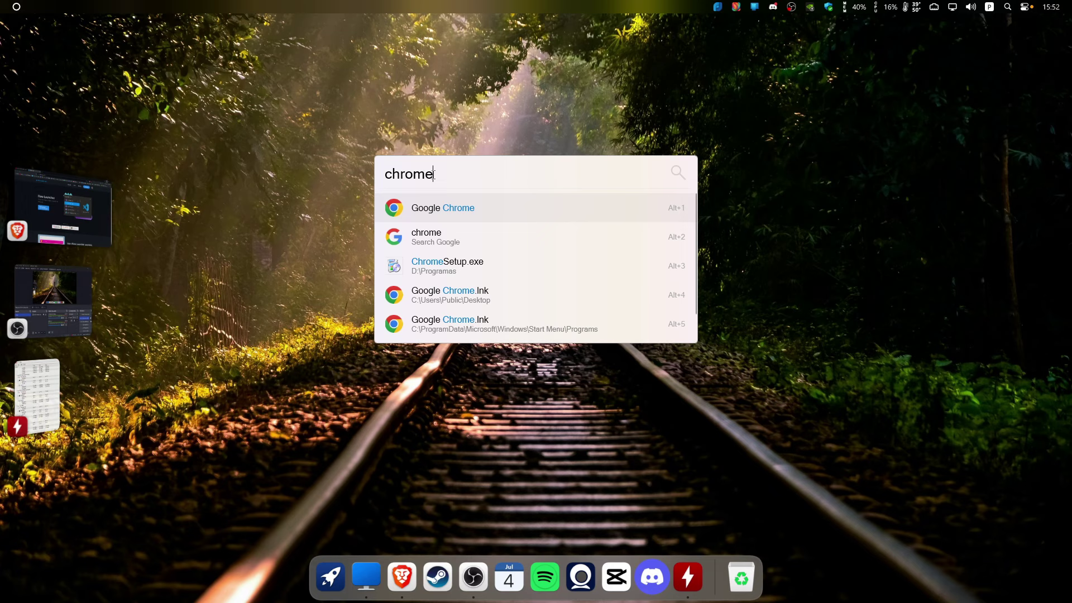
Search for OBS again, review the matches, and open the D:\OBS Stúdio folder result within the launcher.
{"action": "left_click_drag", "start_coordinate": [433, 174], "coordinate": [381, 177]}
{"action": "key", "text": "BackSpace"}
{"action": "type", "text": "OBS"}
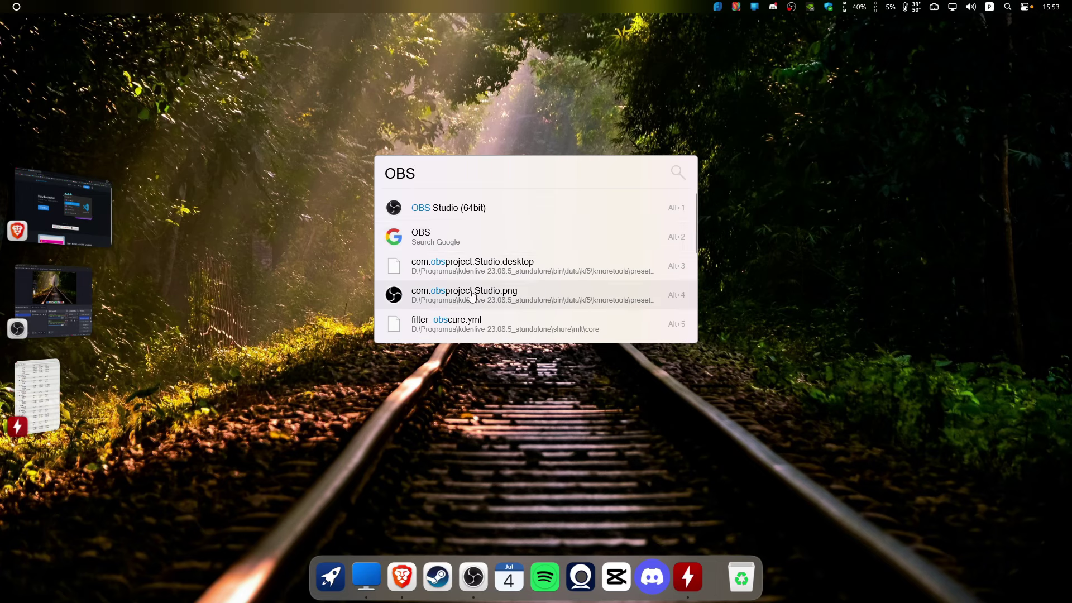
{"action": "scroll", "coordinate": [502, 282], "scroll_direction": "down", "scroll_amount": 3}
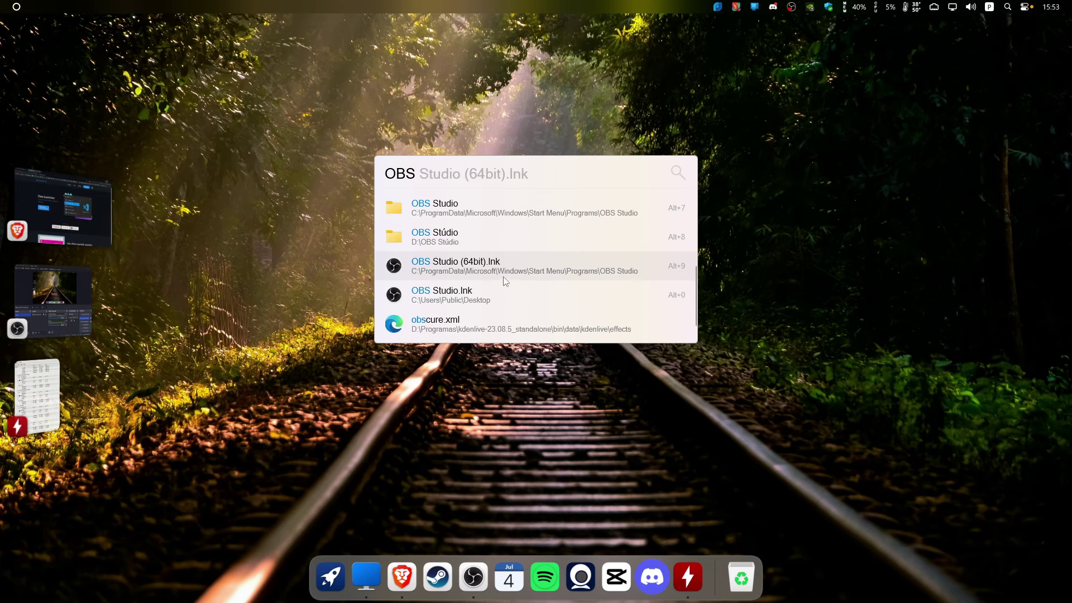
{"action": "scroll", "coordinate": [531, 215], "scroll_direction": "up", "scroll_amount": 3}
{"action": "scroll", "coordinate": [530, 215], "scroll_direction": "down", "scroll_amount": 3}
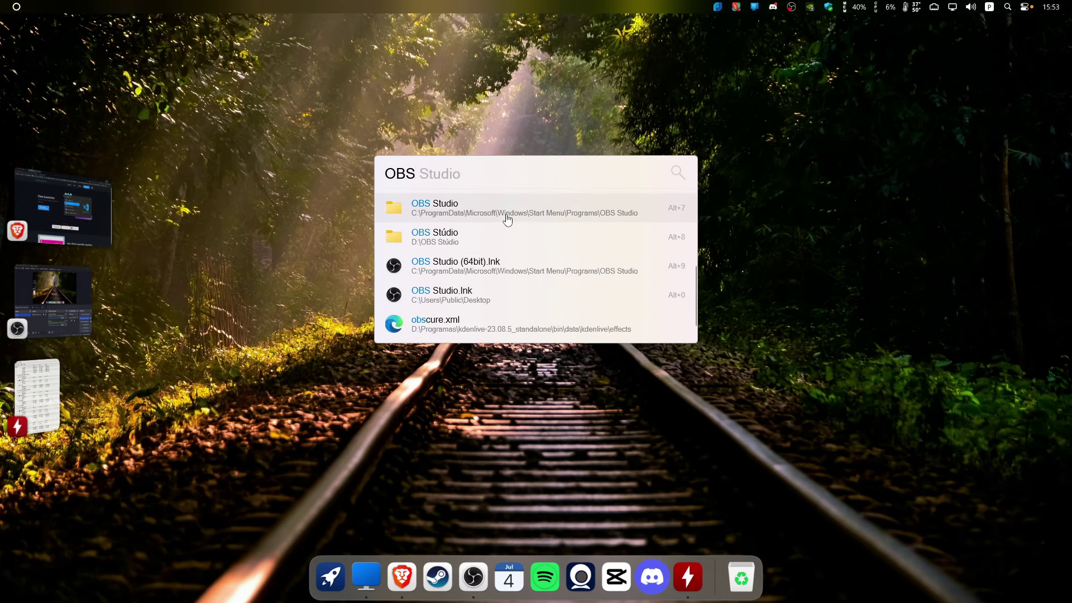
{"action": "left_click", "coordinate": [468, 244]}
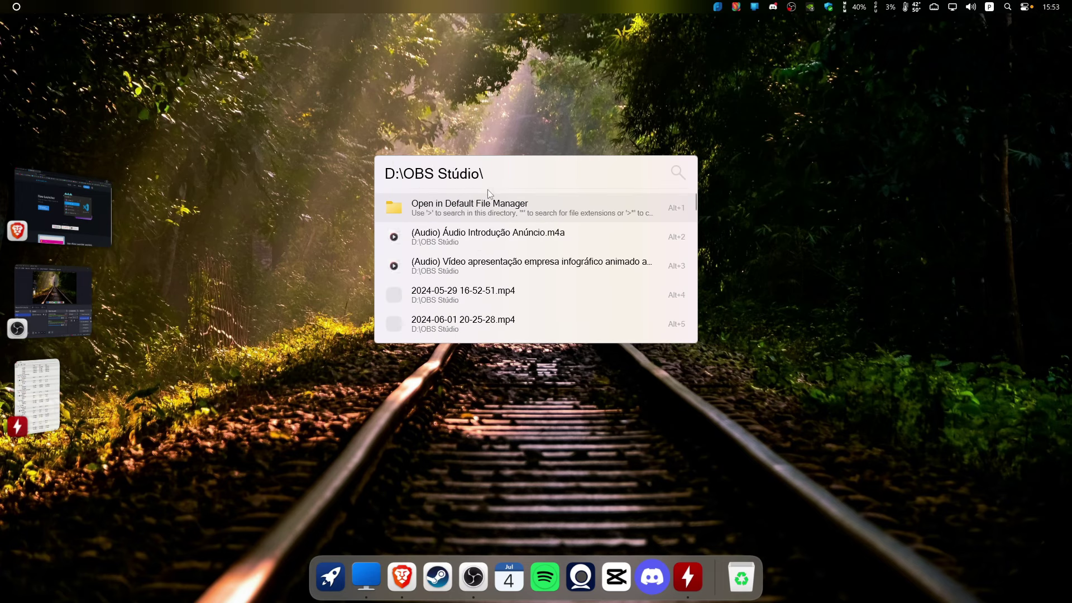
Browse the files listed for D:\OBS Stúdio, open the folder in the default file manager, and close its window.
{"action": "scroll", "coordinate": [478, 234], "scroll_direction": "down", "scroll_amount": 3}
{"action": "scroll", "coordinate": [472, 251], "scroll_direction": "up", "scroll_amount": 3}
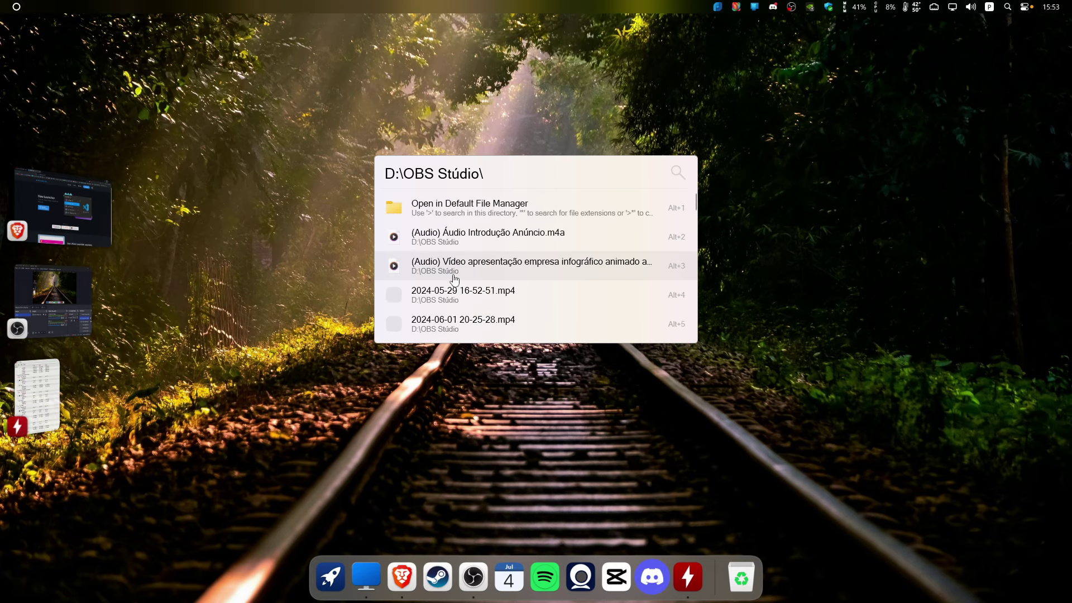
{"action": "scroll", "coordinate": [471, 257], "scroll_direction": "down", "scroll_amount": 5}
{"action": "scroll", "coordinate": [470, 258], "scroll_direction": "down", "scroll_amount": 5}
{"action": "scroll", "coordinate": [459, 324], "scroll_direction": "up", "scroll_amount": 4}
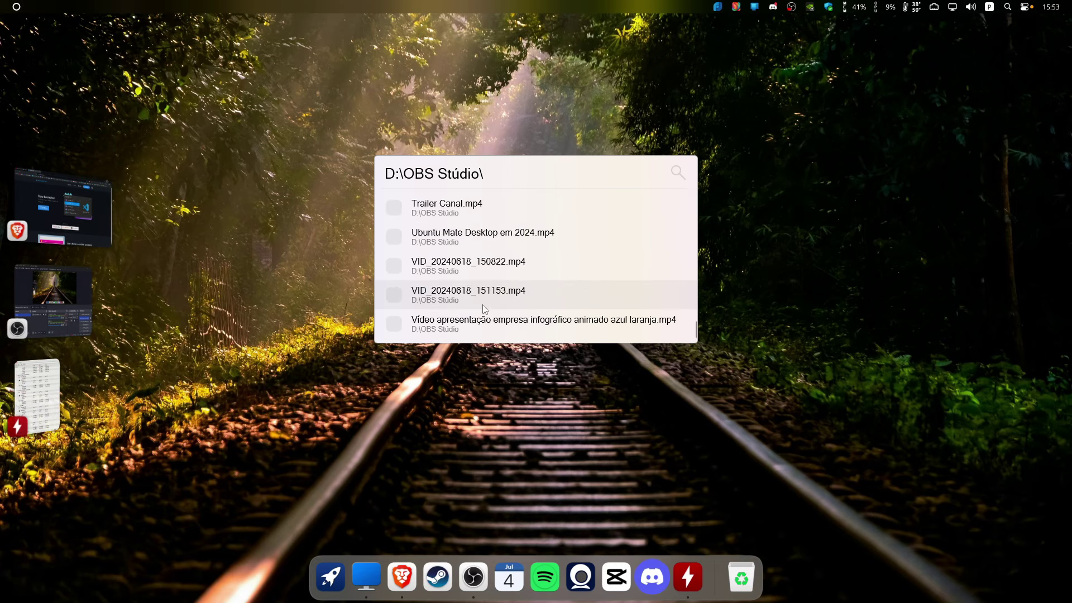
{"action": "scroll", "coordinate": [459, 324], "scroll_direction": "up", "scroll_amount": 5}
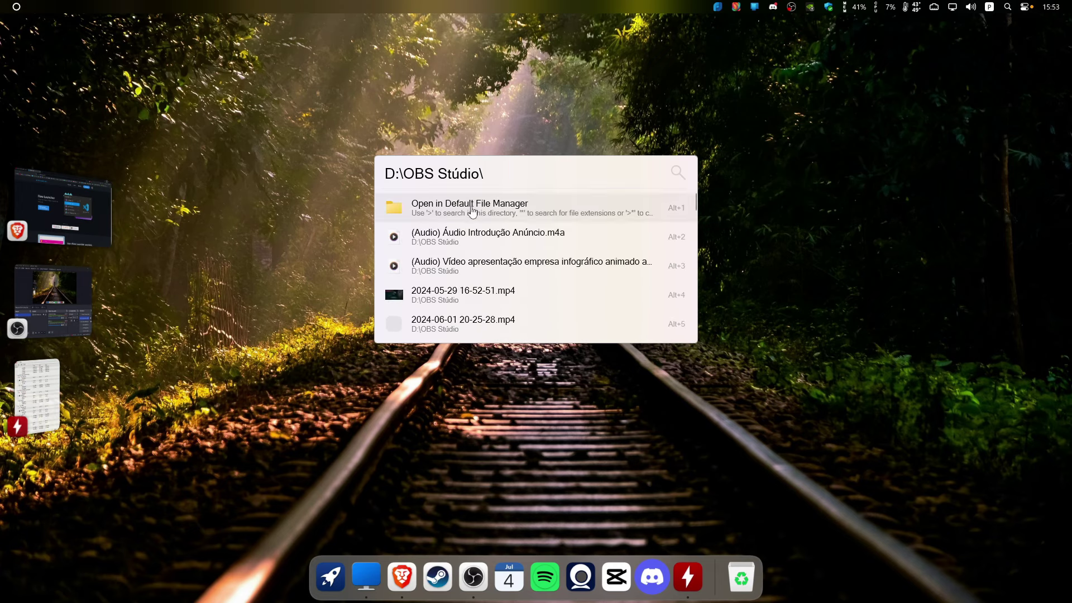
{"action": "left_click", "coordinate": [473, 215]}
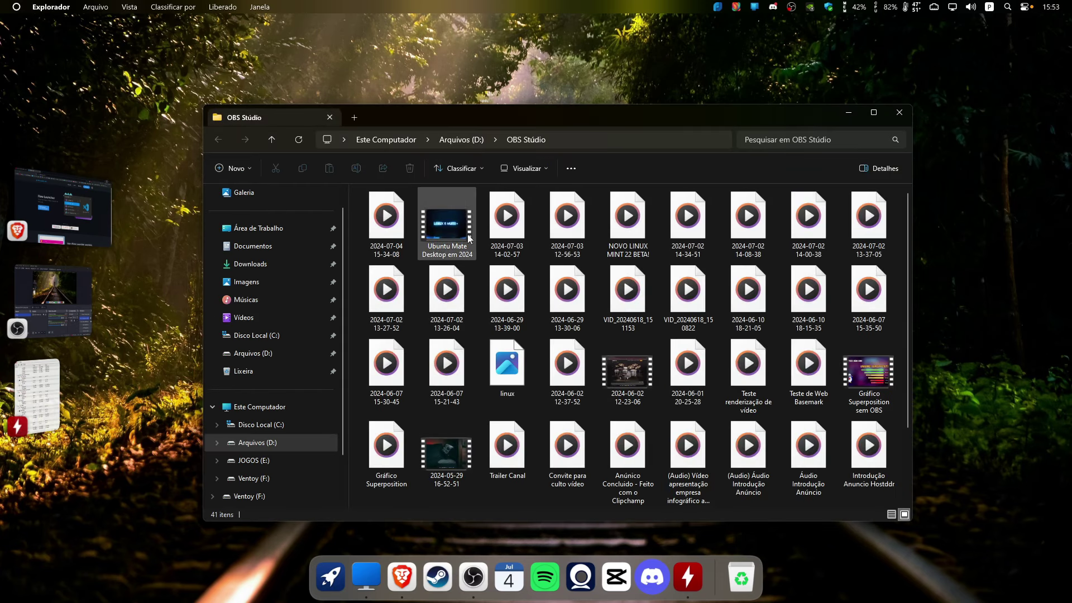
{"action": "left_click", "coordinate": [899, 112]}
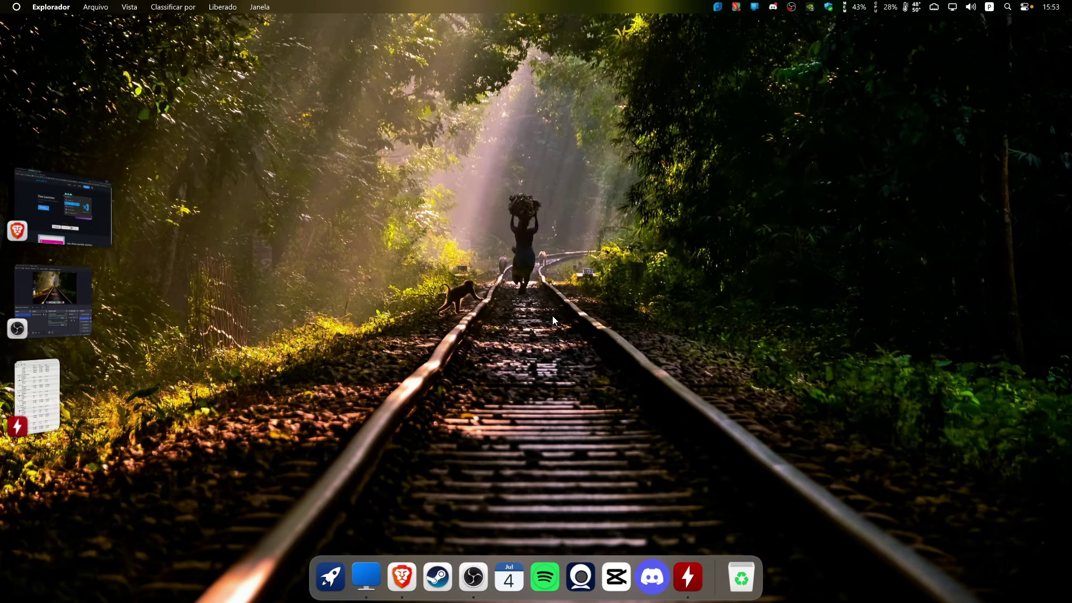
Recall the launcher, search for offi instead of the folder path, and clear the query.
{"action": "key", "text": "alt+space"}
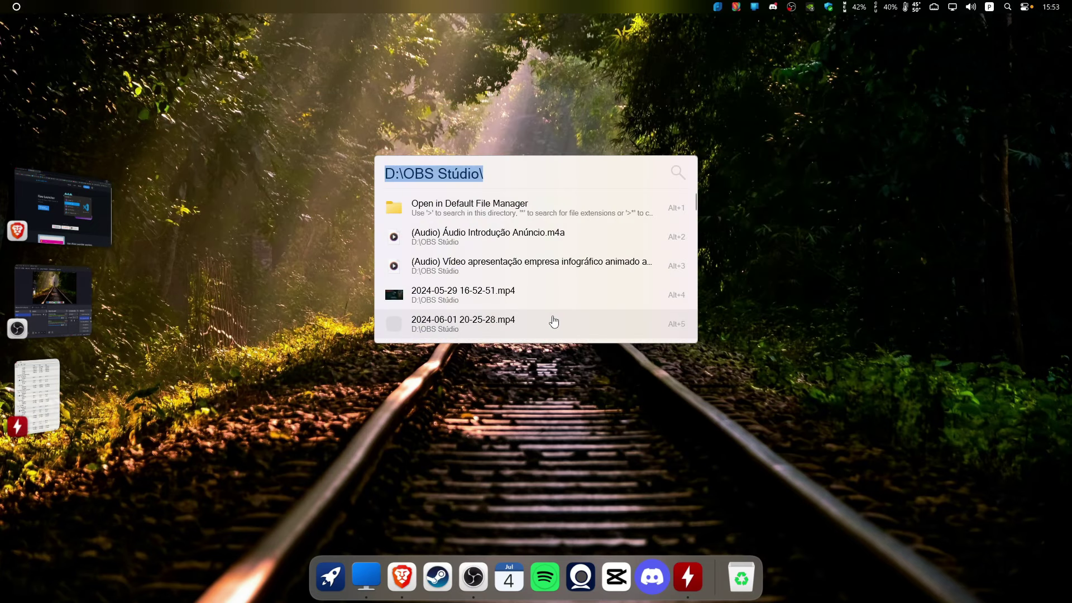
{"action": "key", "text": "BackSpace"}
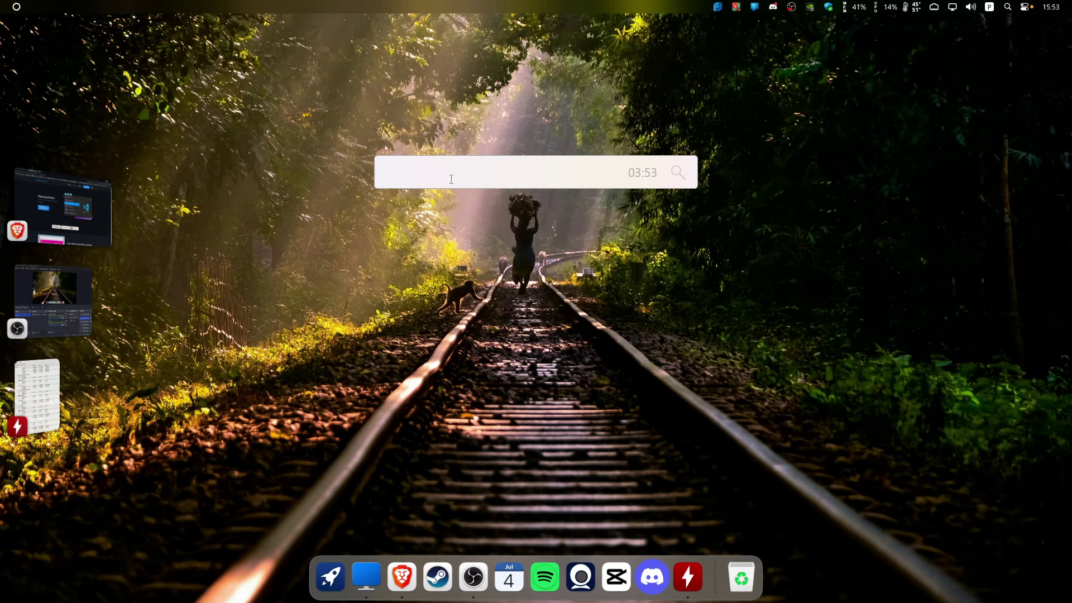
{"action": "type", "text": "offi"}
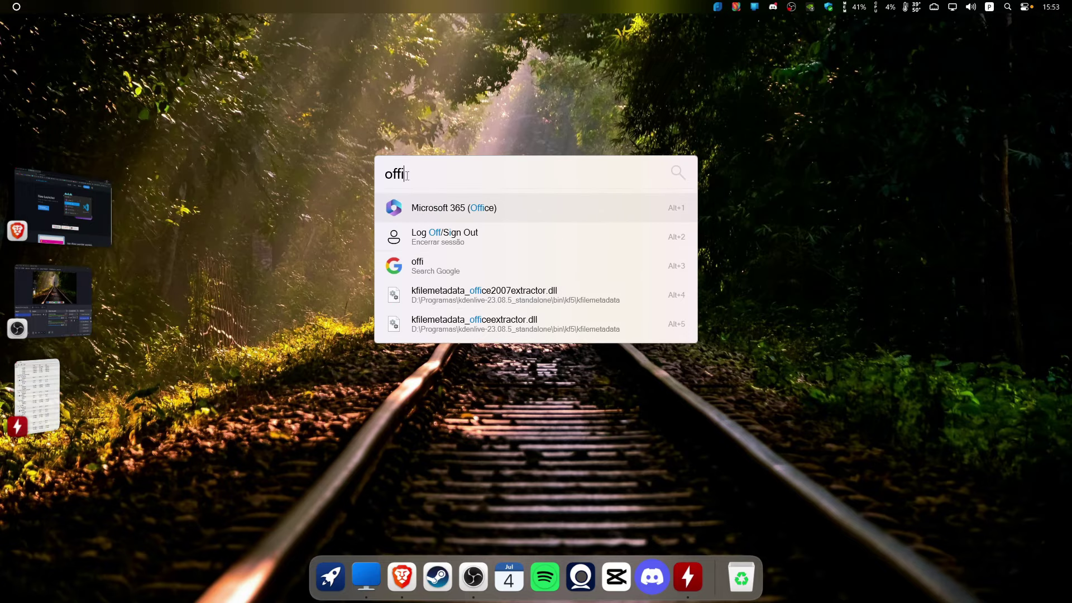
{"action": "left_click_drag", "start_coordinate": [407, 174], "coordinate": [378, 185]}
{"action": "key", "text": "BackSpace"}
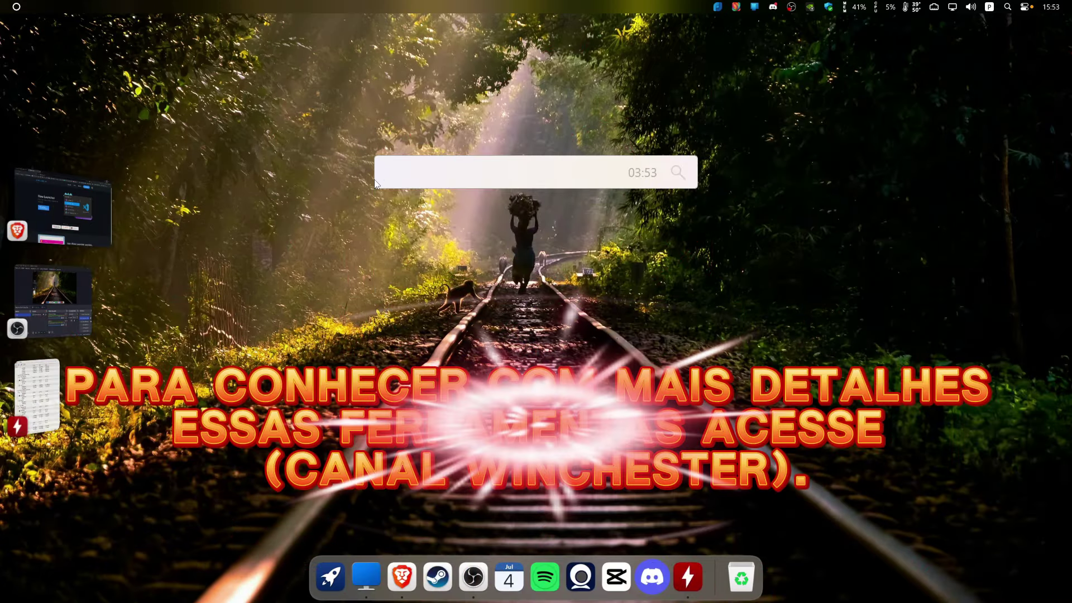
Search for hw, choose the HWMonitor result, and close the HWMonitor instance that is already running.
{"action": "type", "text": "hw"}
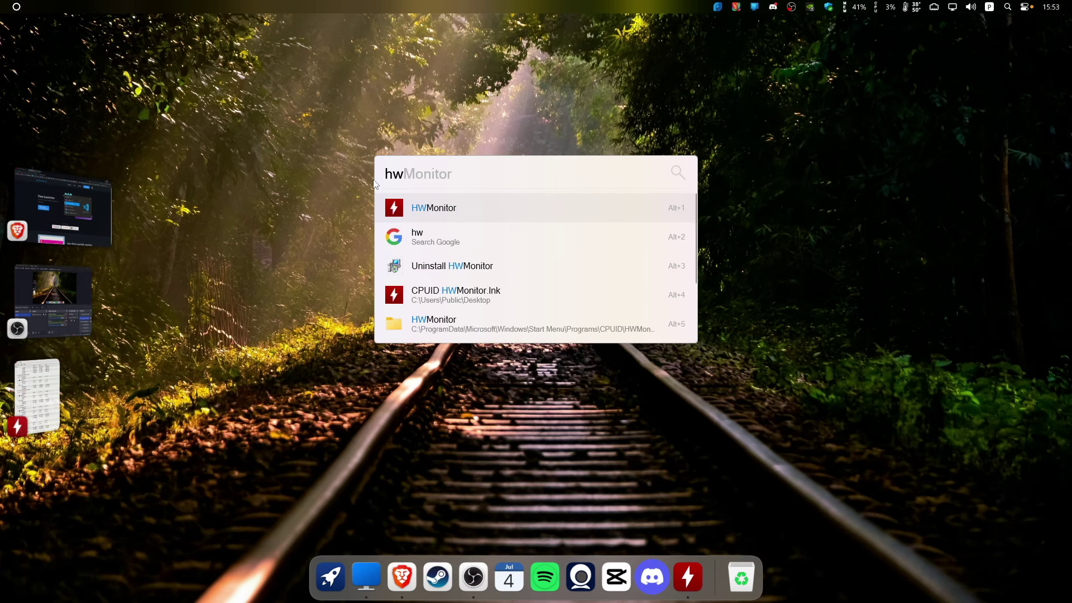
{"action": "left_click", "coordinate": [455, 214]}
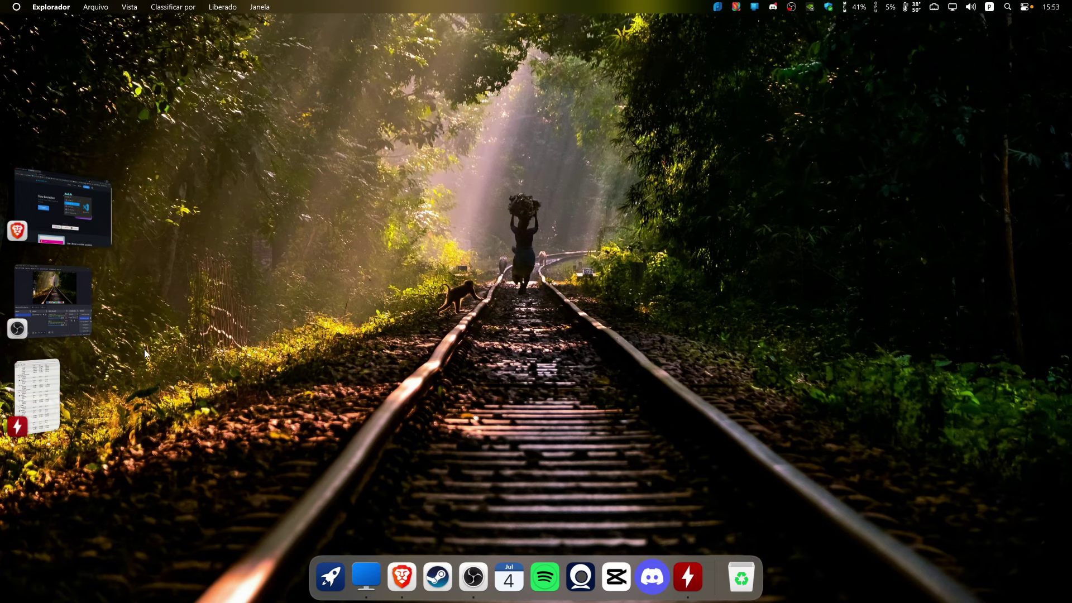
{"action": "key", "text": "alt+F4"}
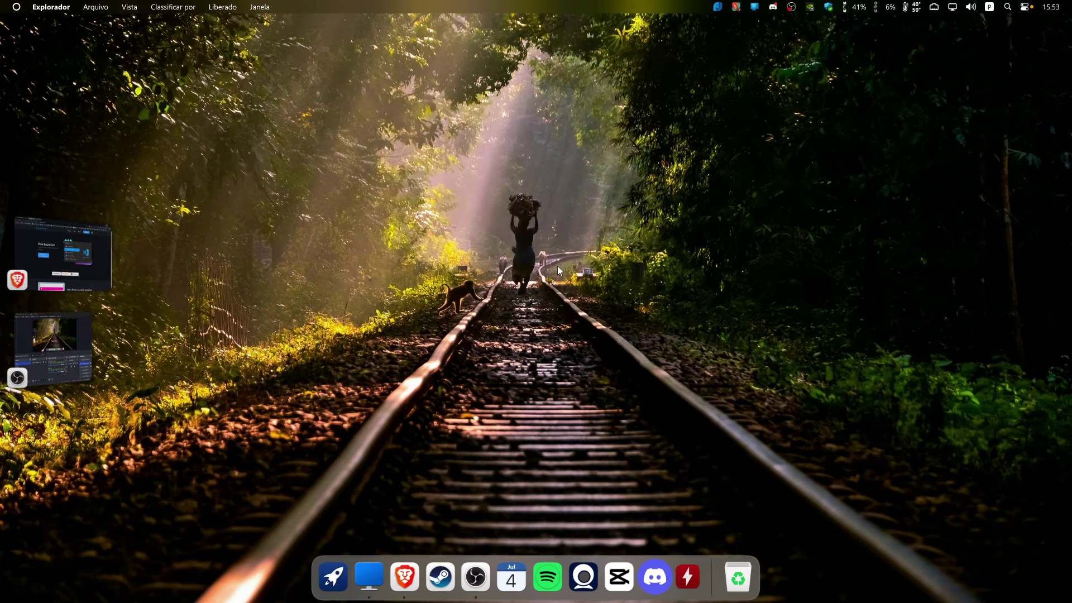
Launch HWMonitor through a launcher search for hw, move its window to the middle of the desktop, and close it.
{"action": "key", "text": "alt+space"}
{"action": "type", "text": "h"}
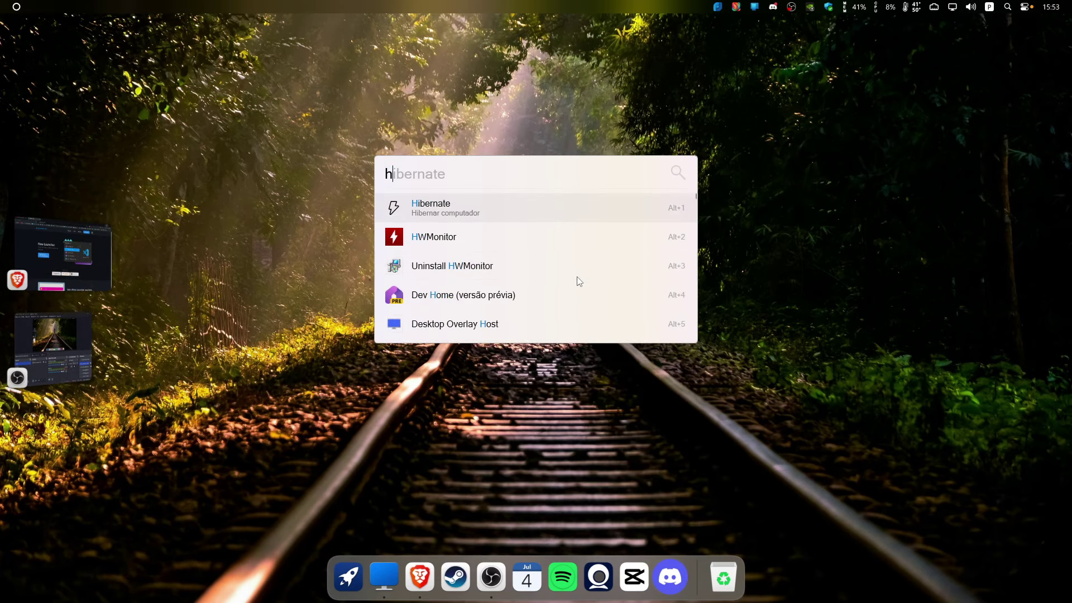
{"action": "type", "text": "w"}
{"action": "key", "text": "Return"}
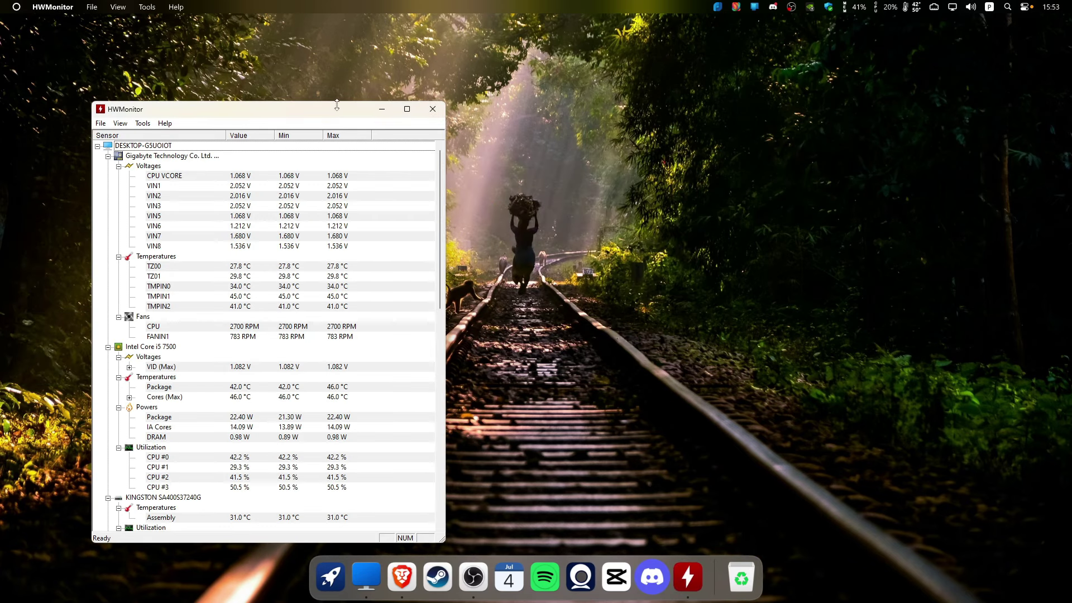
{"action": "left_click_drag", "start_coordinate": [336, 116], "coordinate": [575, 86]}
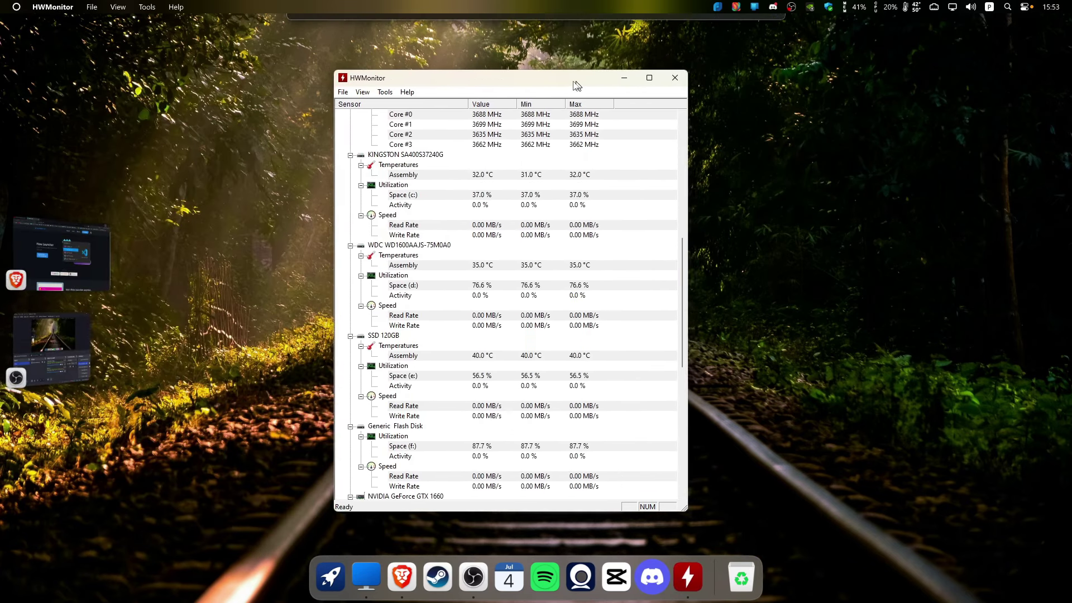
{"action": "left_click", "coordinate": [671, 77]}
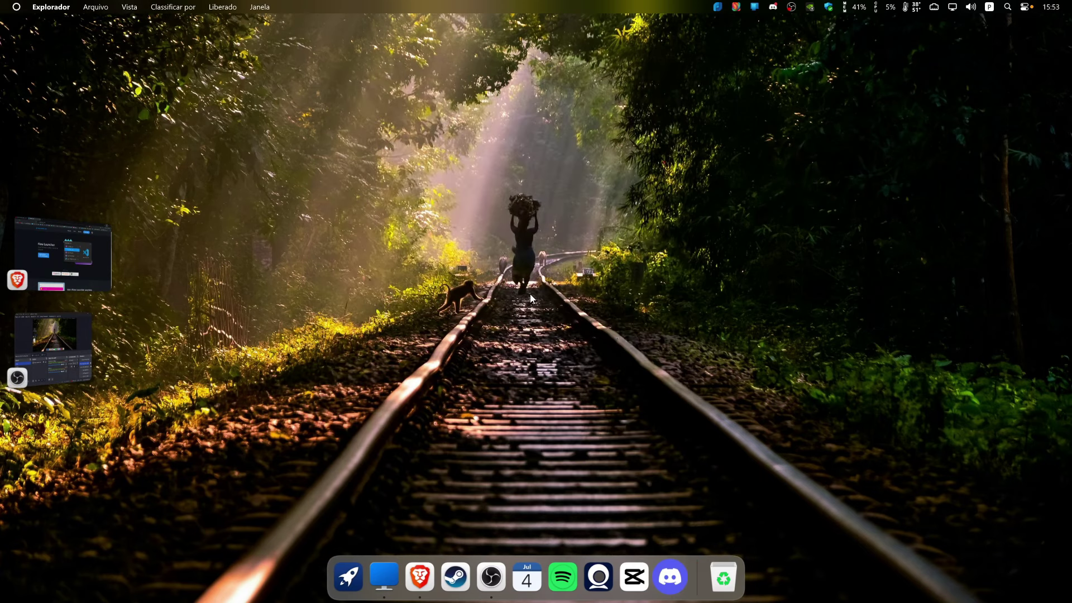
Recall the launcher, clear the previous query, and open Flow Launcher's settings.
{"action": "key", "text": "alt+space"}
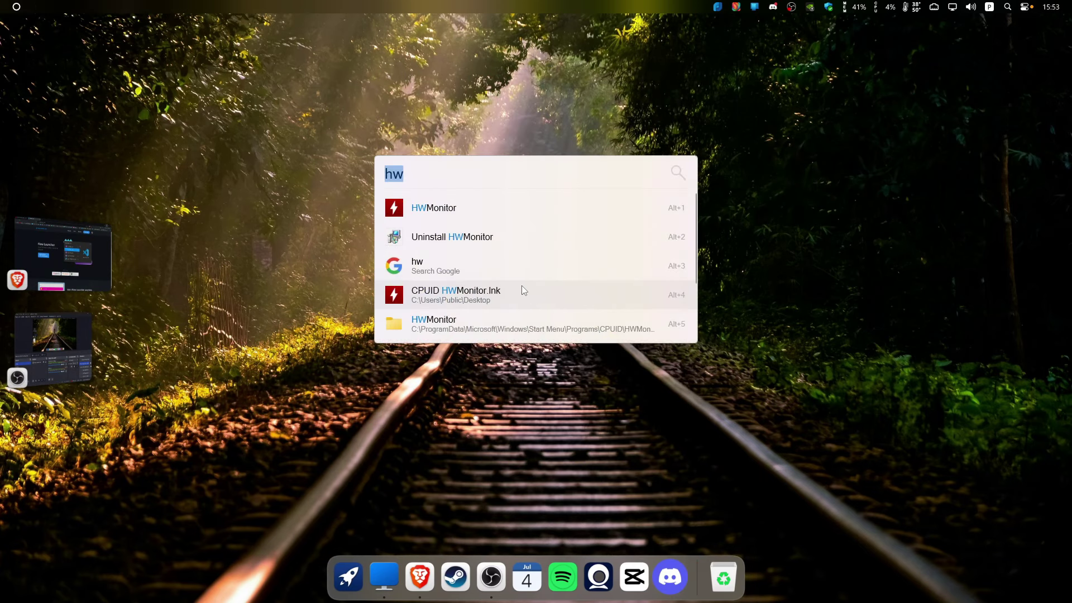
{"action": "key", "text": "BackSpace"}
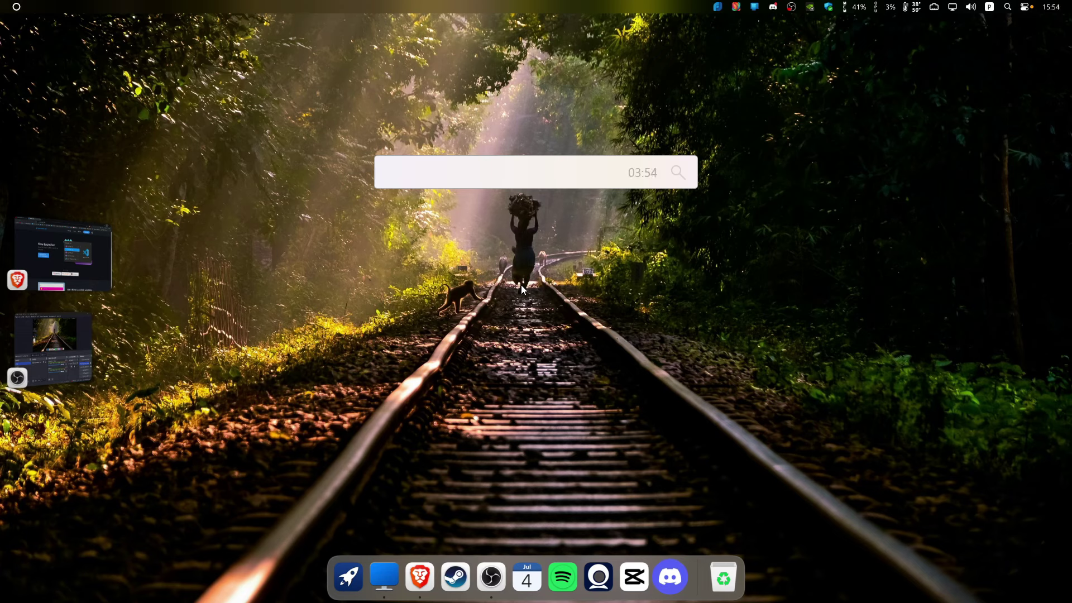
{"action": "right_click", "coordinate": [632, 179]}
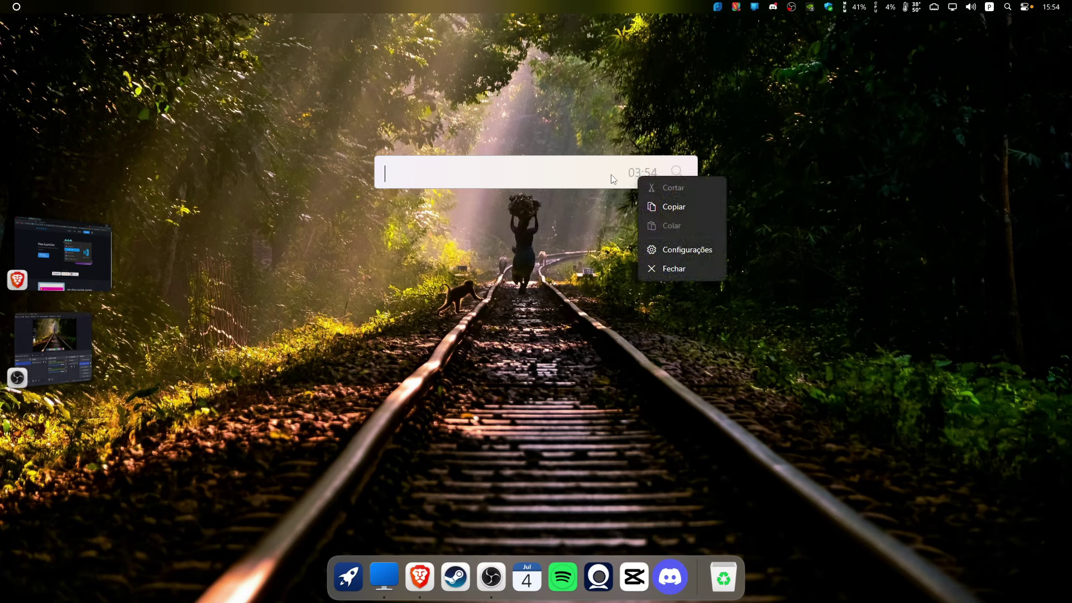
{"action": "left_click", "coordinate": [675, 250]}
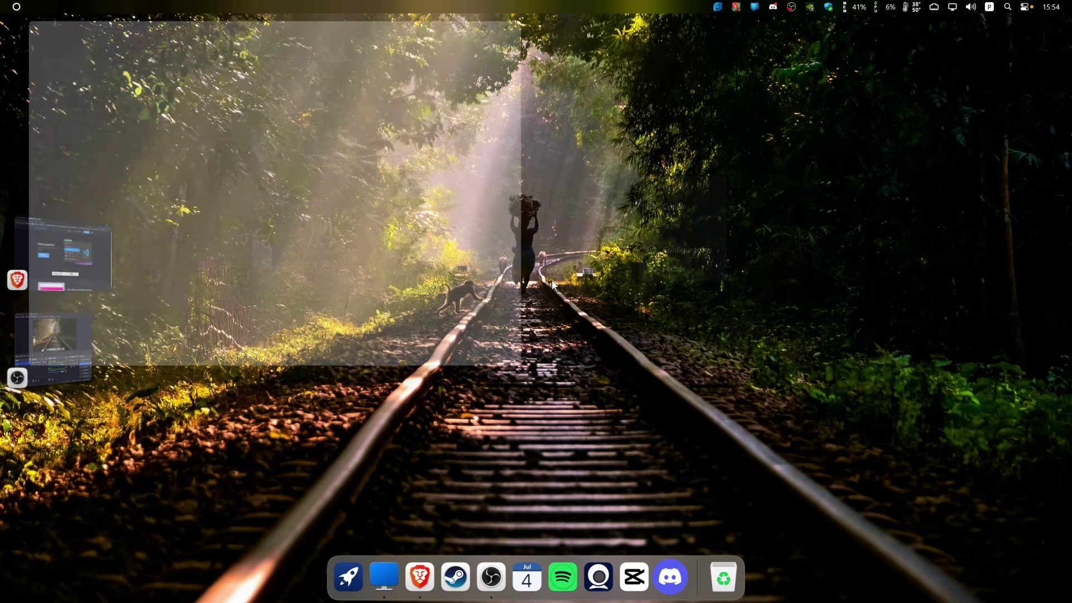
Move the settings window to the middle of the desktop and look through the installed plugins.
{"action": "left_click_drag", "start_coordinate": [390, 39], "coordinate": [621, 116]}
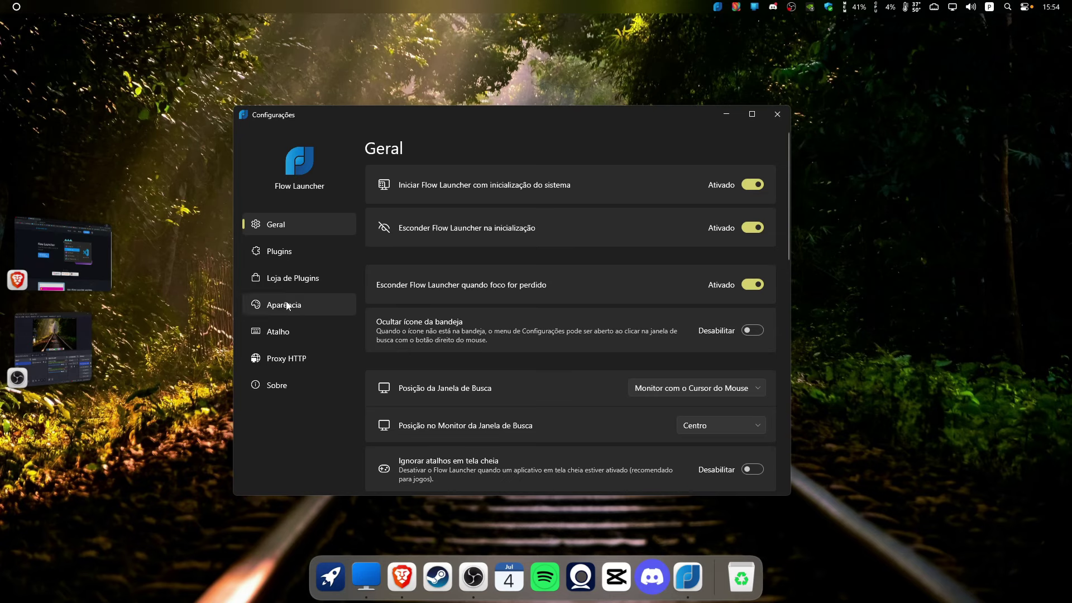
{"action": "left_click", "coordinate": [292, 255]}
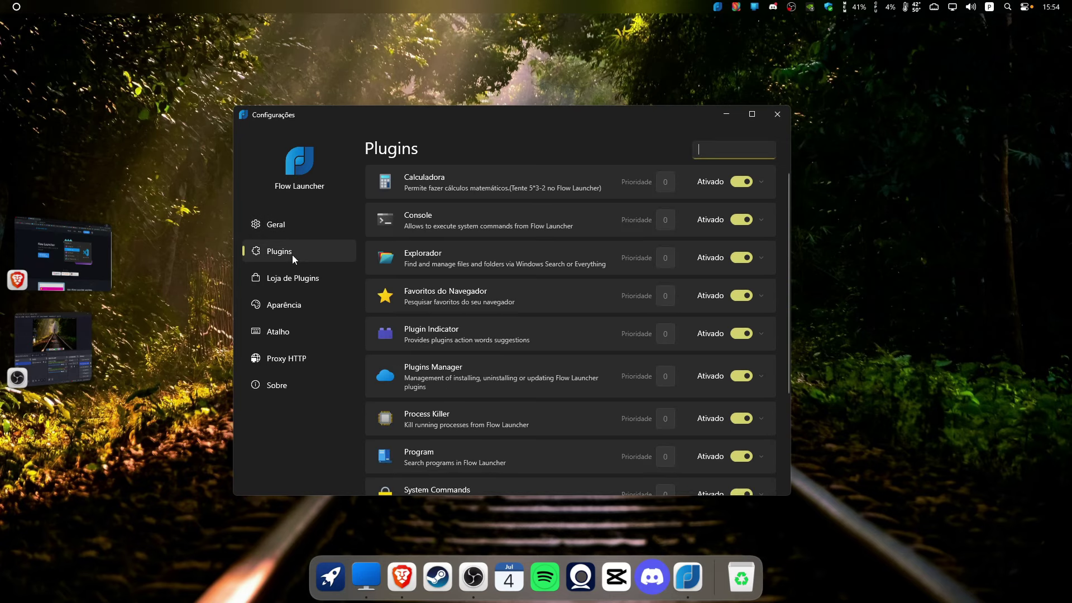
{"action": "scroll", "coordinate": [416, 241], "scroll_direction": "down", "scroll_amount": 2}
{"action": "scroll", "coordinate": [416, 241], "scroll_direction": "down", "scroll_amount": 1}
{"action": "scroll", "coordinate": [410, 235], "scroll_direction": "up", "scroll_amount": 3}
Take a first look at the plugin store, comparing it with the installed plugins.
{"action": "left_click", "coordinate": [283, 277]}
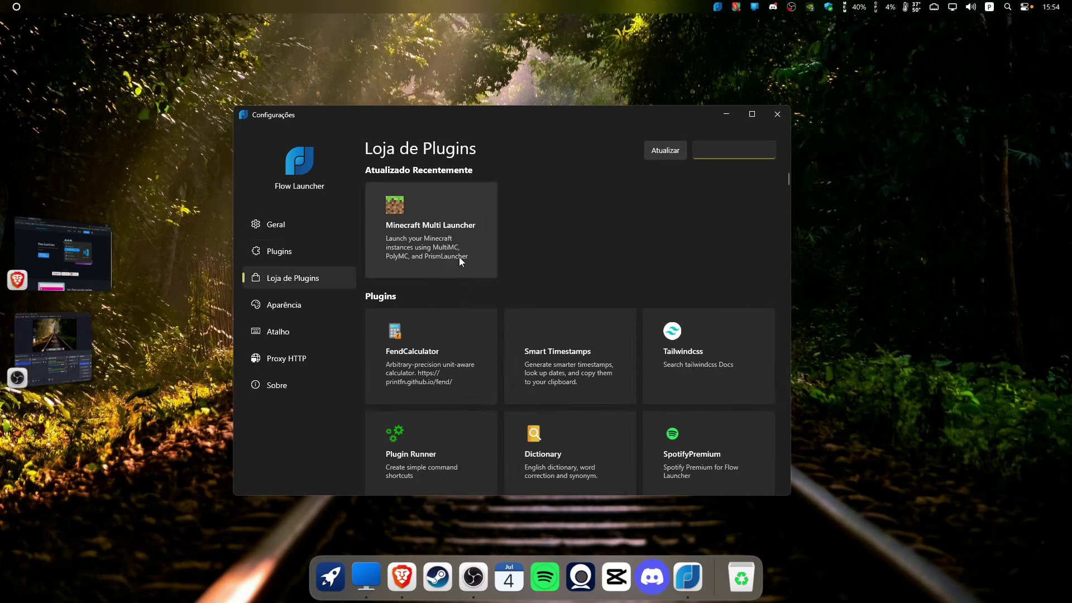
{"action": "left_click", "coordinate": [307, 261]}
{"action": "left_click", "coordinate": [293, 285]}
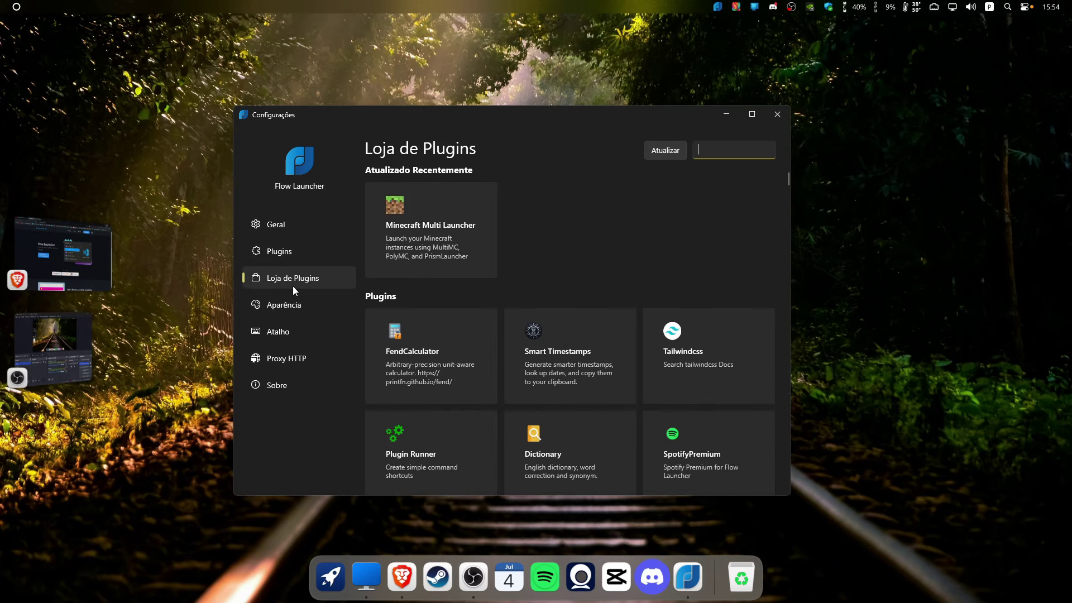
{"action": "scroll", "coordinate": [469, 316], "scroll_direction": "down", "scroll_amount": 2}
{"action": "scroll", "coordinate": [402, 290], "scroll_direction": "up", "scroll_amount": 2}
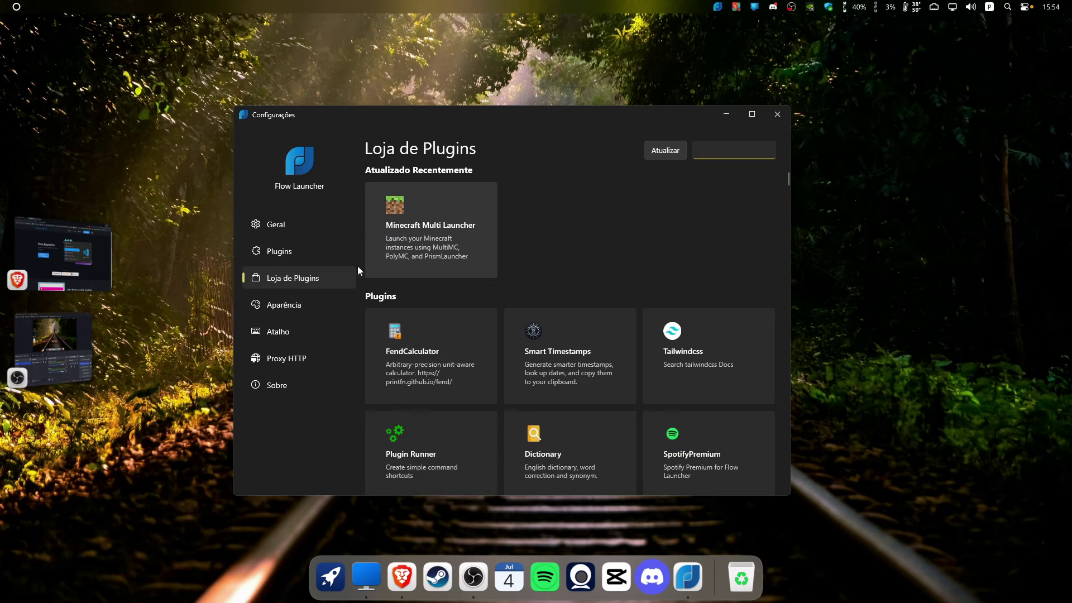
Open the appearance settings, apply the BlurBlack theme, and check it in the search window preview.
{"action": "left_click", "coordinate": [293, 305]}
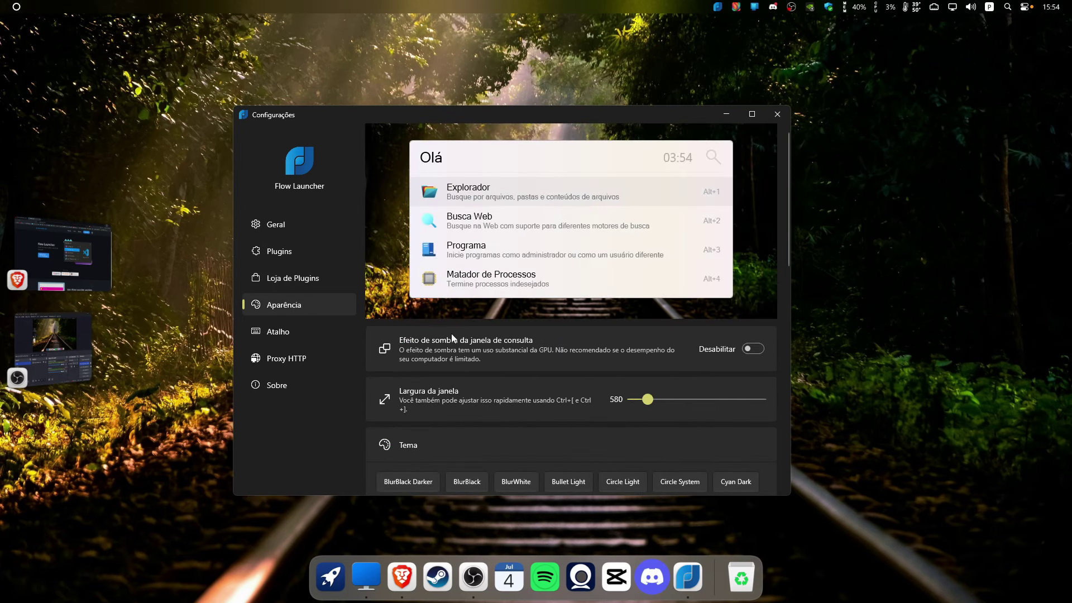
{"action": "scroll", "coordinate": [390, 320], "scroll_direction": "down", "scroll_amount": 1}
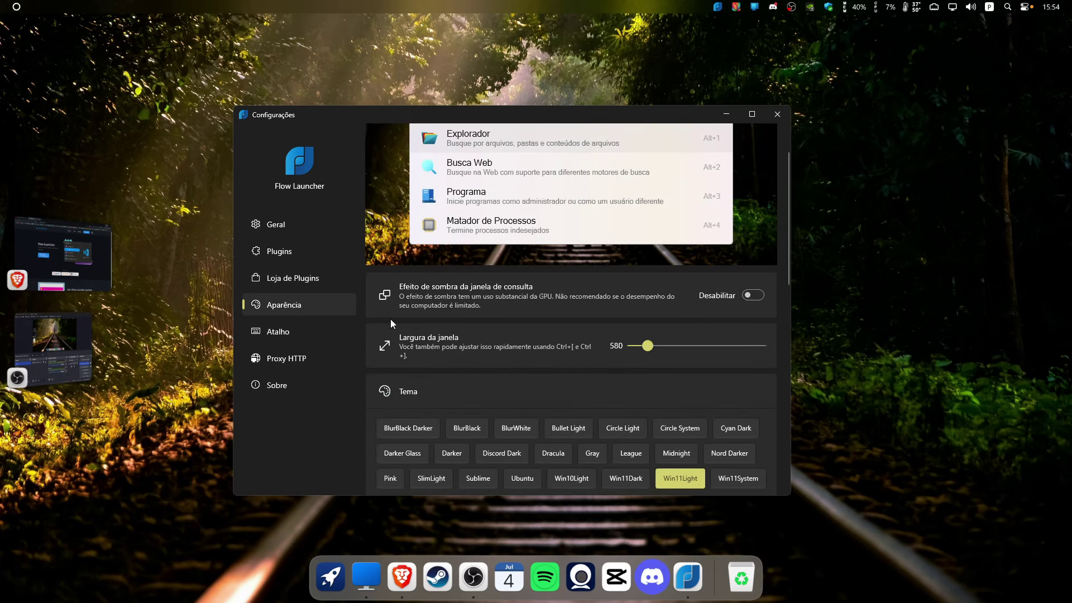
{"action": "scroll", "coordinate": [389, 339], "scroll_direction": "down", "scroll_amount": 1}
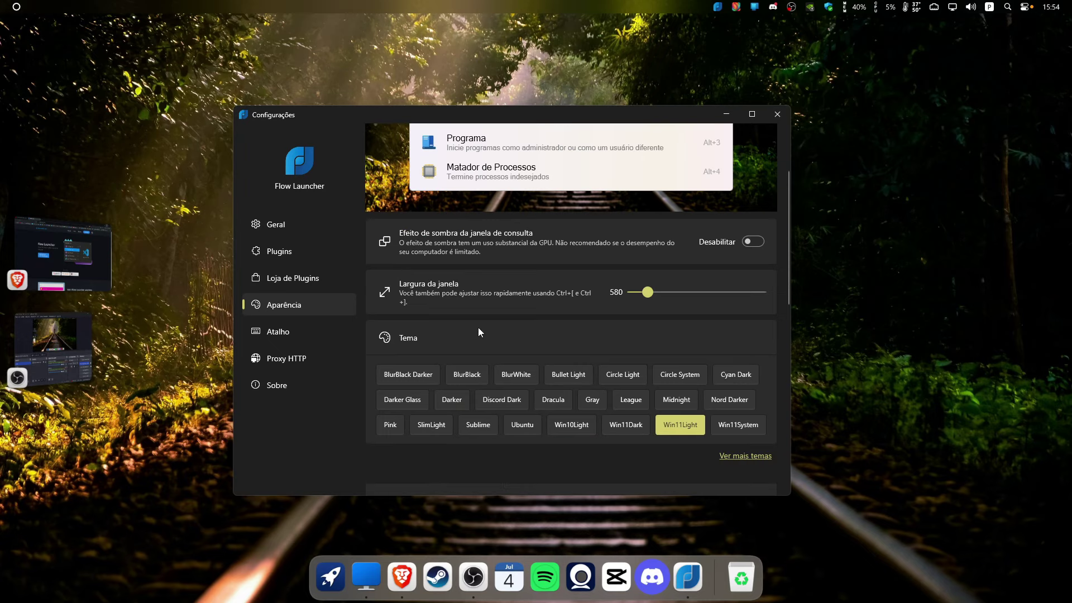
{"action": "left_click", "coordinate": [466, 380]}
{"action": "scroll", "coordinate": [750, 199], "scroll_direction": "up", "scroll_amount": 2}
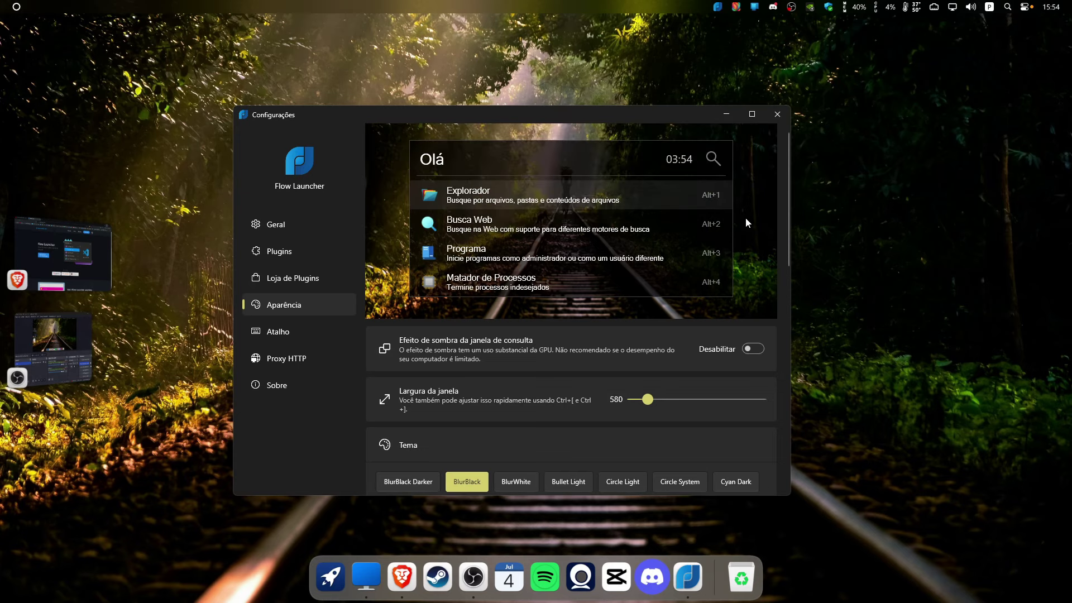
Try the BlurWhite, BlurBlack, Bullet Light and Circle Light themes one after another.
{"action": "scroll", "coordinate": [745, 222], "scroll_direction": "down", "scroll_amount": 1}
{"action": "left_click", "coordinate": [510, 424]}
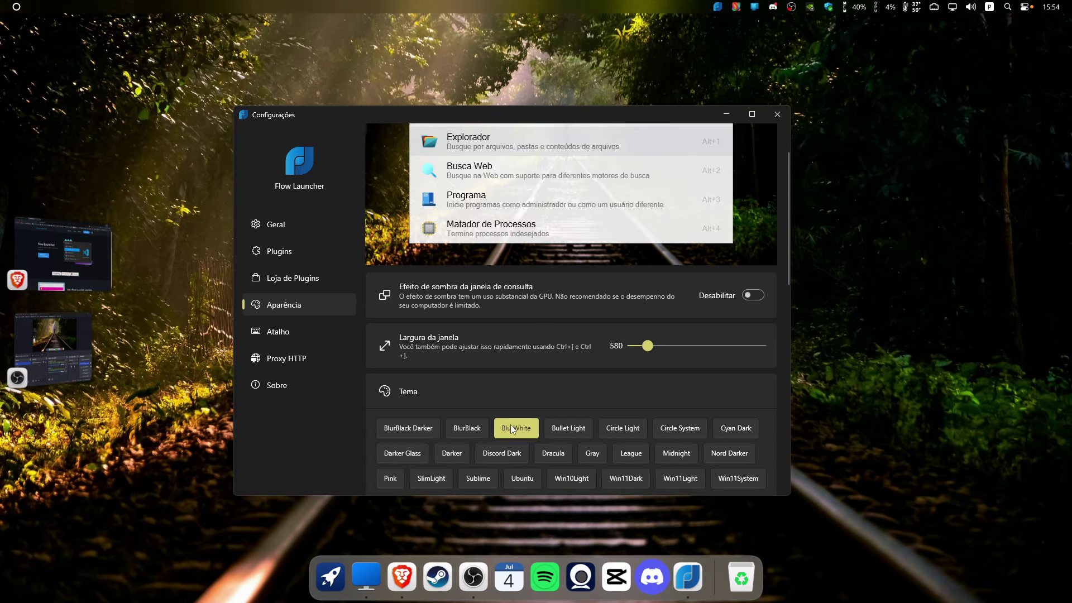
{"action": "left_click", "coordinate": [464, 427]}
{"action": "left_click", "coordinate": [566, 423]}
{"action": "left_click", "coordinate": [621, 425]}
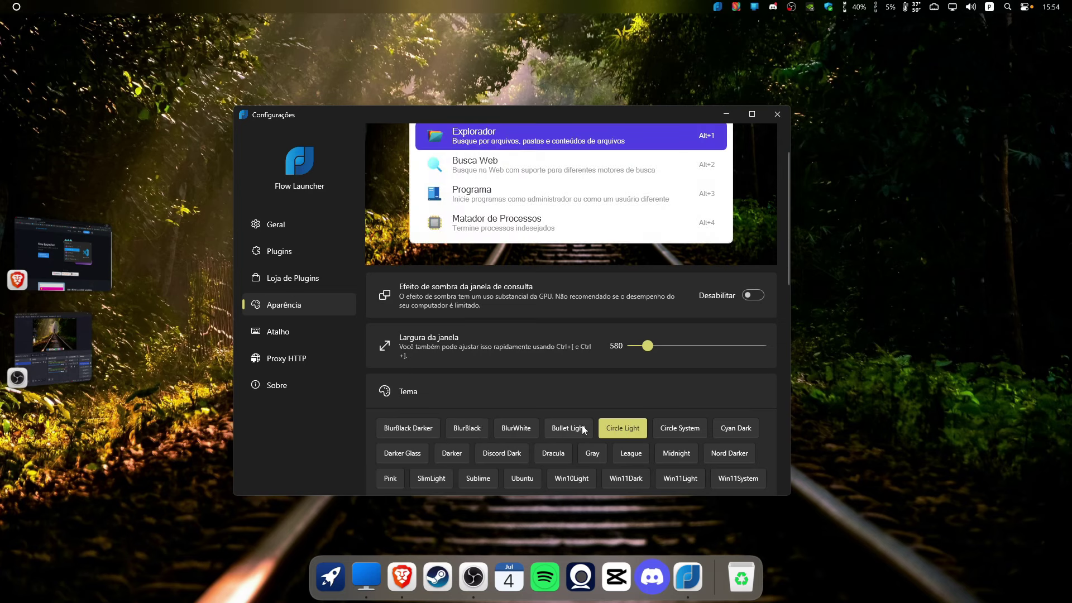
Compare the BlurBlack Darker theme with BlurBlack, ending on BlurBlack Darker.
{"action": "left_click", "coordinate": [430, 426]}
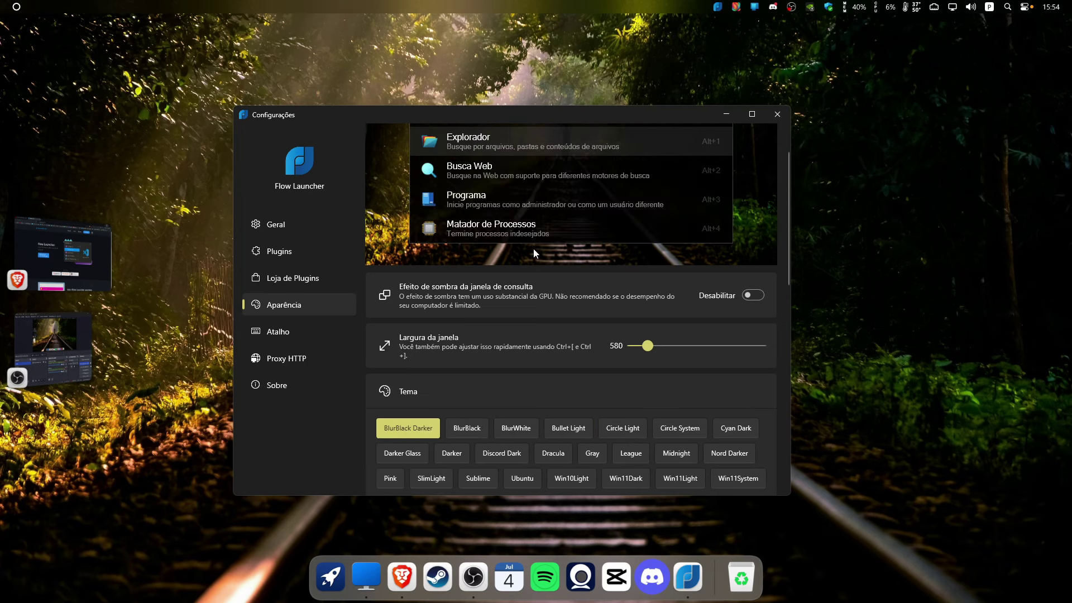
{"action": "scroll", "coordinate": [536, 245], "scroll_direction": "up", "scroll_amount": 1}
{"action": "left_click", "coordinate": [460, 453]}
{"action": "left_click", "coordinate": [395, 454]}
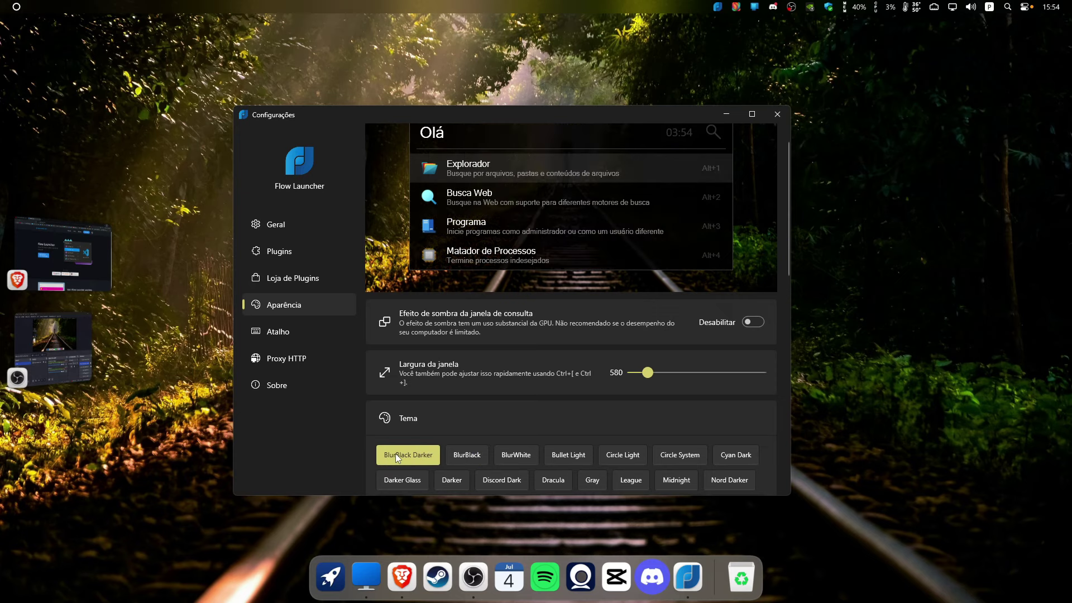
Try the Ubuntu, Sublime, Win10Light and Win11Dark themes, and examine Win11Dark in the search window preview.
{"action": "scroll", "coordinate": [702, 394], "scroll_direction": "down", "scroll_amount": 2}
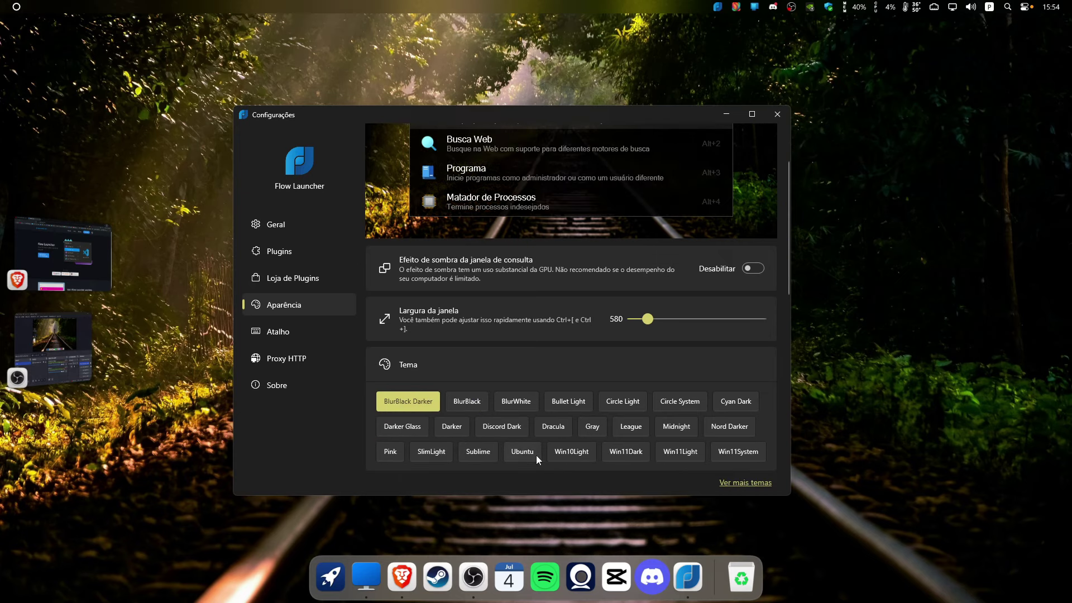
{"action": "left_click", "coordinate": [513, 454]}
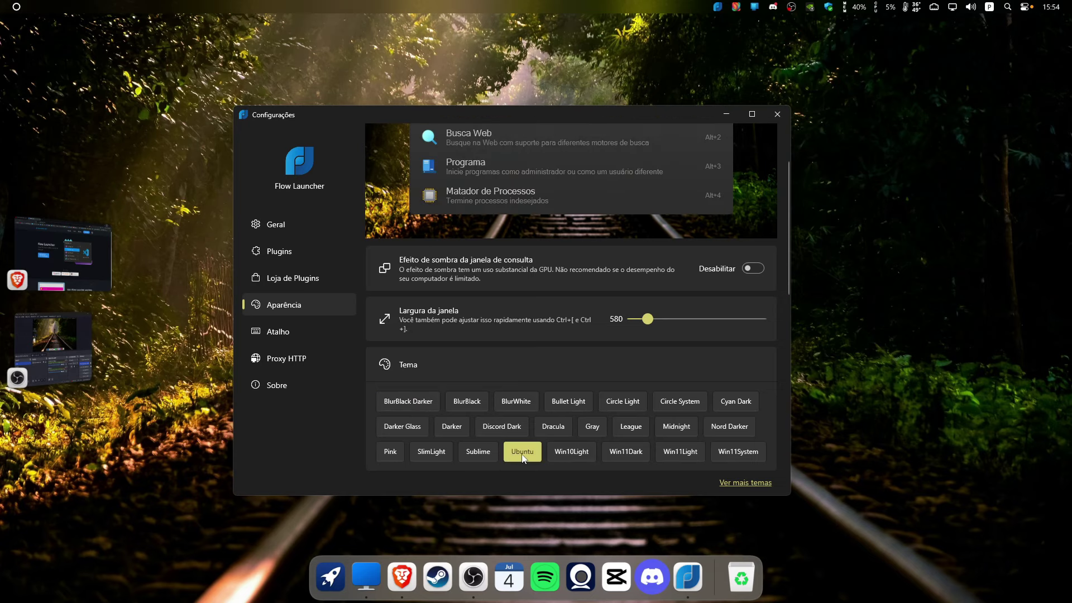
{"action": "left_click", "coordinate": [483, 457]}
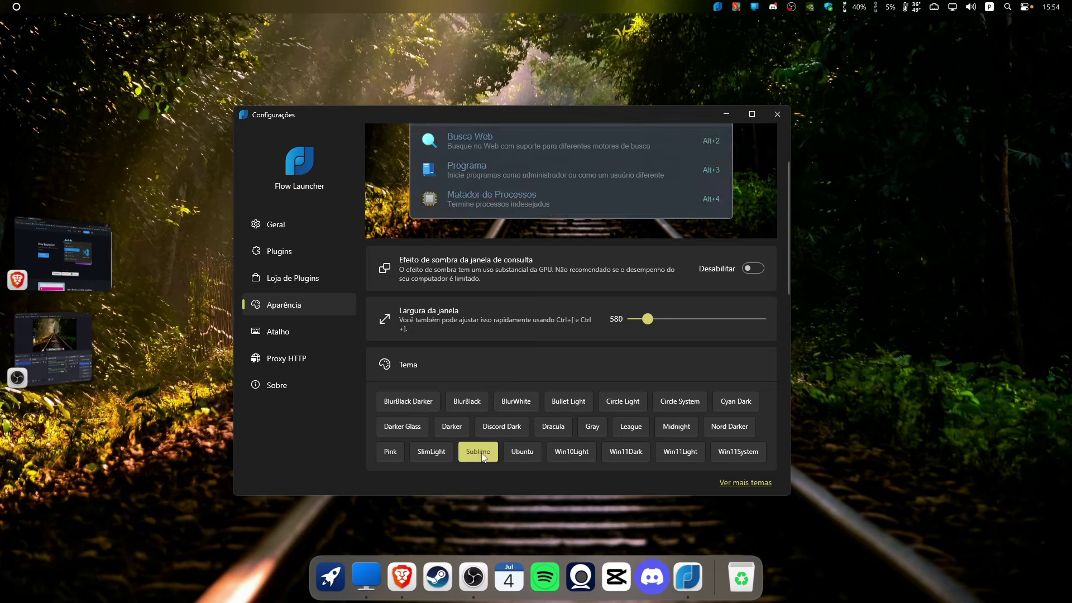
{"action": "left_click", "coordinate": [578, 457]}
{"action": "left_click", "coordinate": [616, 451]}
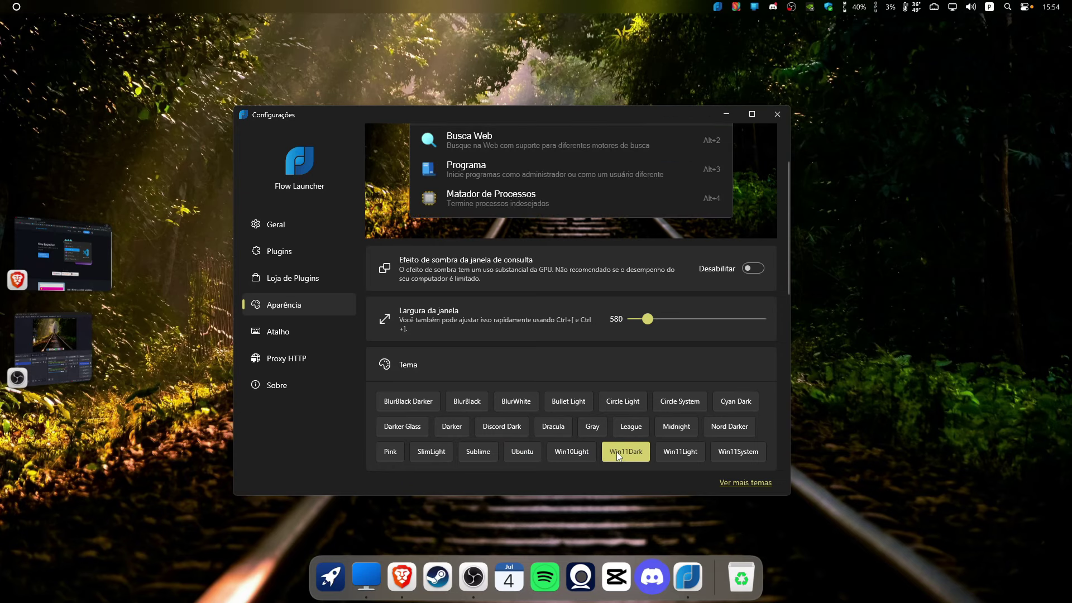
{"action": "scroll", "coordinate": [635, 200], "scroll_direction": "up", "scroll_amount": 2}
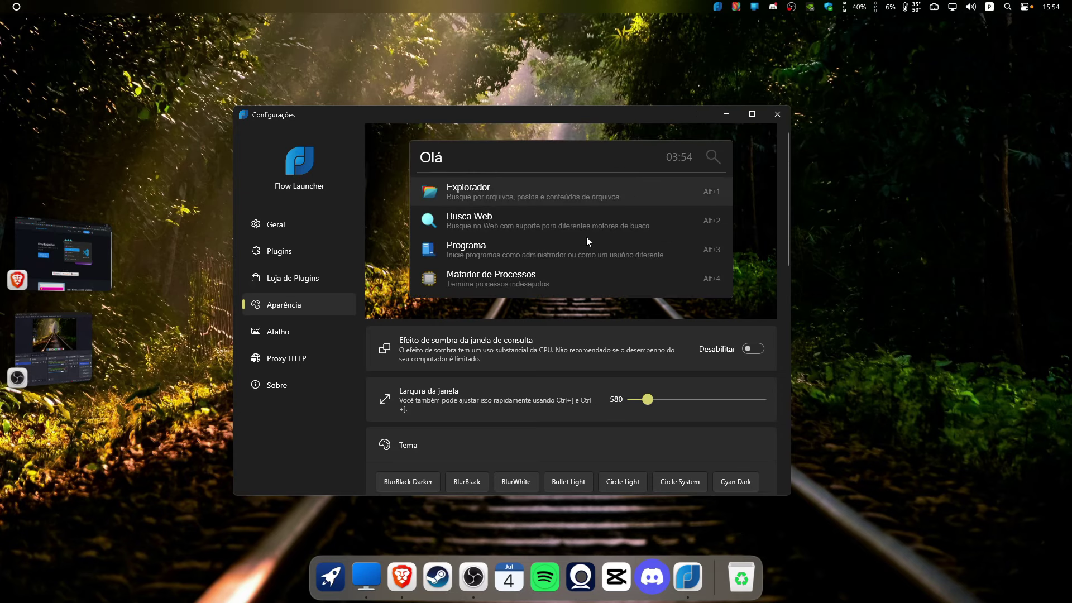
{"action": "scroll", "coordinate": [586, 237], "scroll_direction": "down", "scroll_amount": 1}
{"action": "scroll", "coordinate": [519, 314], "scroll_direction": "down", "scroll_amount": 1}
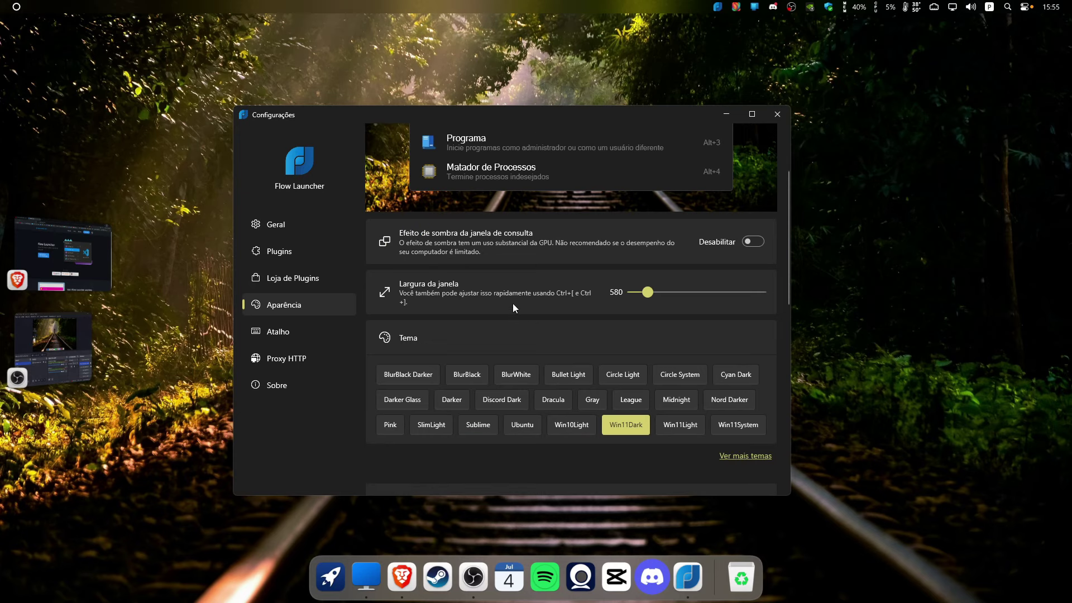
{"action": "scroll", "coordinate": [513, 304], "scroll_direction": "up", "scroll_amount": 2}
{"action": "scroll", "coordinate": [513, 323], "scroll_direction": "down", "scroll_amount": 2}
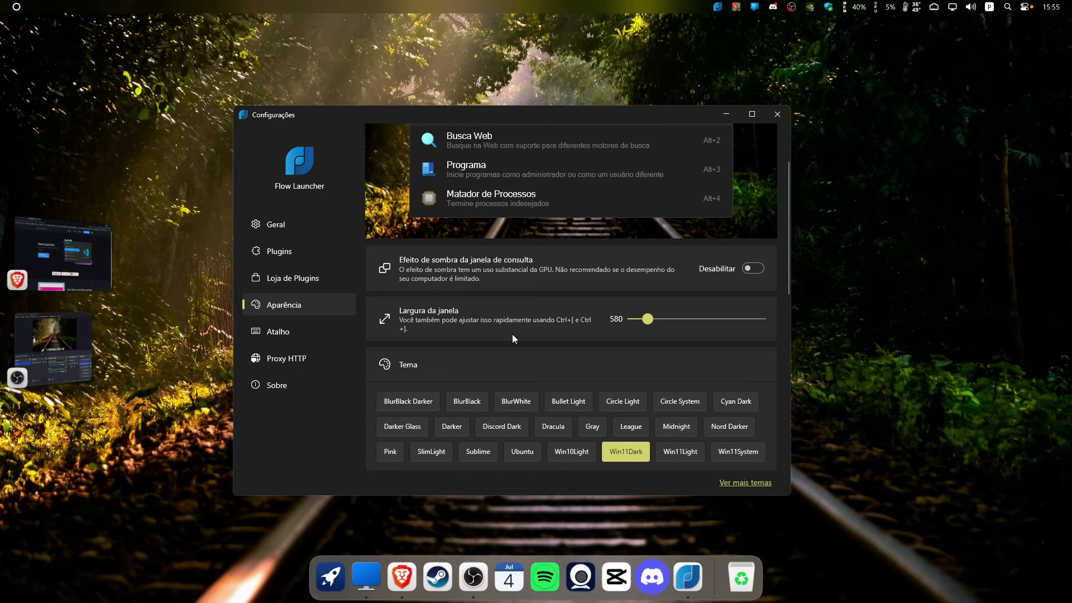
Switch the search window back to the BlurBlack theme and check its preview.
{"action": "left_click", "coordinate": [467, 400]}
{"action": "scroll", "coordinate": [553, 234], "scroll_direction": "up", "scroll_amount": 1}
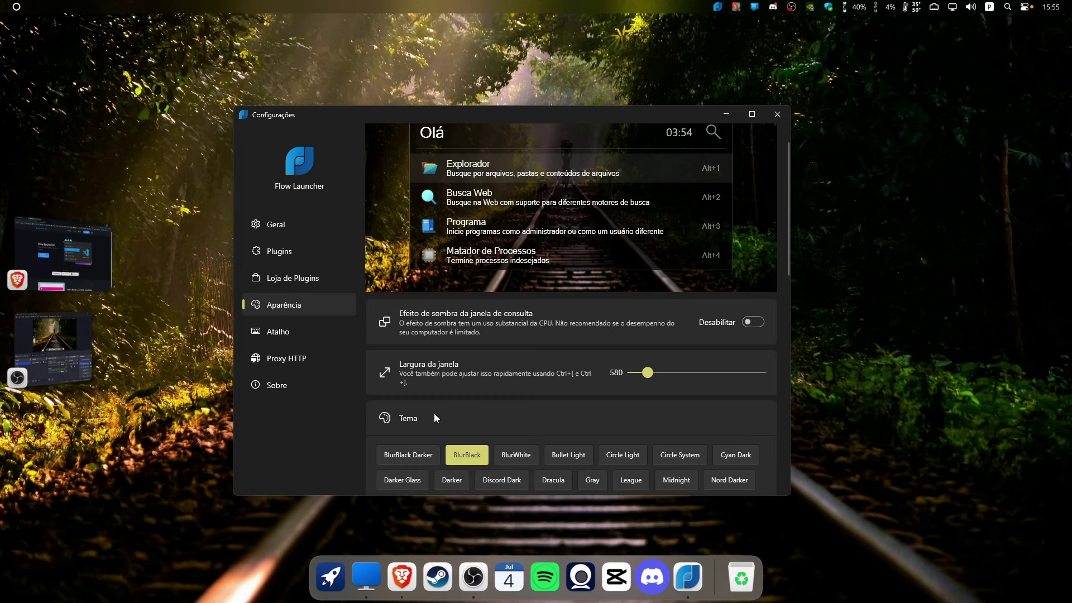
{"action": "scroll", "coordinate": [435, 391], "scroll_direction": "down", "scroll_amount": 1}
{"action": "scroll", "coordinate": [435, 358], "scroll_direction": "down", "scroll_amount": 1}
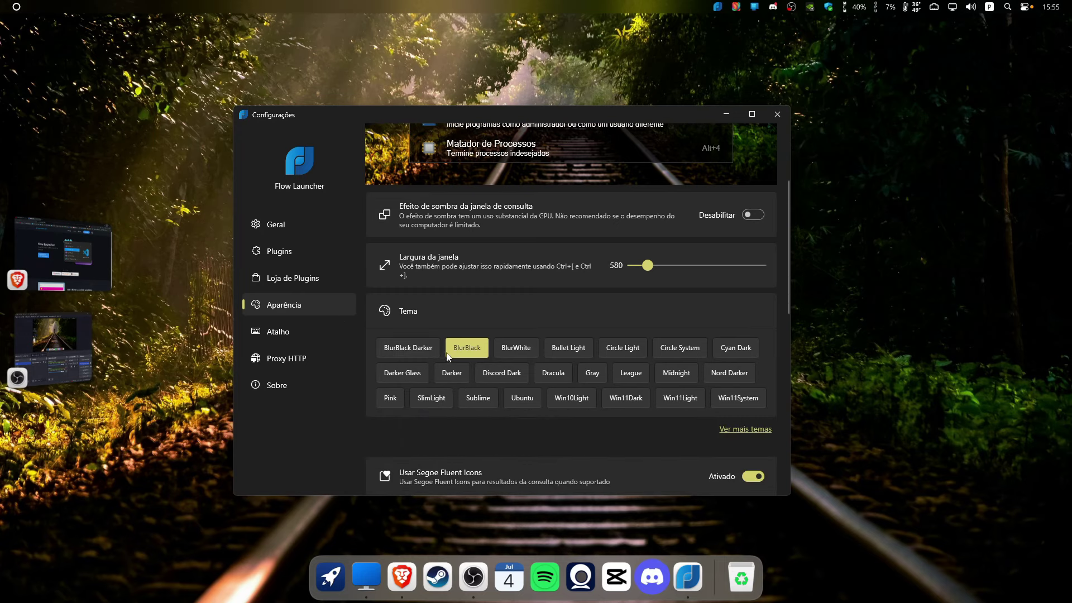
Examine the font, clock, date, animation and sound effect options, including the available clock formats.
{"action": "scroll", "coordinate": [737, 432], "scroll_direction": "down", "scroll_amount": 3}
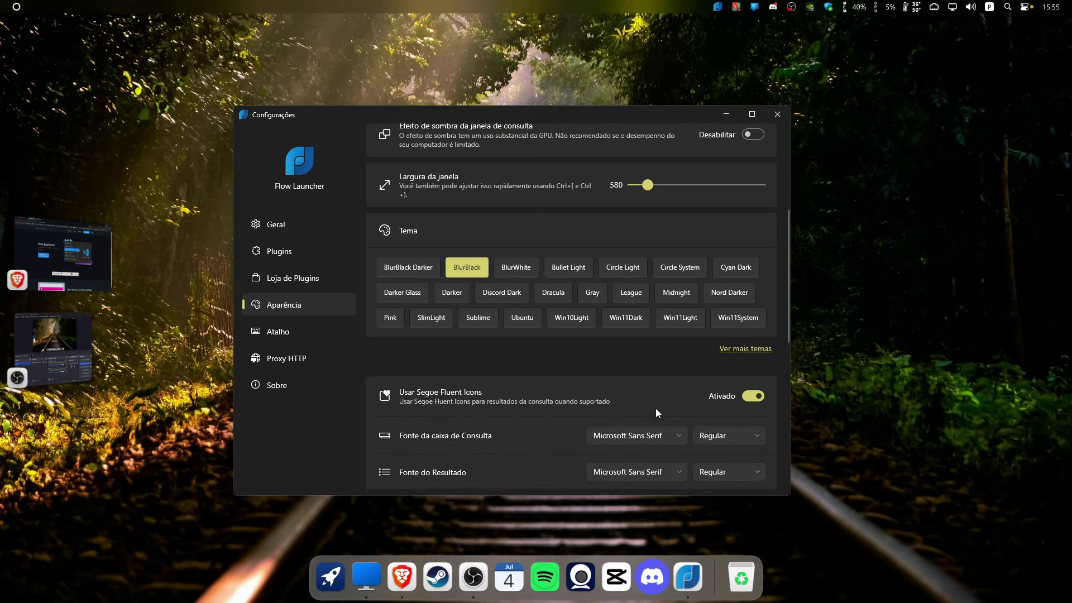
{"action": "scroll", "coordinate": [533, 344], "scroll_direction": "down", "scroll_amount": 1}
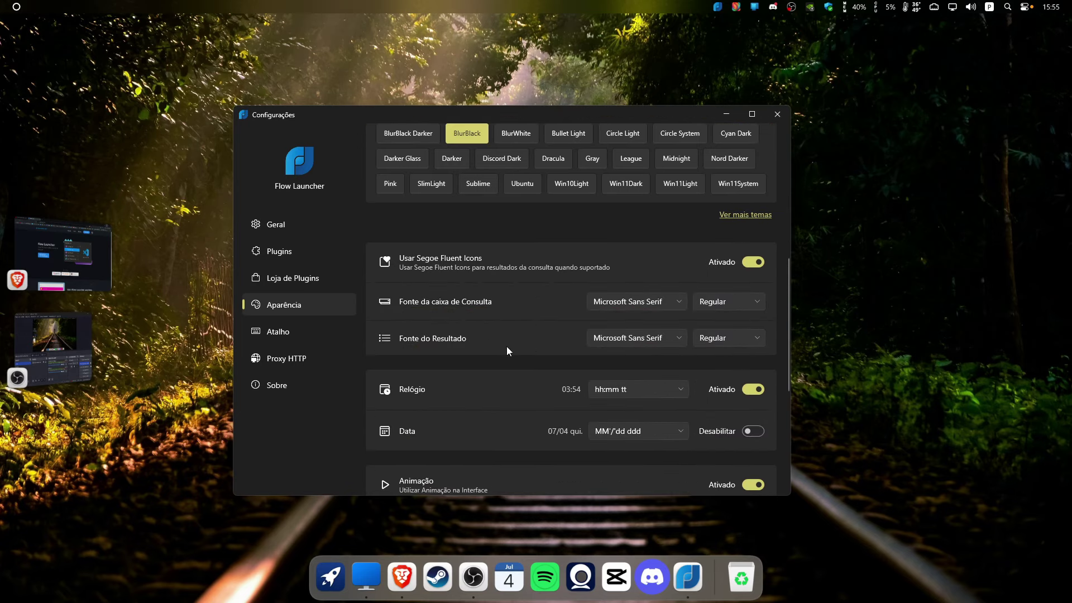
{"action": "scroll", "coordinate": [507, 347], "scroll_direction": "down", "scroll_amount": 1}
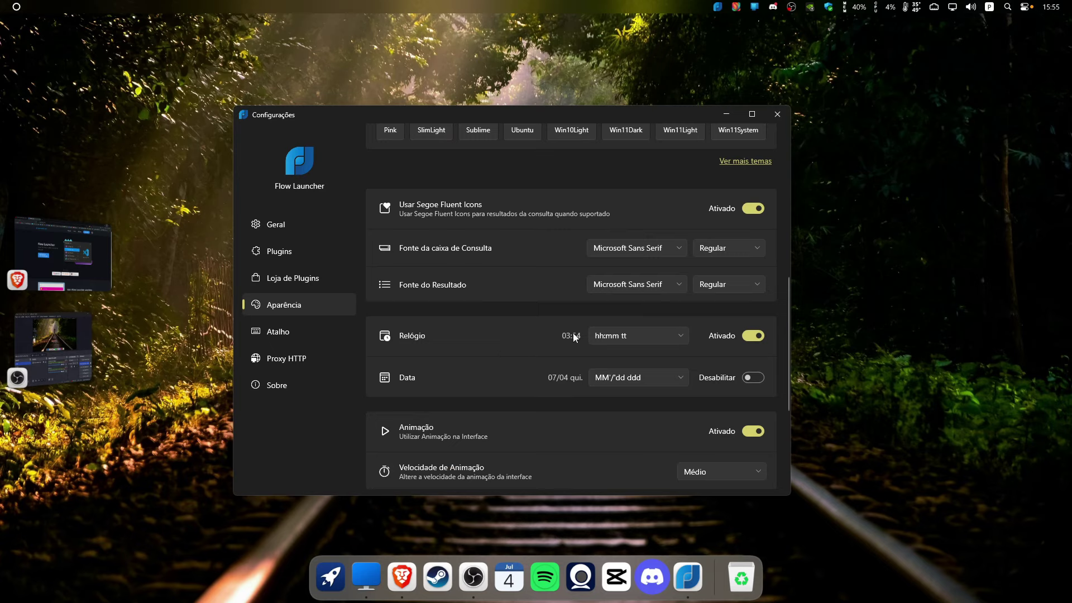
{"action": "left_click", "coordinate": [657, 337]}
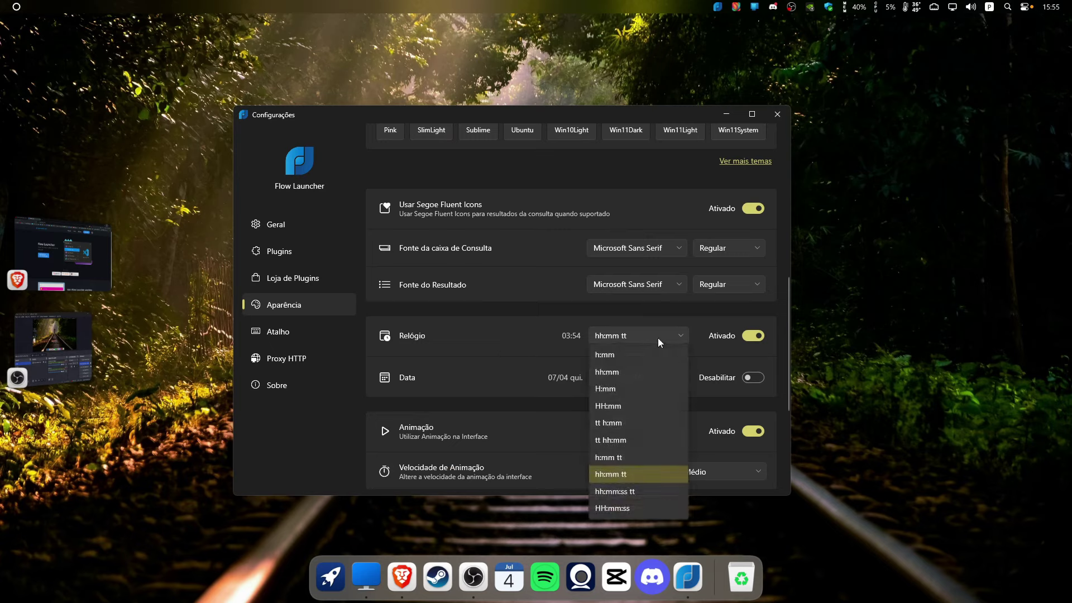
{"action": "left_click", "coordinate": [658, 337]}
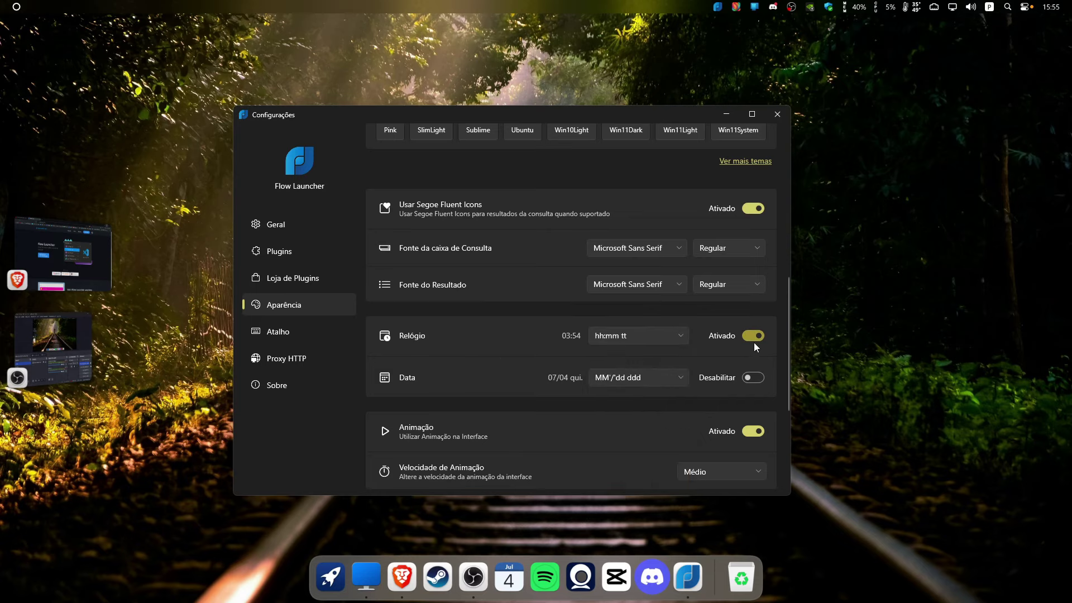
{"action": "scroll", "coordinate": [441, 451], "scroll_direction": "down", "scroll_amount": 3}
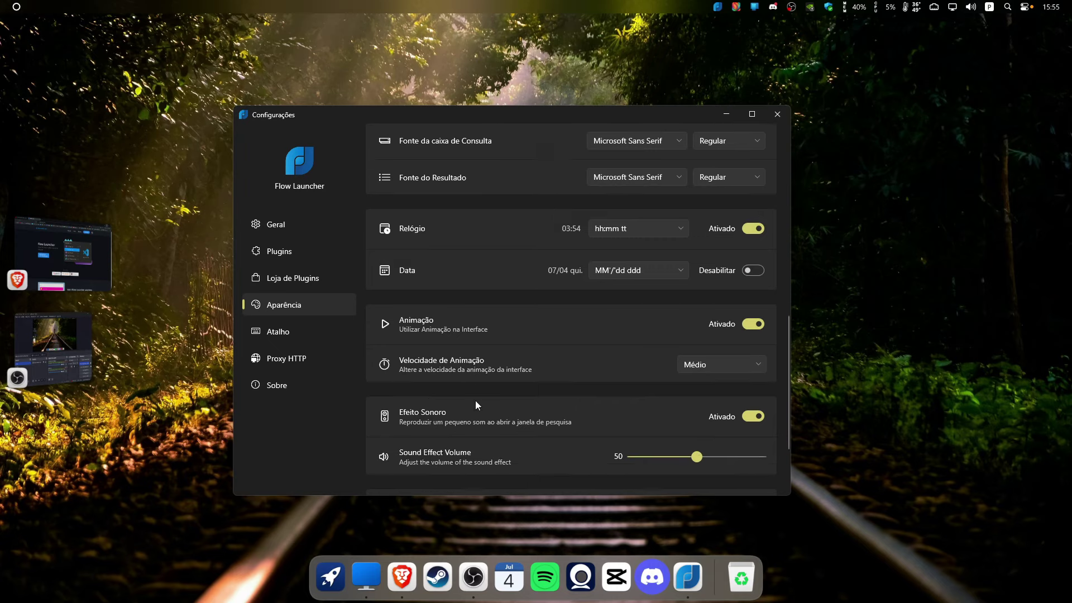
{"action": "scroll", "coordinate": [476, 403], "scroll_direction": "down", "scroll_amount": 2}
{"action": "scroll", "coordinate": [474, 398], "scroll_direction": "up", "scroll_amount": 4}
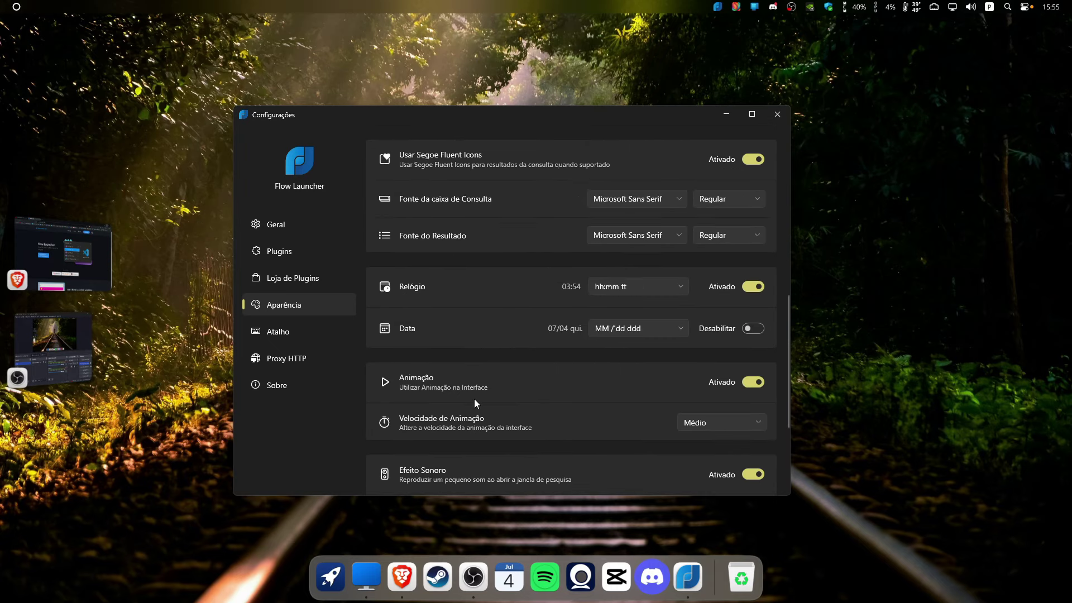
{"action": "scroll", "coordinate": [472, 391], "scroll_direction": "up", "scroll_amount": 2}
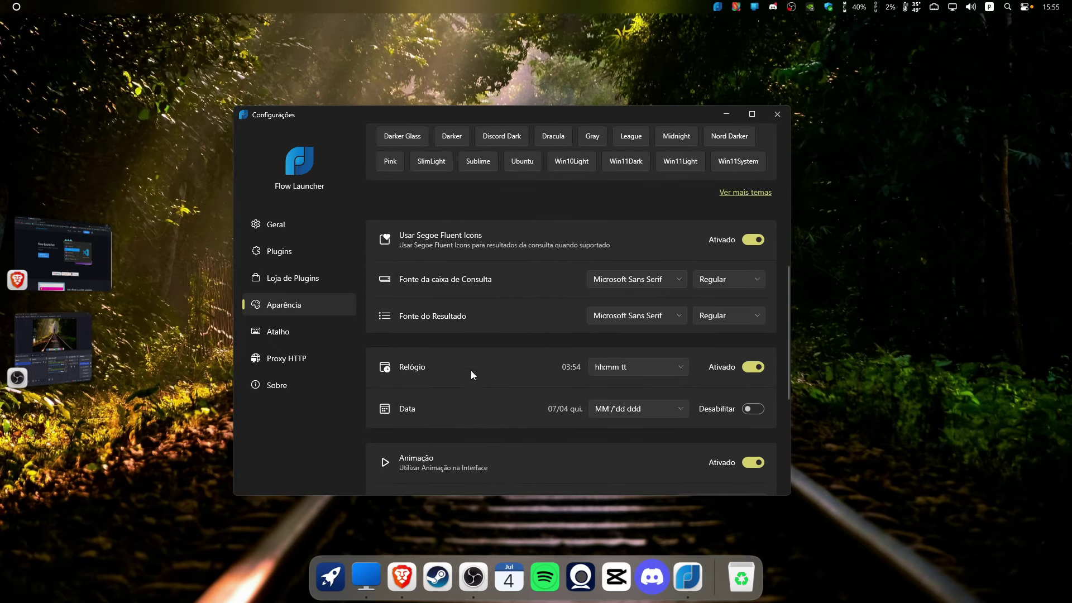
Set the launcher's clock format to HH:mm and review the format choices once more.
{"action": "left_click", "coordinate": [627, 369]}
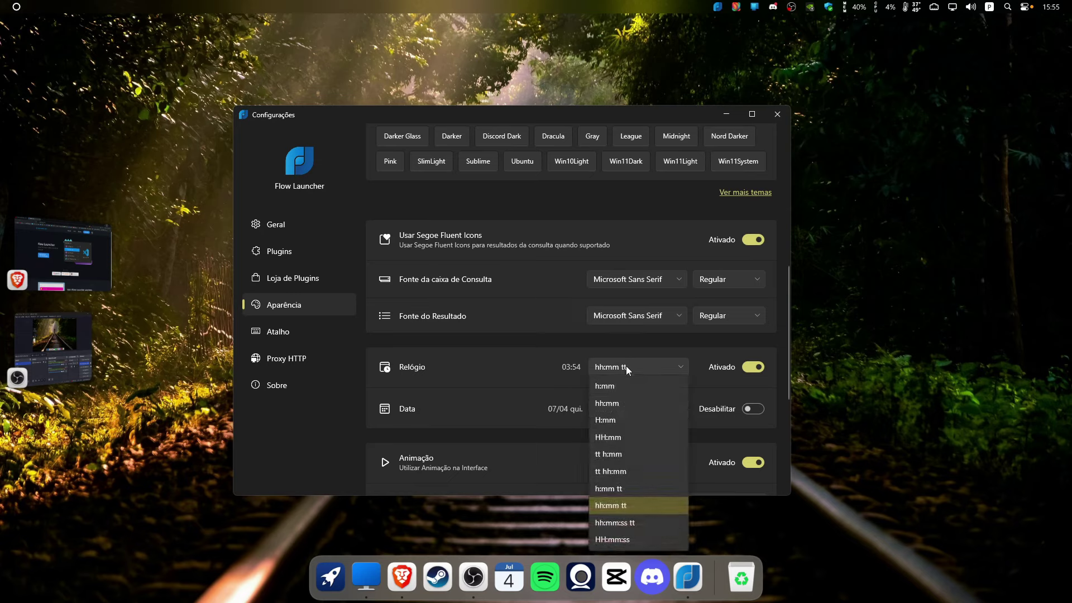
{"action": "left_click", "coordinate": [644, 440]}
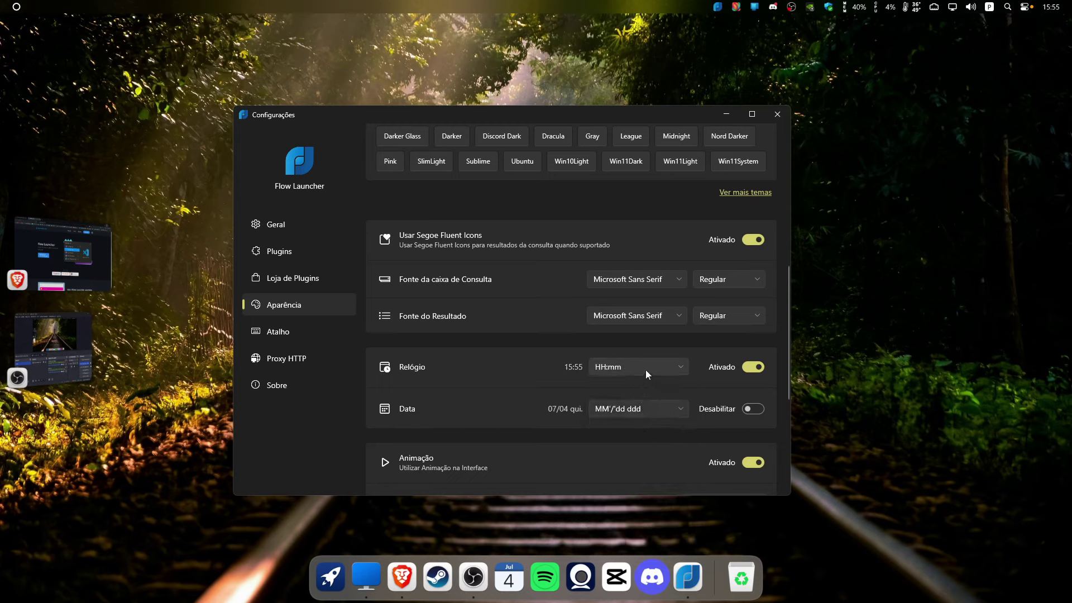
{"action": "left_click", "coordinate": [671, 364]}
{"action": "left_click", "coordinate": [671, 363]}
Return to the plugin store and browse further down its list of available plugins.
{"action": "left_click", "coordinate": [300, 282]}
{"action": "scroll", "coordinate": [504, 317], "scroll_direction": "down", "scroll_amount": 4}
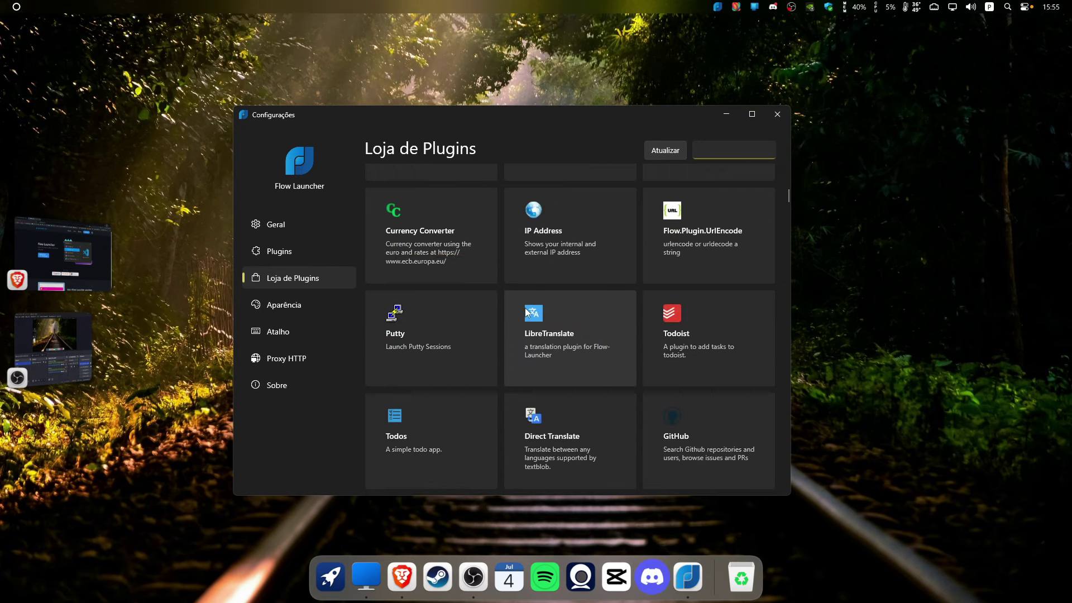
{"action": "scroll", "coordinate": [552, 385], "scroll_direction": "up", "scroll_amount": 3}
{"action": "scroll", "coordinate": [598, 448], "scroll_direction": "down", "scroll_amount": 6}
{"action": "scroll", "coordinate": [569, 390], "scroll_direction": "down", "scroll_amount": 8}
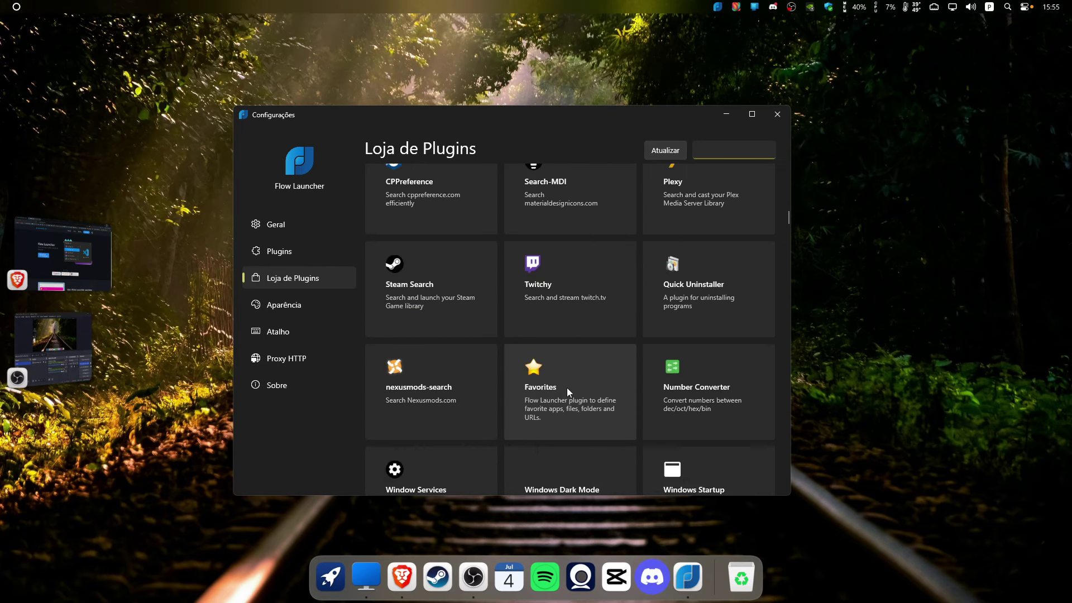
{"action": "left_click", "coordinate": [786, 230]}
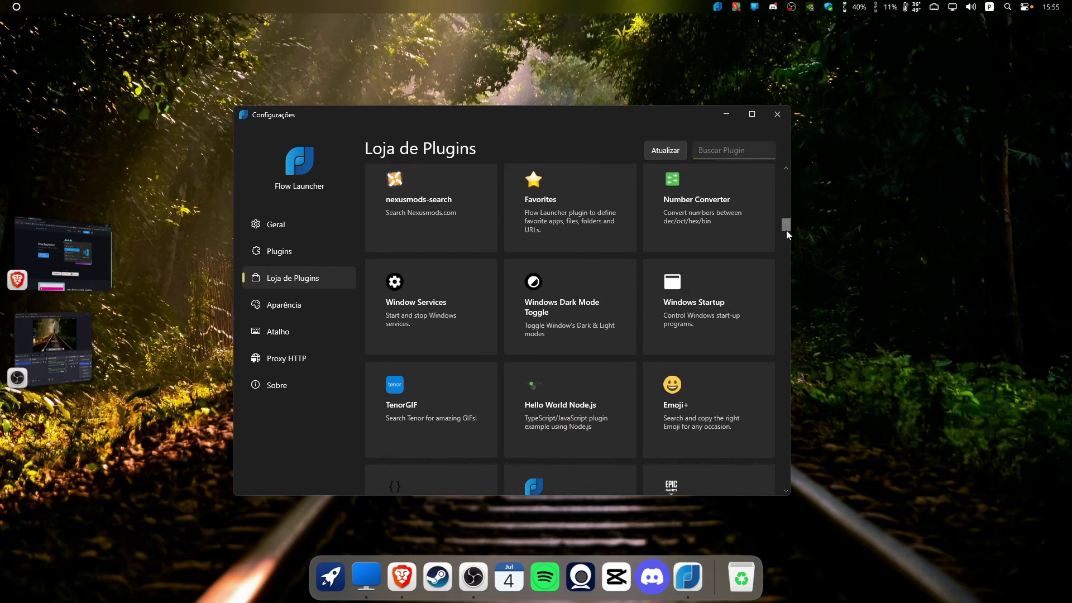
Look through more plugins in the store, review the general startup and search window options, and close the settings.
{"action": "scroll", "coordinate": [570, 329], "scroll_direction": "down", "scroll_amount": 2}
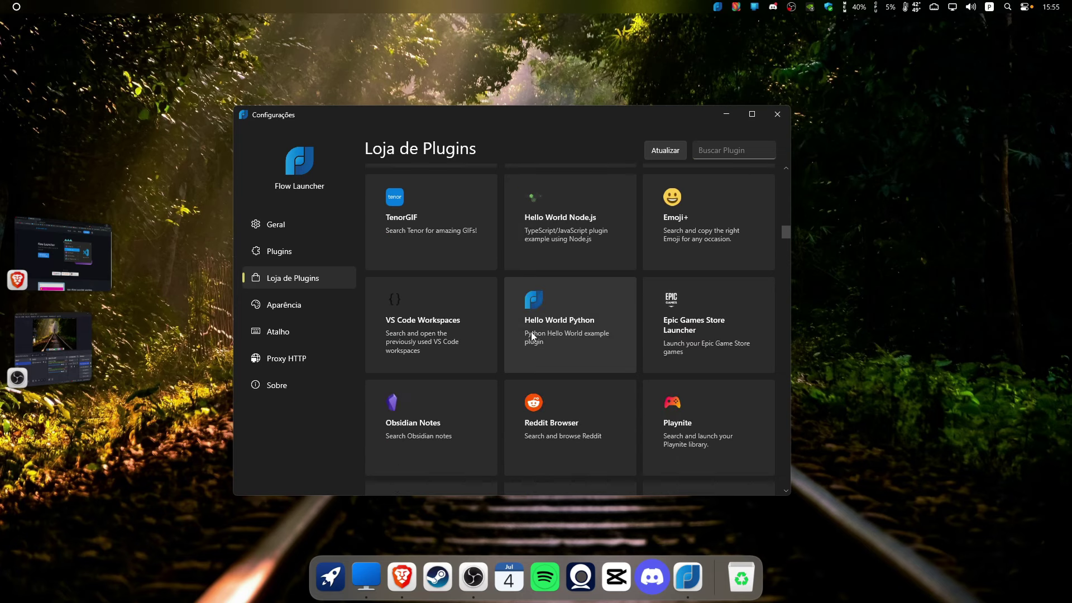
{"action": "scroll", "coordinate": [705, 316], "scroll_direction": "down", "scroll_amount": 2}
{"action": "scroll", "coordinate": [553, 350], "scroll_direction": "up", "scroll_amount": 3}
{"action": "scroll", "coordinate": [552, 350], "scroll_direction": "up", "scroll_amount": 10}
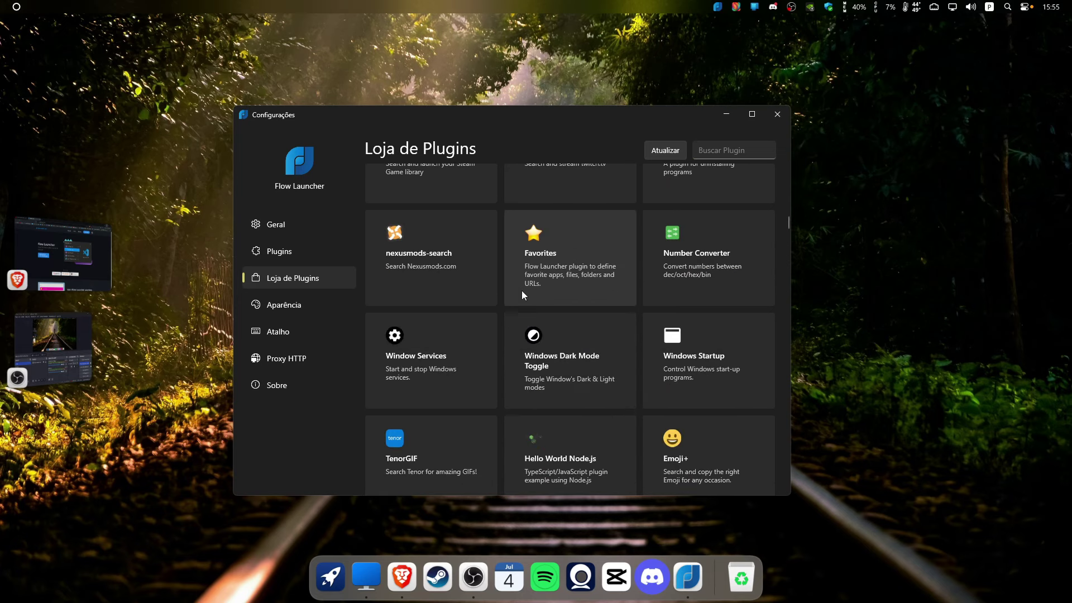
{"action": "left_click", "coordinate": [319, 224]}
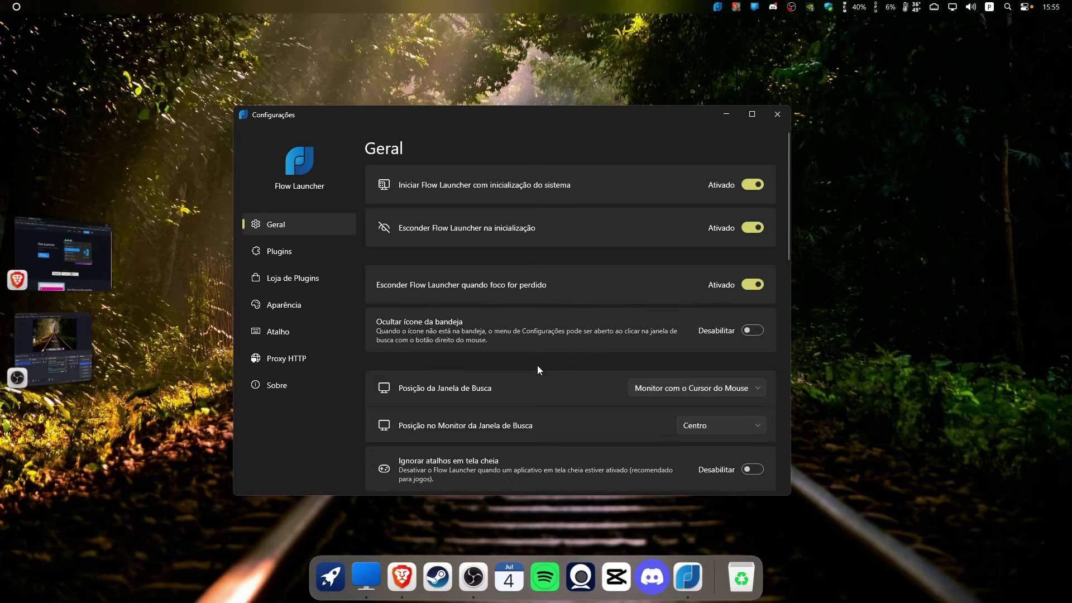
{"action": "scroll", "coordinate": [368, 372], "scroll_direction": "down", "scroll_amount": 1}
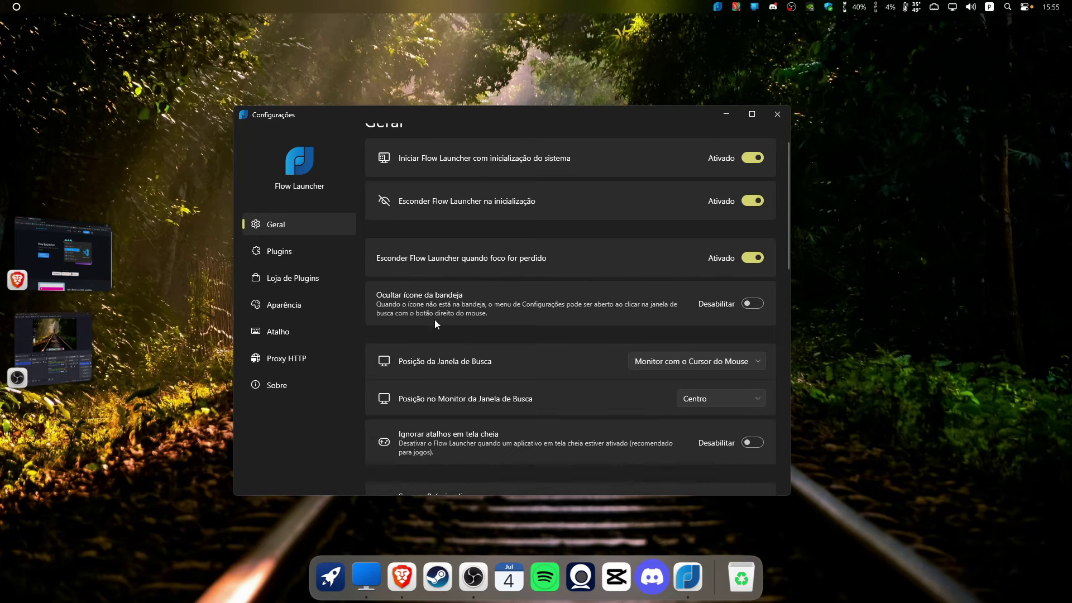
{"action": "left_click", "coordinate": [778, 114]}
Calculate 5+5 and extend it to 5+5-2 in the Flow Launcher search bar, clear the expression and dismiss the bar.
{"action": "key", "text": "alt+space"}
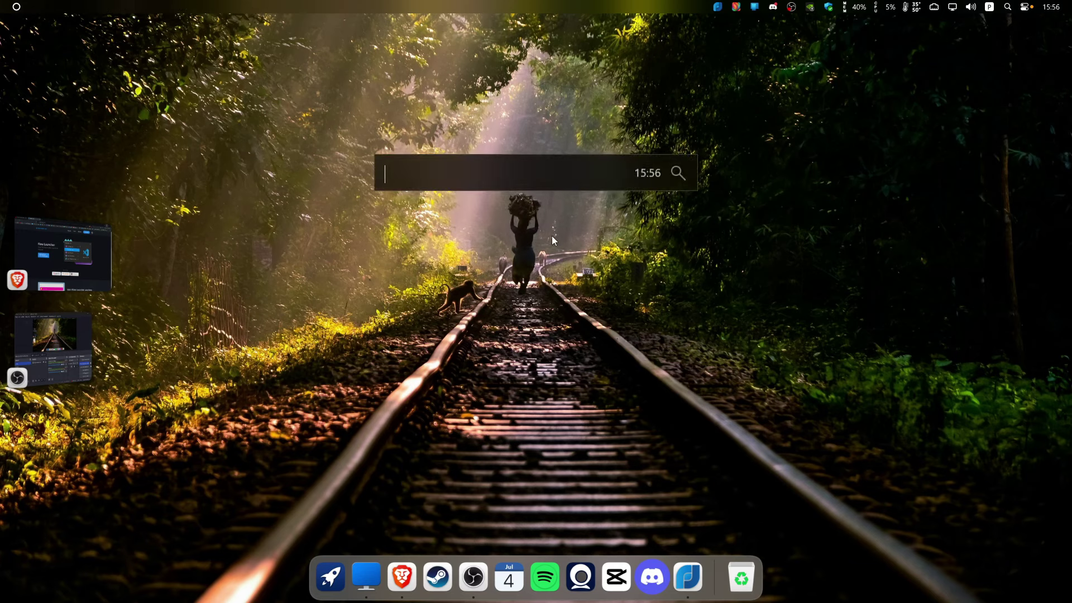
{"action": "type", "text": "5+5"}
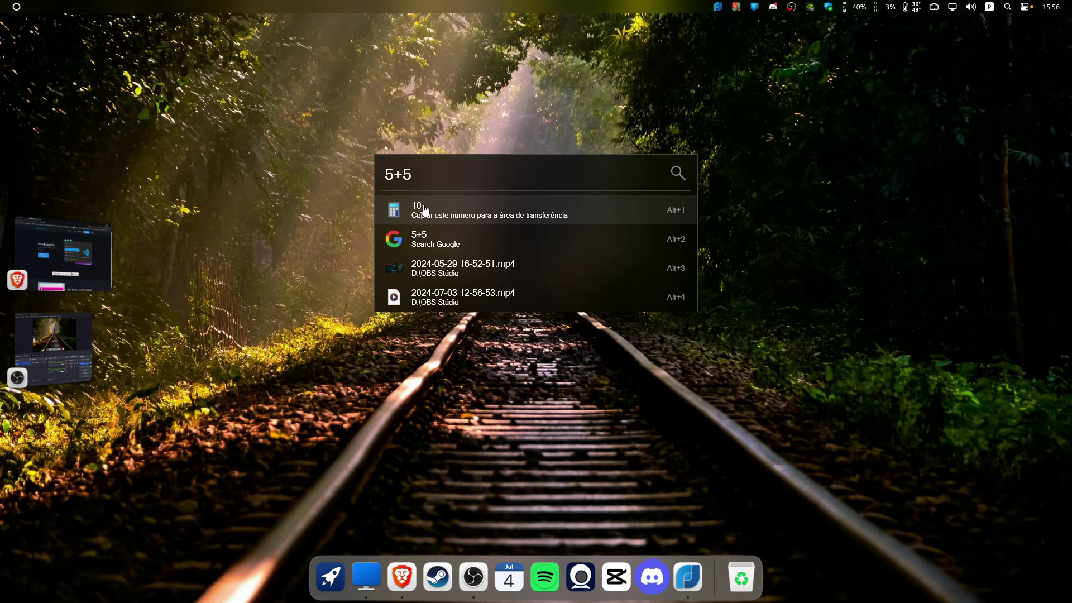
{"action": "type", "text": "-2"}
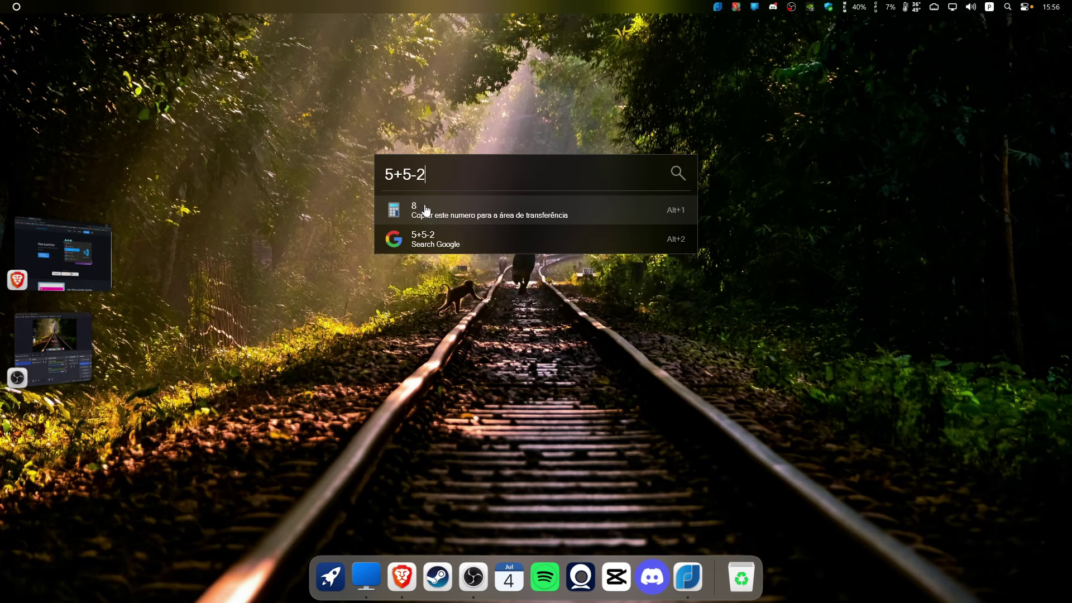
{"action": "key", "text": "BackSpace"}
{"action": "key", "text": "BackSpace"}
{"action": "key", "text": "BackSpace"}
{"action": "key", "text": "BackSpace"}
{"action": "key", "text": "BackSpace"}
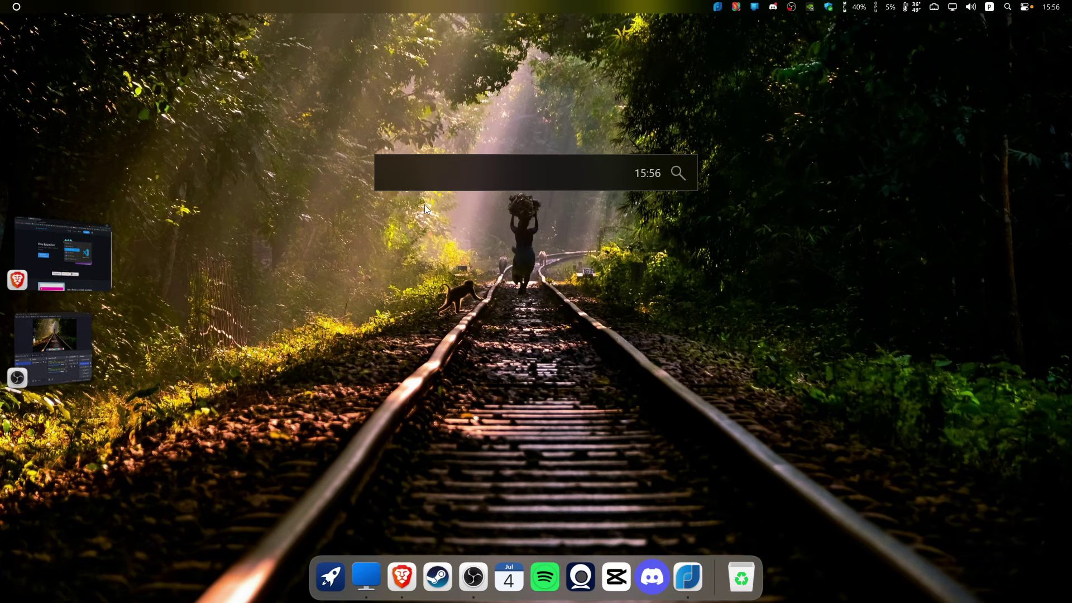
{"action": "key", "text": "Escape"}
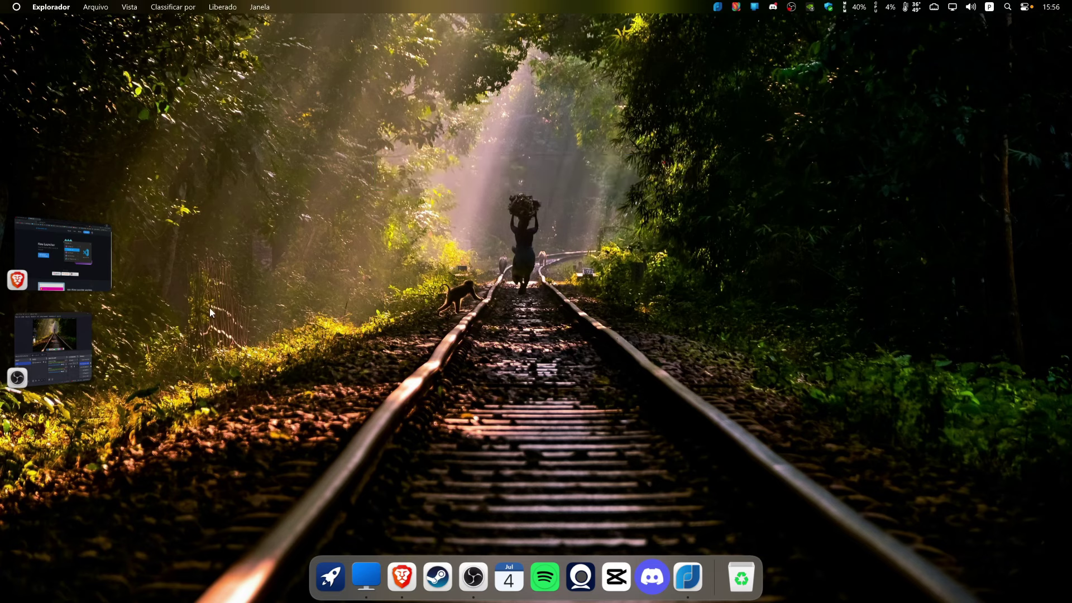